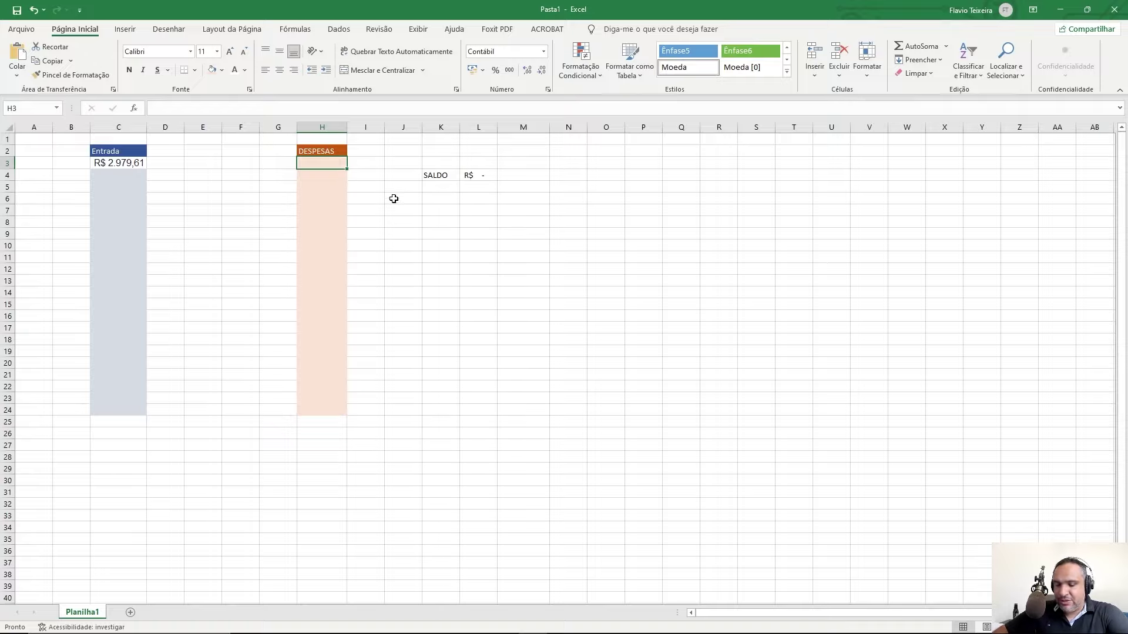
Enter 311,01 as the first expense in H3 and 150 beside it in I3.
{"action": "type", "text": "311,01"}
{"action": "key", "text": "Return"}
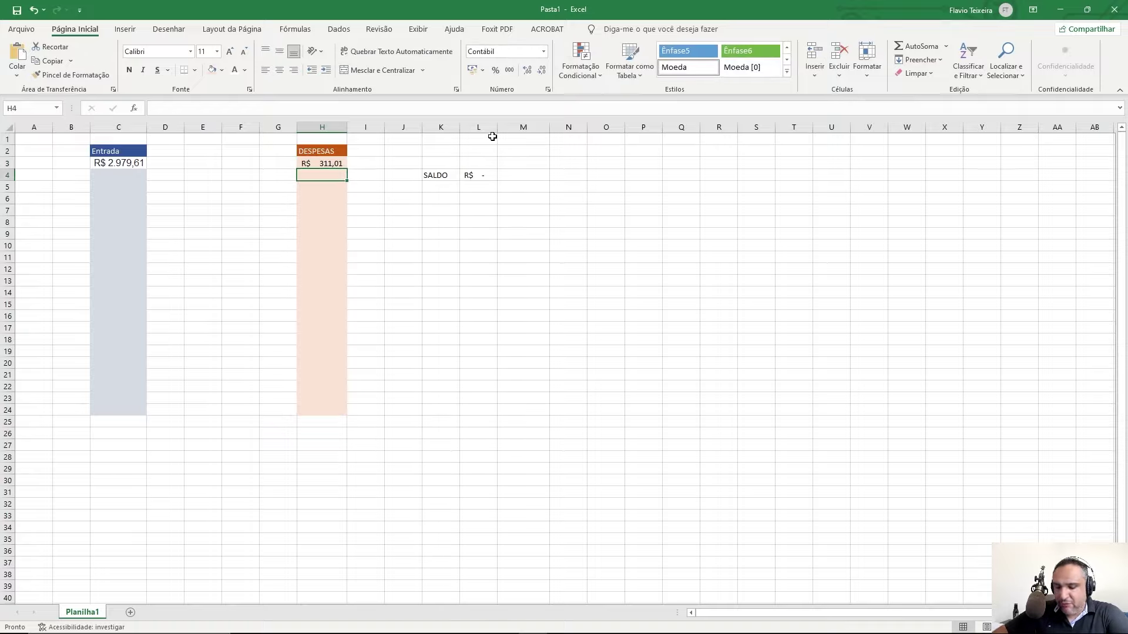
{"action": "key", "text": "Up"}
{"action": "key", "text": "Right"}
{"action": "type", "text": "150"}
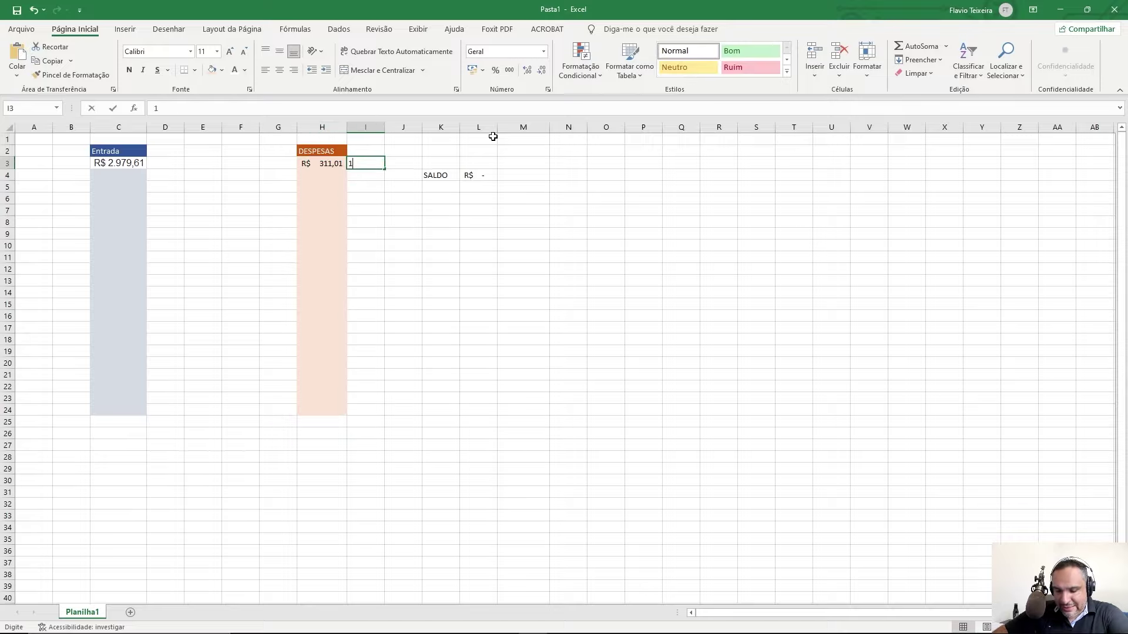
{"action": "key", "text": "Return"}
Enter the second expense 220,84 in H4 and 60 beside it in I4.
{"action": "key", "text": "Left"}
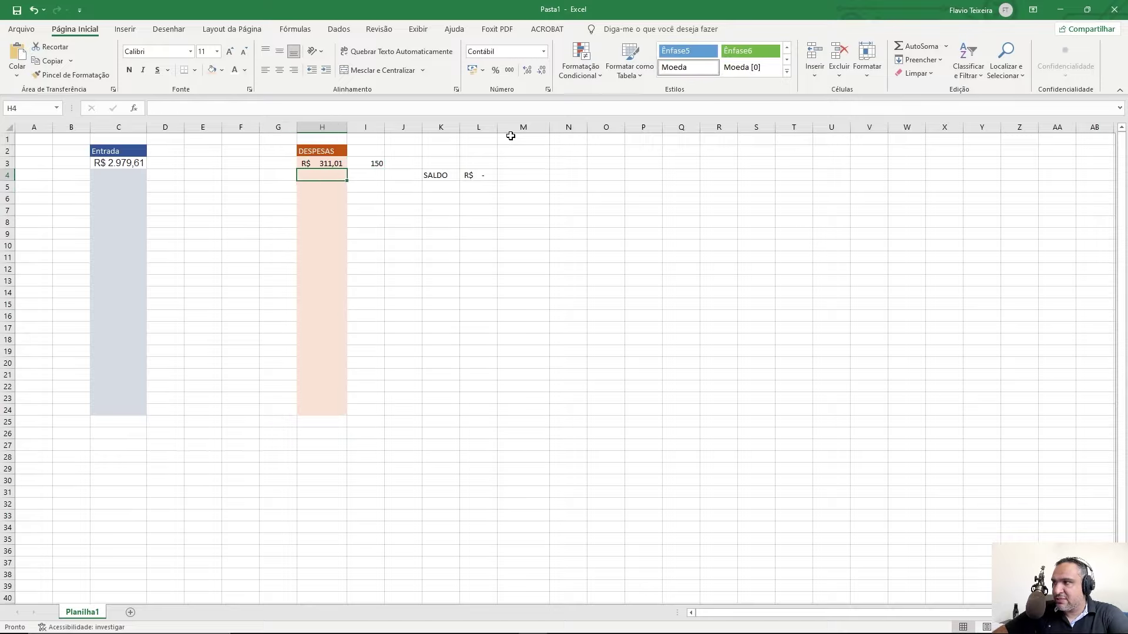
{"action": "type", "text": "220,84"}
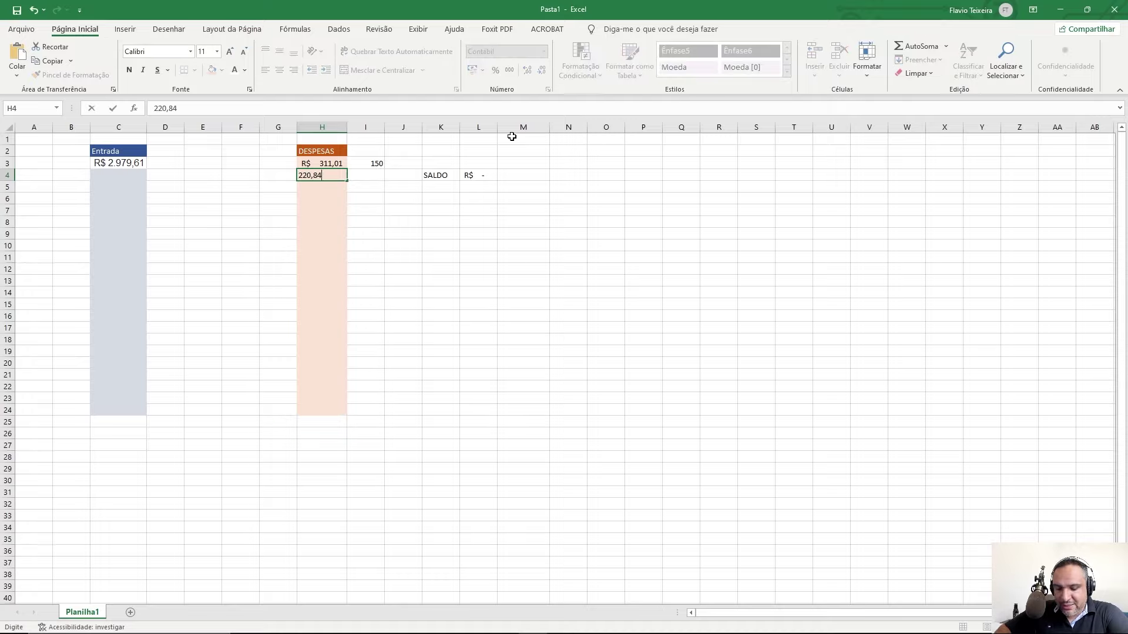
{"action": "key", "text": "Up"}
{"action": "key", "text": "Down"}
{"action": "key", "text": "Right"}
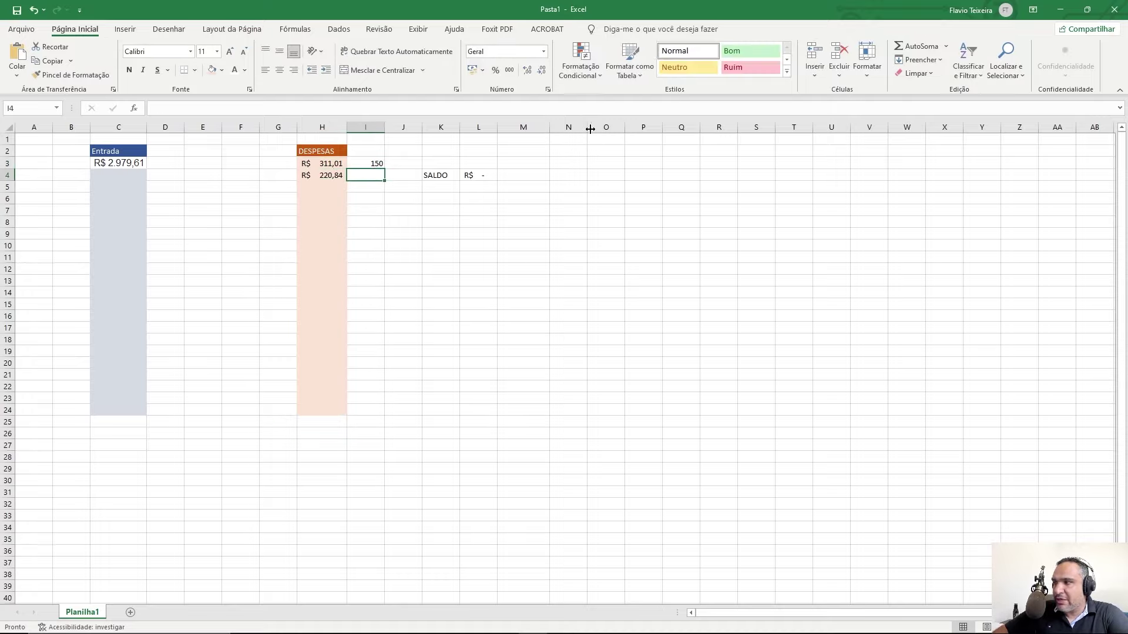
{"action": "type", "text": "60"}
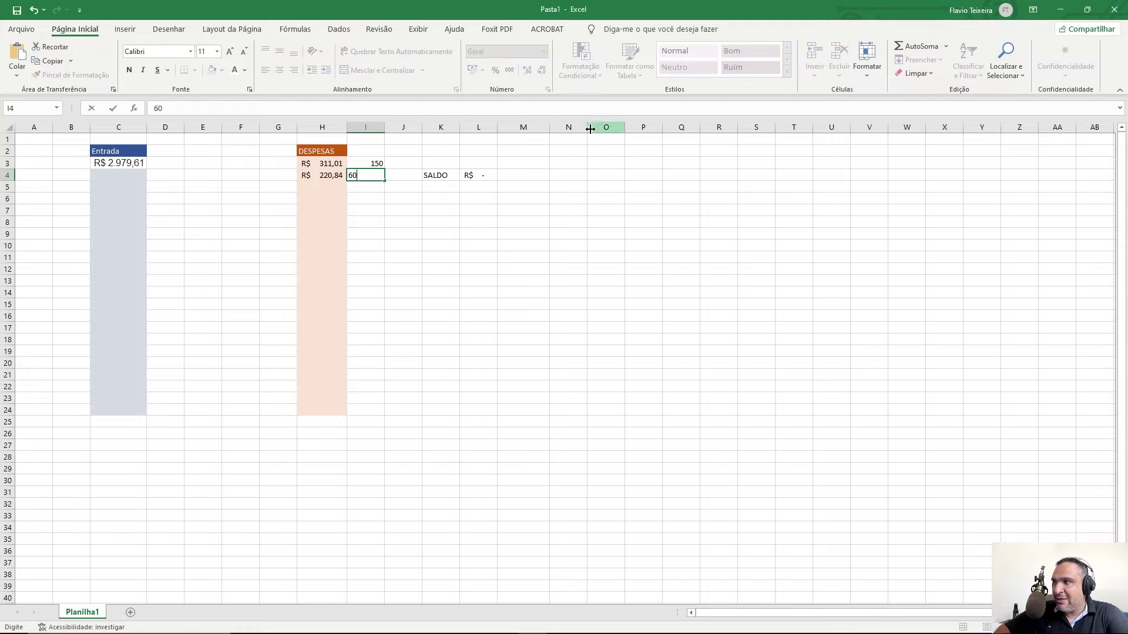
{"action": "key", "text": "Return"}
Enter the third expense 790,64 in H5 and 59 beside it in I5.
{"action": "key", "text": "Left"}
{"action": "key", "text": "Up"}
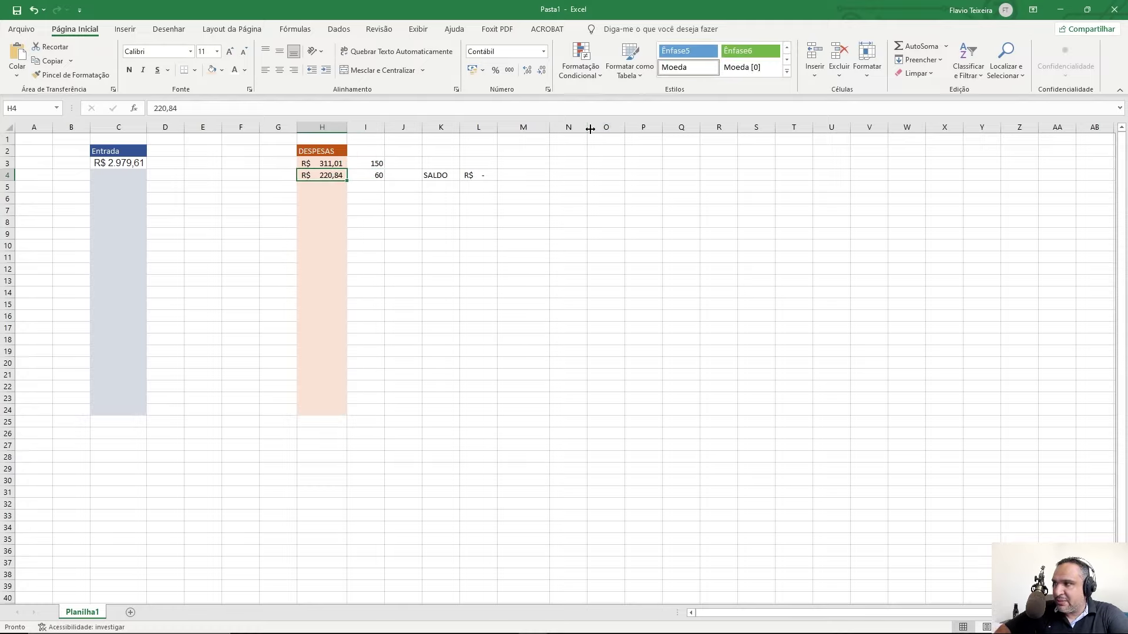
{"action": "key", "text": "Down"}
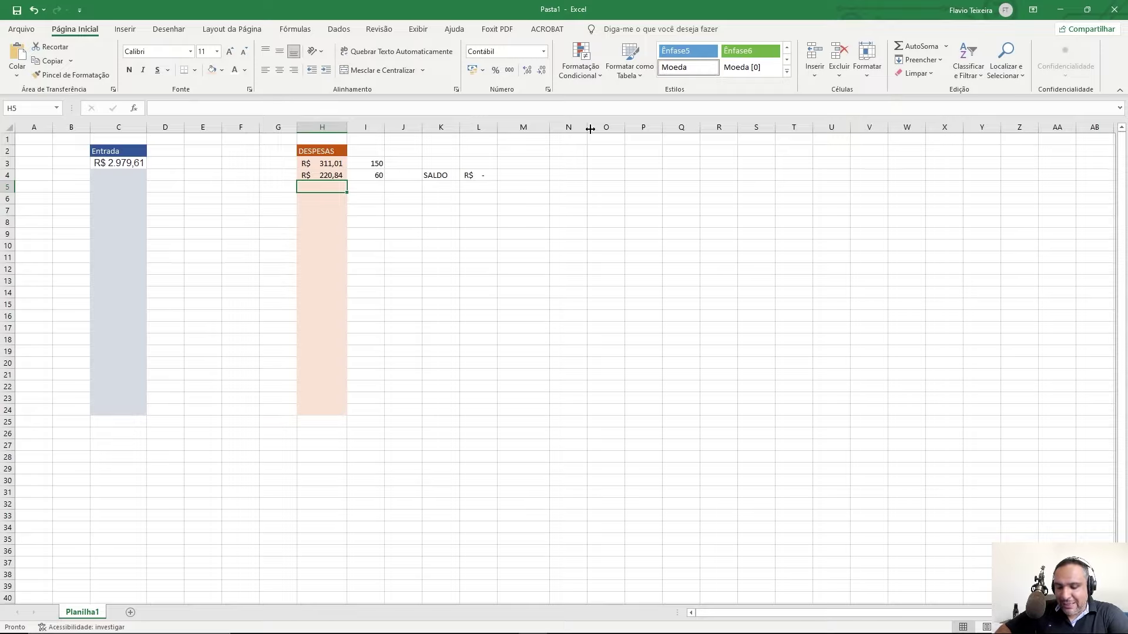
{"action": "type", "text": "790"}
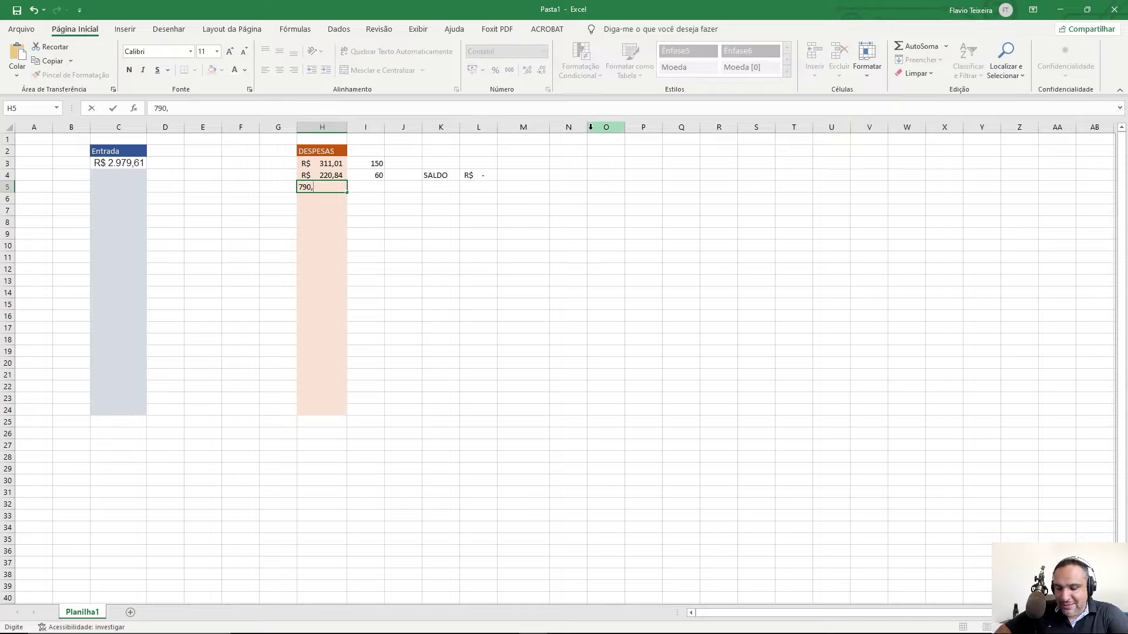
{"action": "type", "text": ",64"}
{"action": "key", "text": "Return"}
{"action": "key", "text": "Up"}
{"action": "key", "text": "Right"}
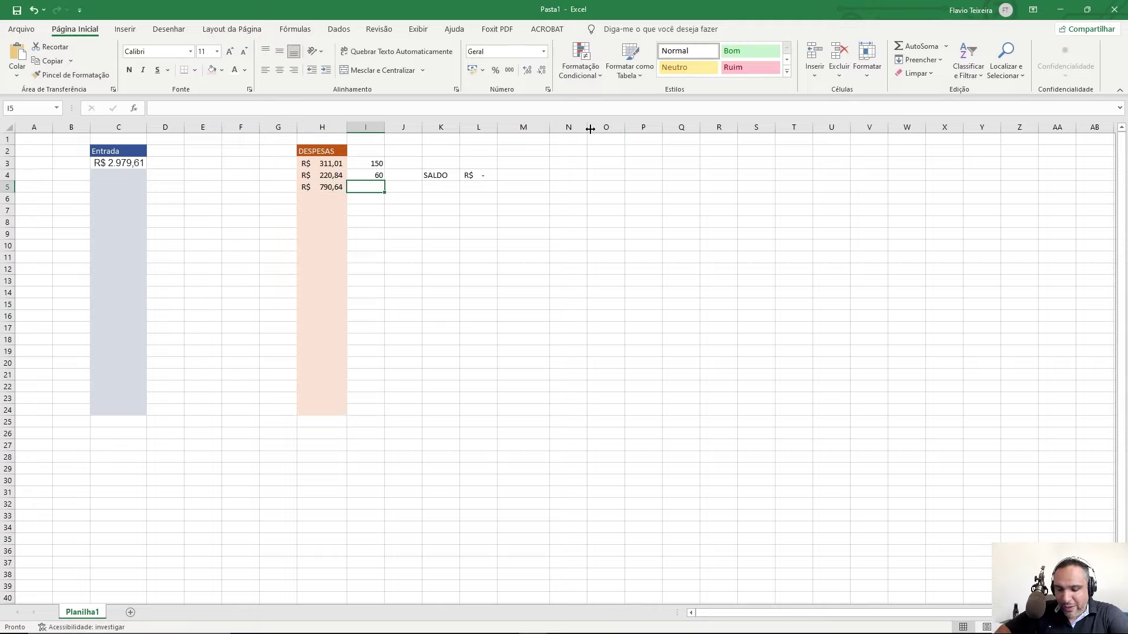
{"action": "type", "text": "59"}
{"action": "key", "text": "Return"}
{"action": "type", "text": ","}
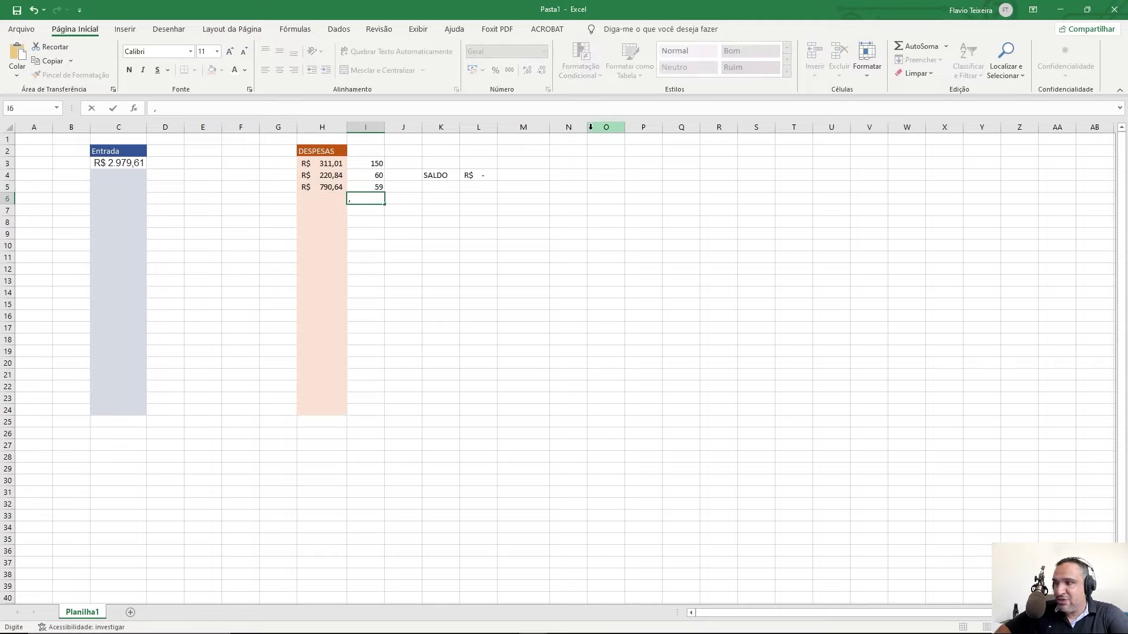
Enter the expenses 586 in H6 and 300 in H7, with 10 beside the latter in I7.
{"action": "key", "text": "Left"}
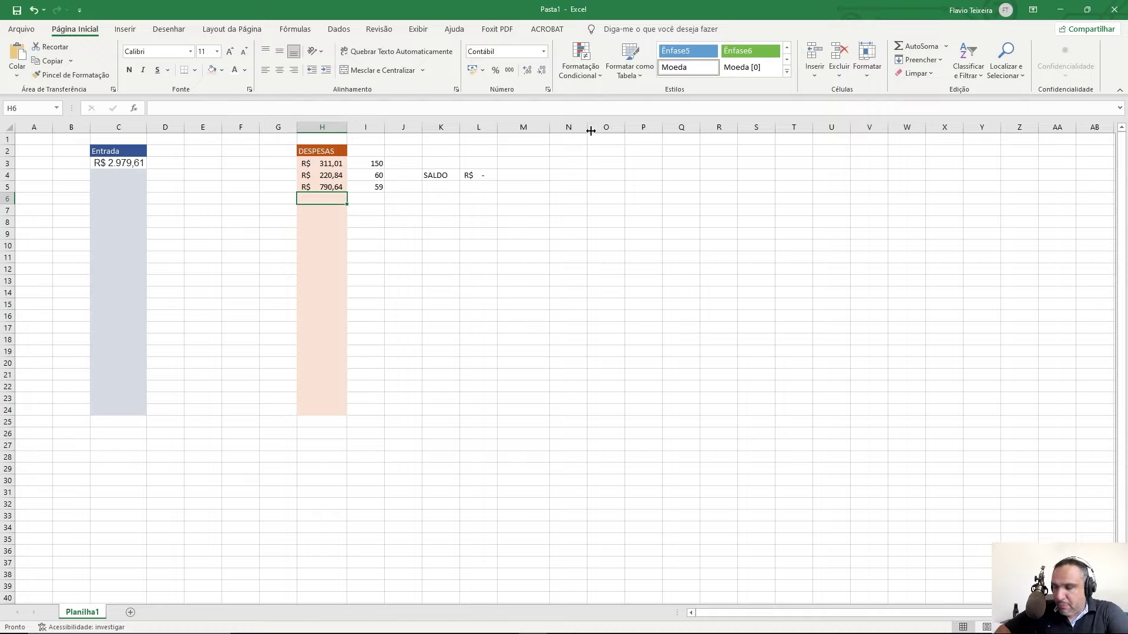
{"action": "type", "text": "586"}
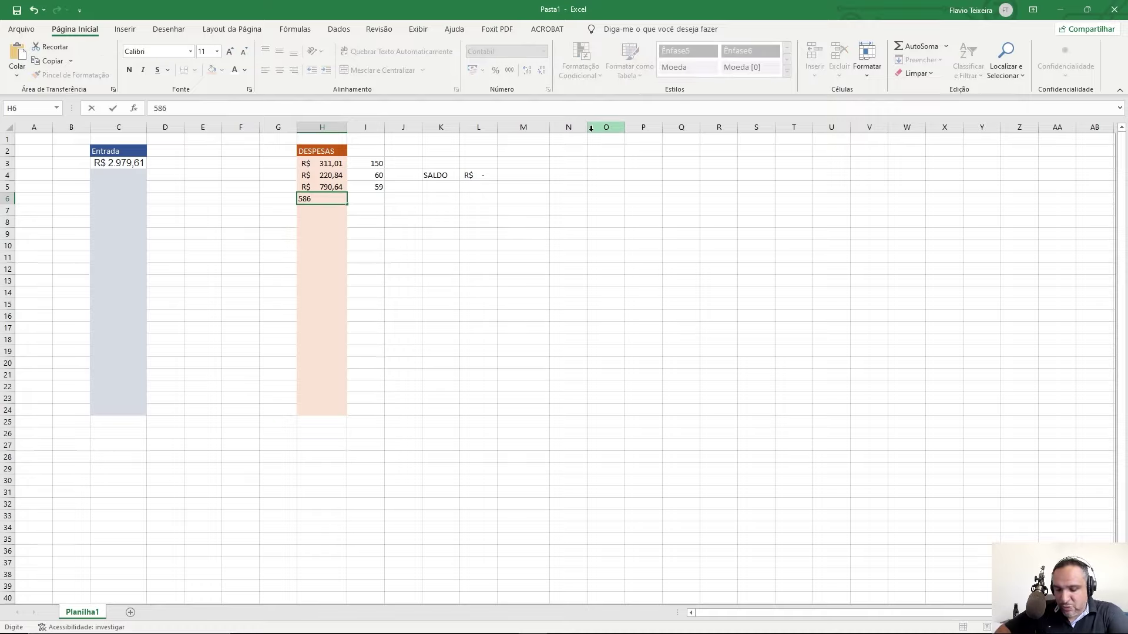
{"action": "key", "text": "Return"}
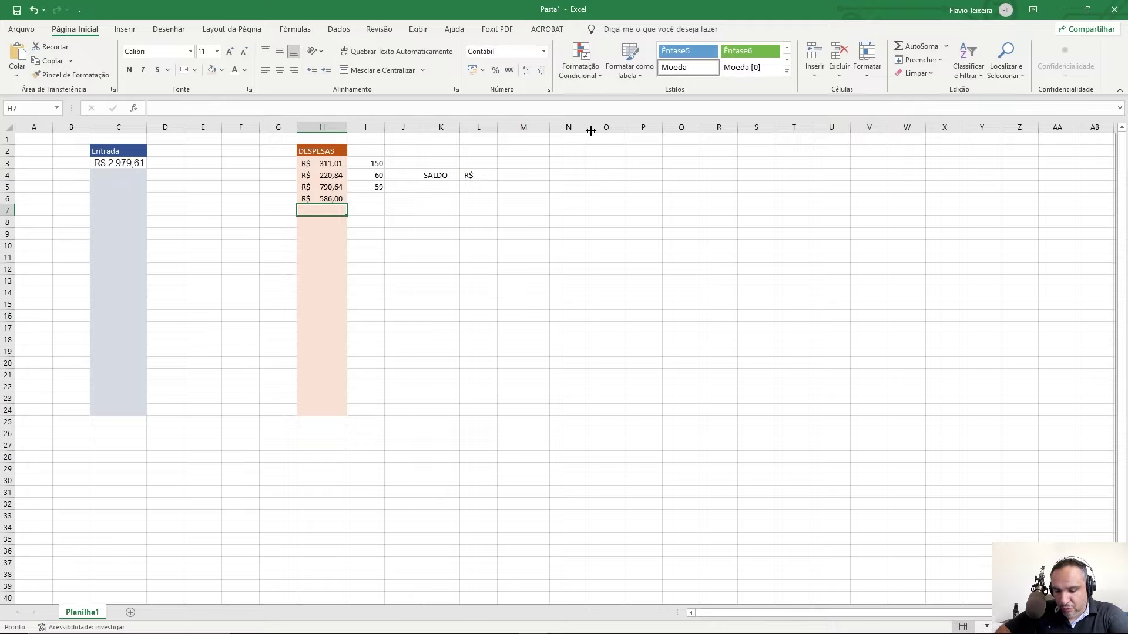
{"action": "type", "text": "300"}
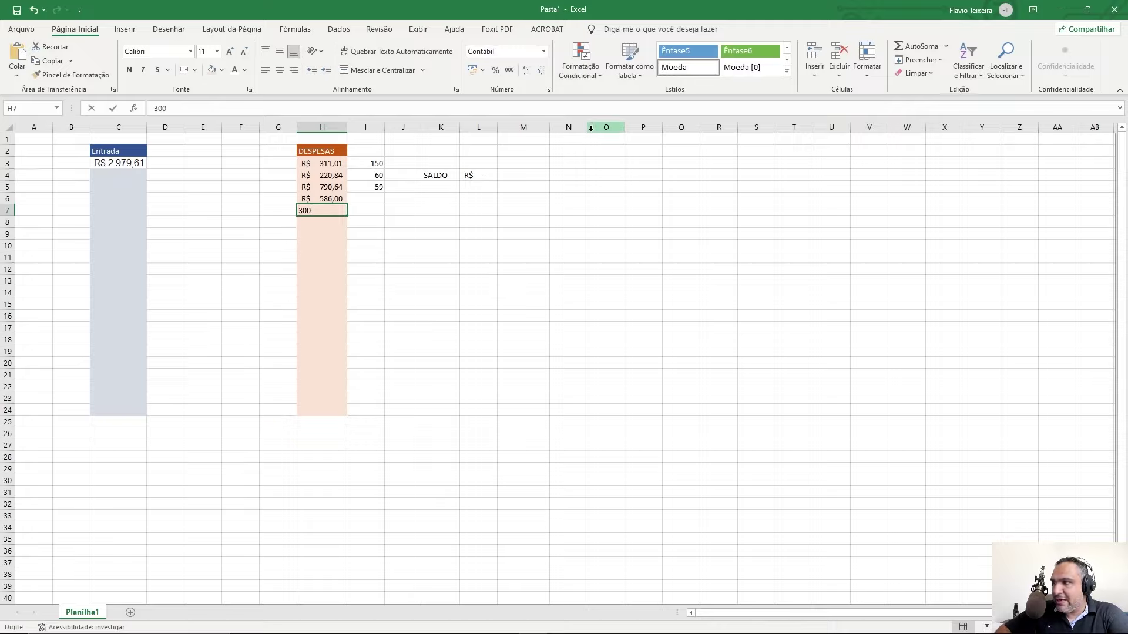
{"action": "key", "text": "Right"}
{"action": "type", "text": "10"}
{"action": "key", "text": "Return"}
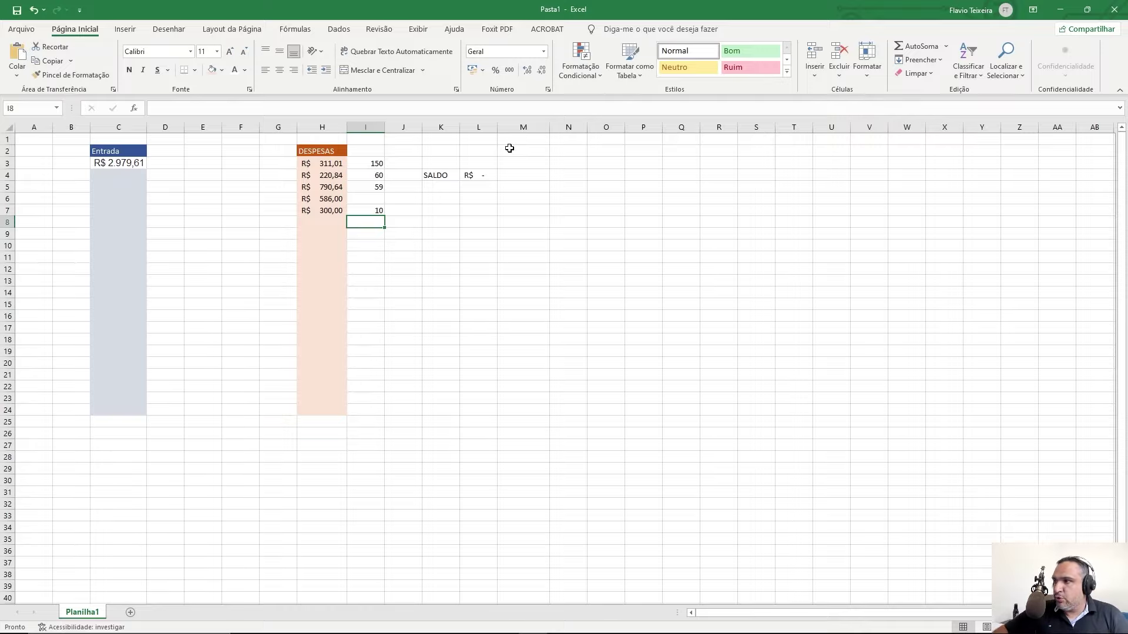
Total the DESPESAS column in H24 with a SOMA formula over H3:H22.
{"action": "left_click", "coordinate": [337, 409]}
{"action": "type", "text": "=SOMA("}
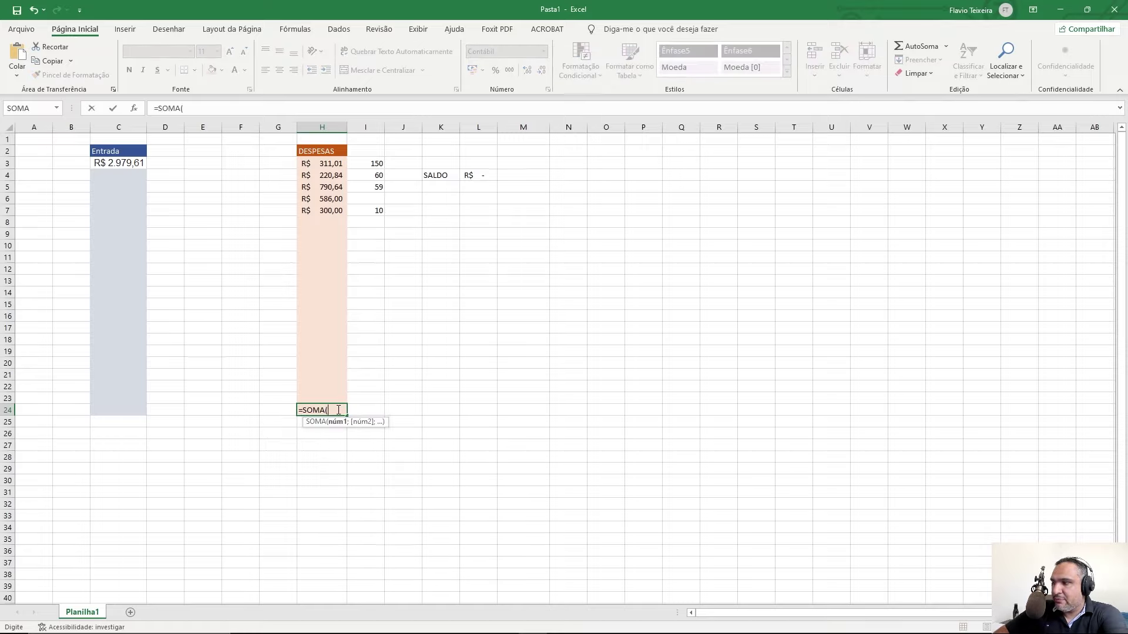
{"action": "left_click_drag", "start_coordinate": [322, 163], "coordinate": [322, 388]}
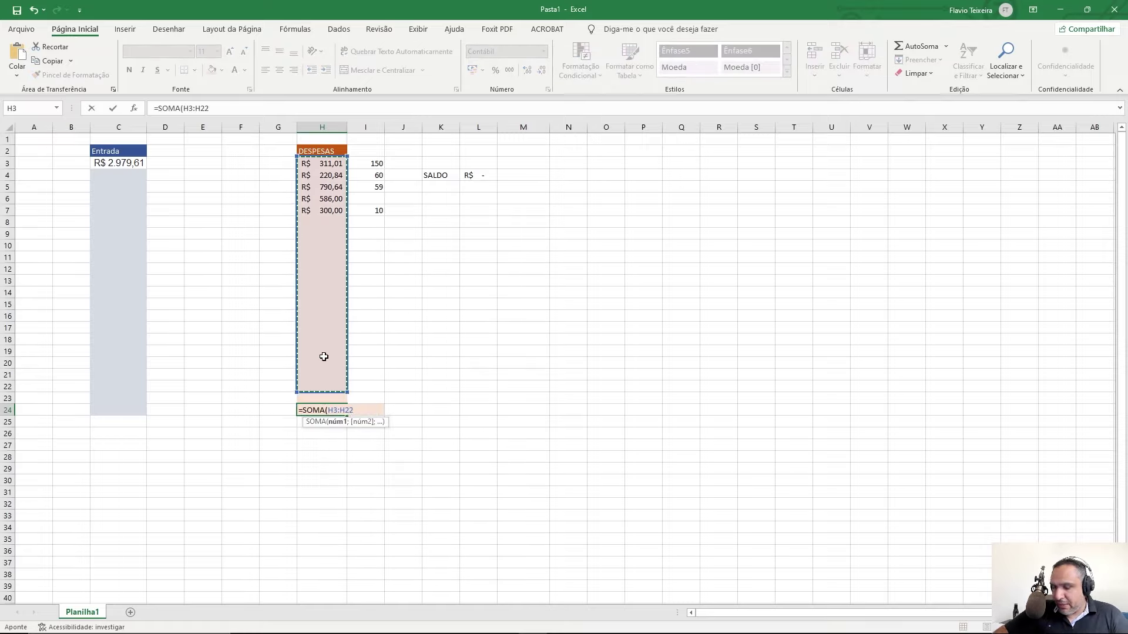
{"action": "key", "text": "Return"}
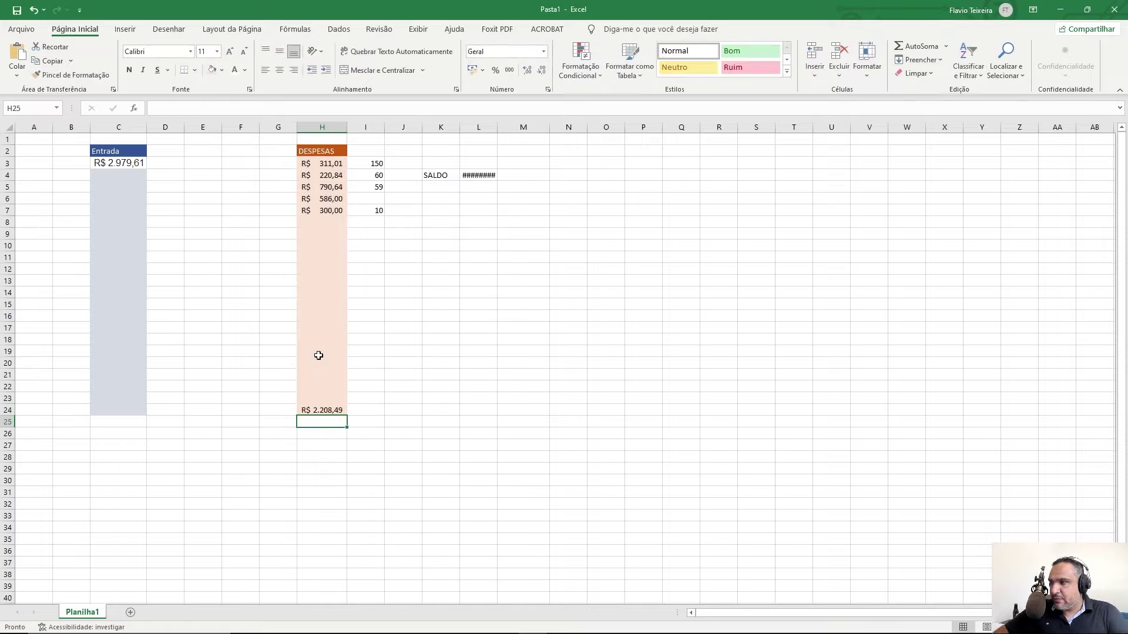
{"action": "left_click", "coordinate": [322, 410]}
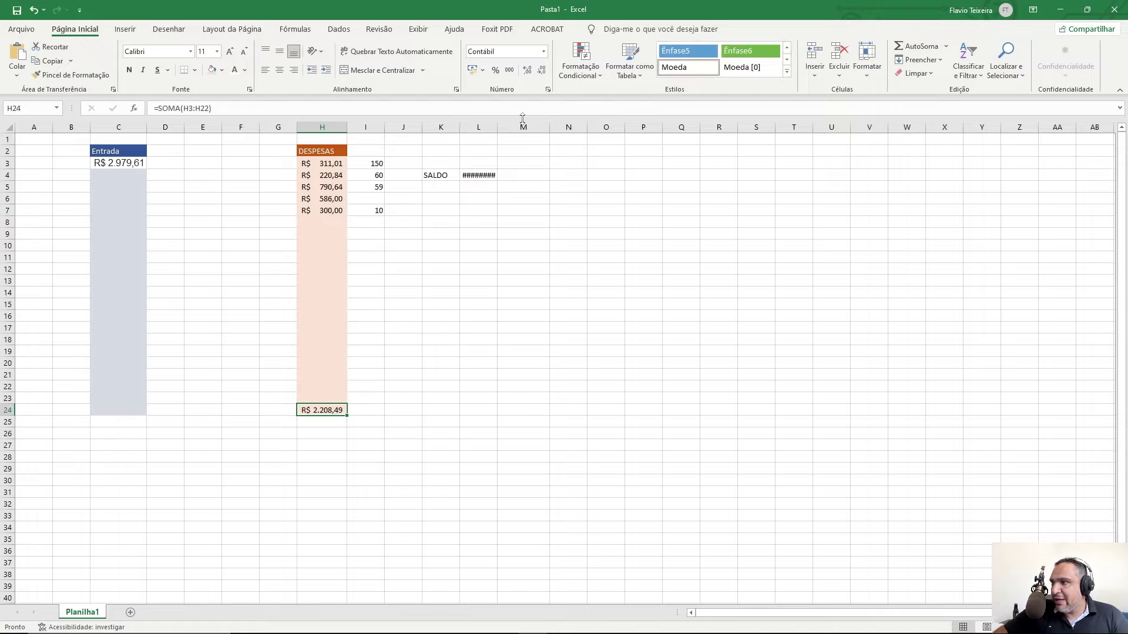
Widen column L to fit the SALDO value.
{"action": "double_click", "coordinate": [501, 132]}
{"action": "left_click", "coordinate": [496, 172]}
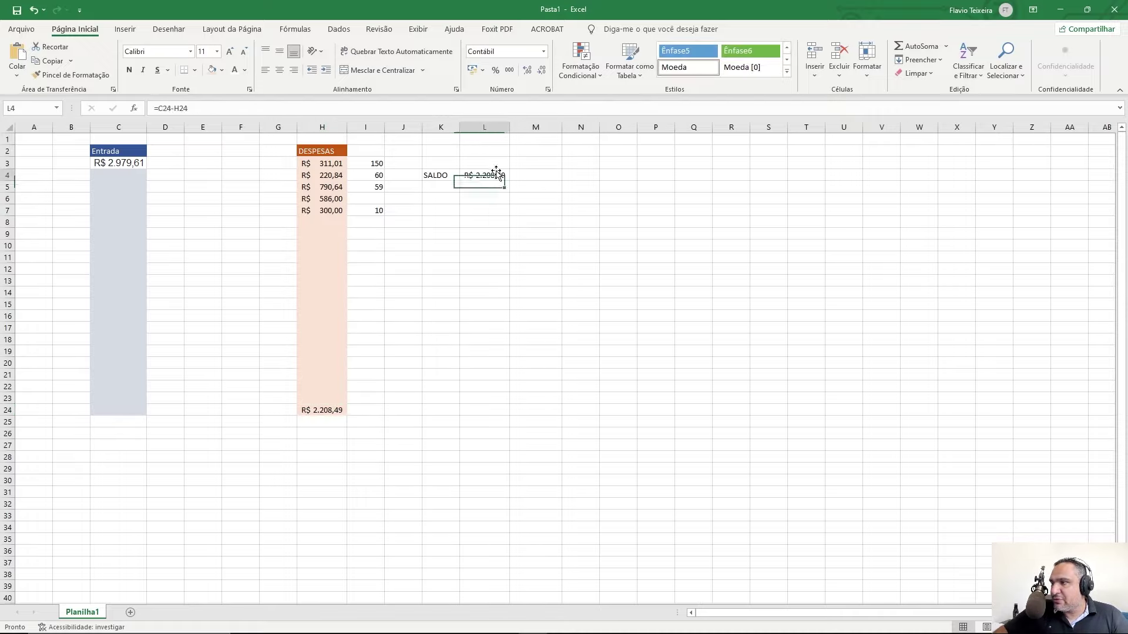
{"action": "key", "text": "Up"}
{"action": "key", "text": "Up"}
{"action": "key", "text": "Up"}
Change the SALDO formula in L4 to =C3-H24 so it subtracts the expense total from the income.
{"action": "double_click", "coordinate": [492, 178]}
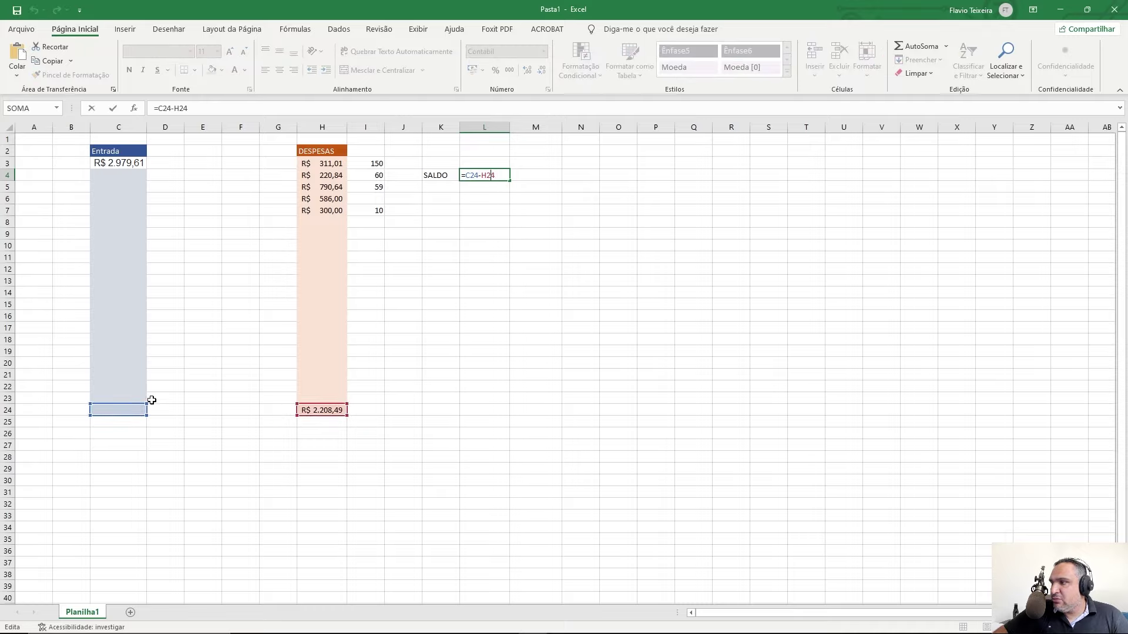
{"action": "left_click", "coordinate": [126, 164]}
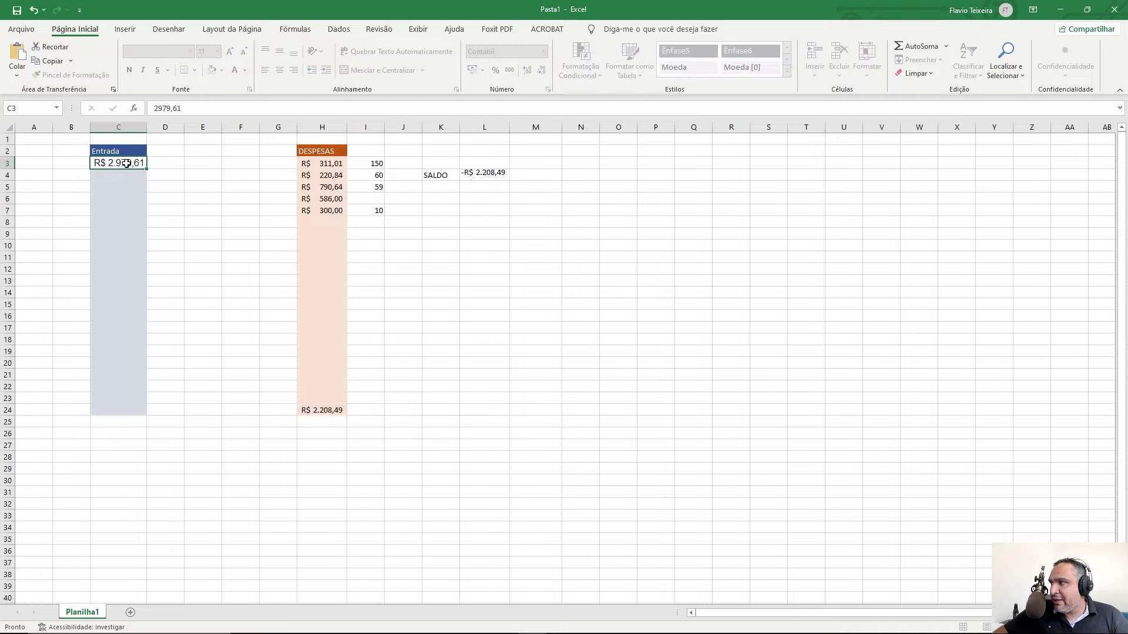
{"action": "left_click", "coordinate": [500, 176]}
{"action": "double_click", "coordinate": [500, 175]}
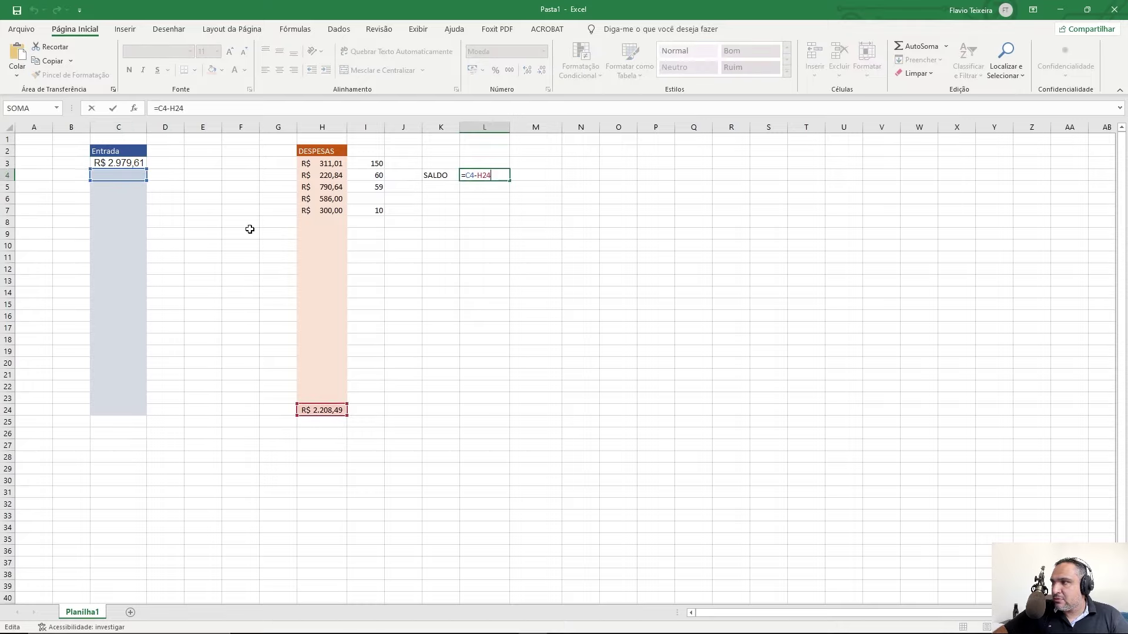
{"action": "left_click", "coordinate": [131, 163]}
{"action": "key", "text": "Return"}
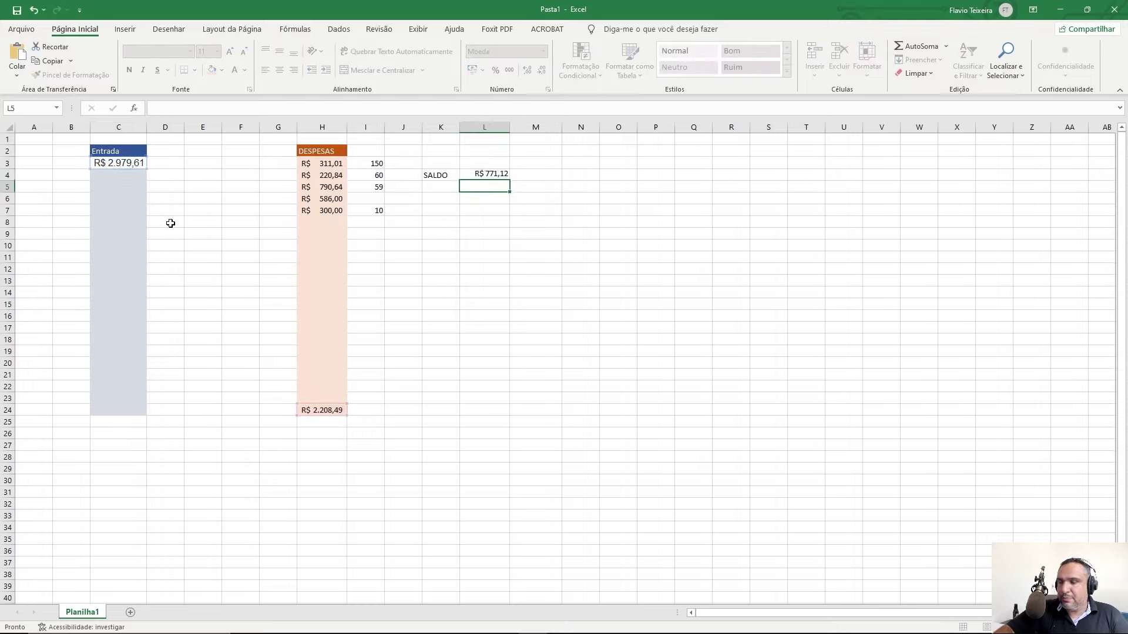
{"action": "left_click", "coordinate": [494, 175]}
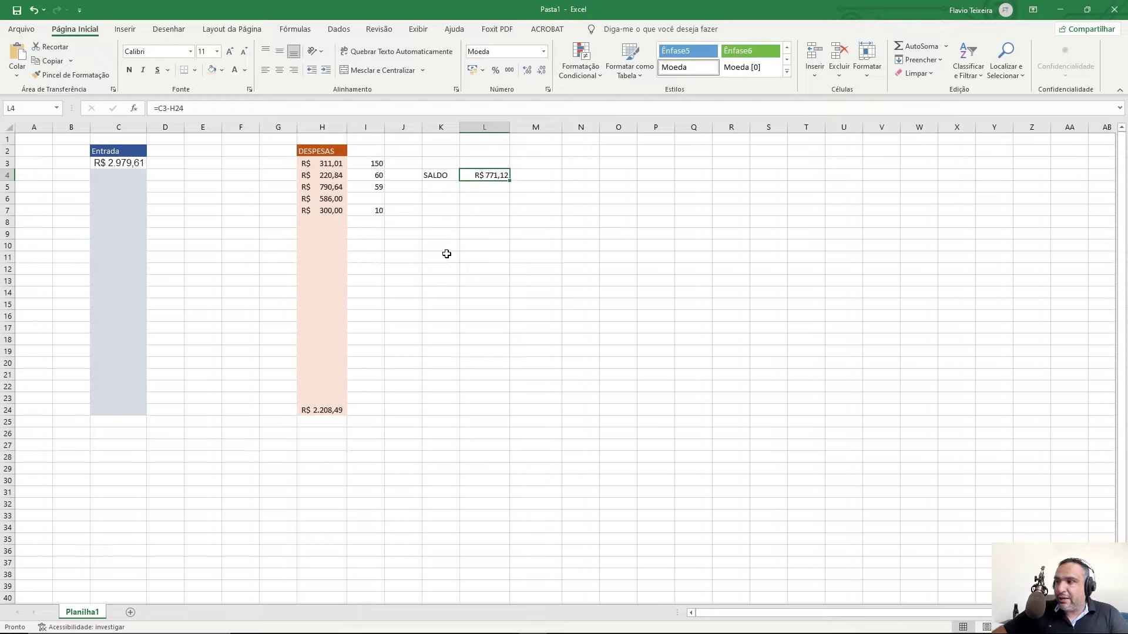
Make the expense total in H24 bold.
{"action": "left_click", "coordinate": [331, 410]}
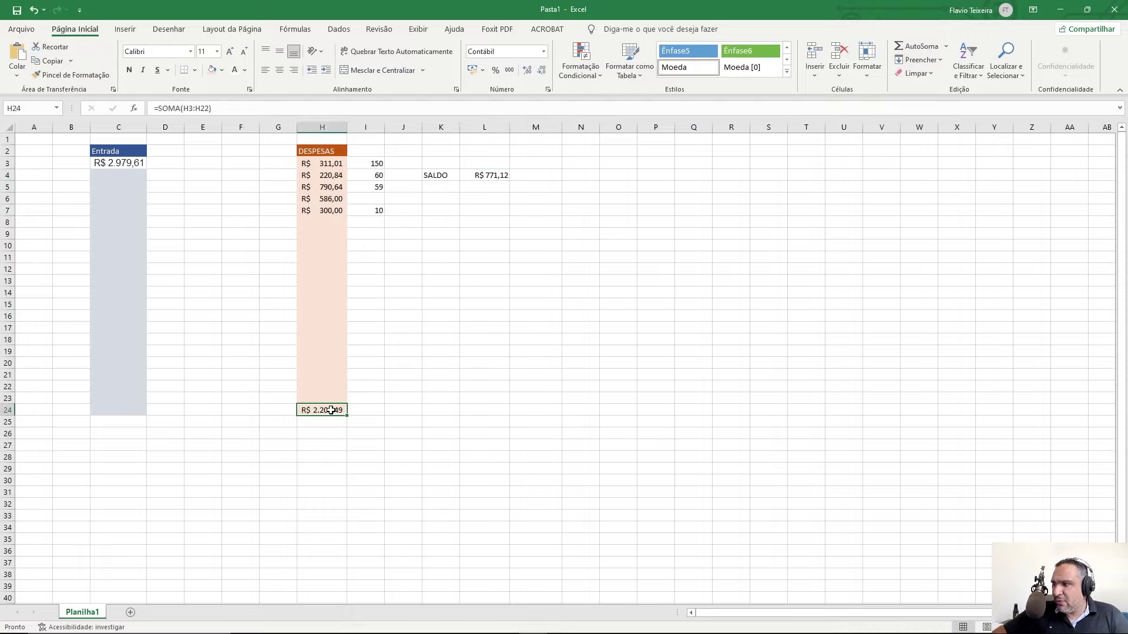
{"action": "left_click", "coordinate": [129, 71]}
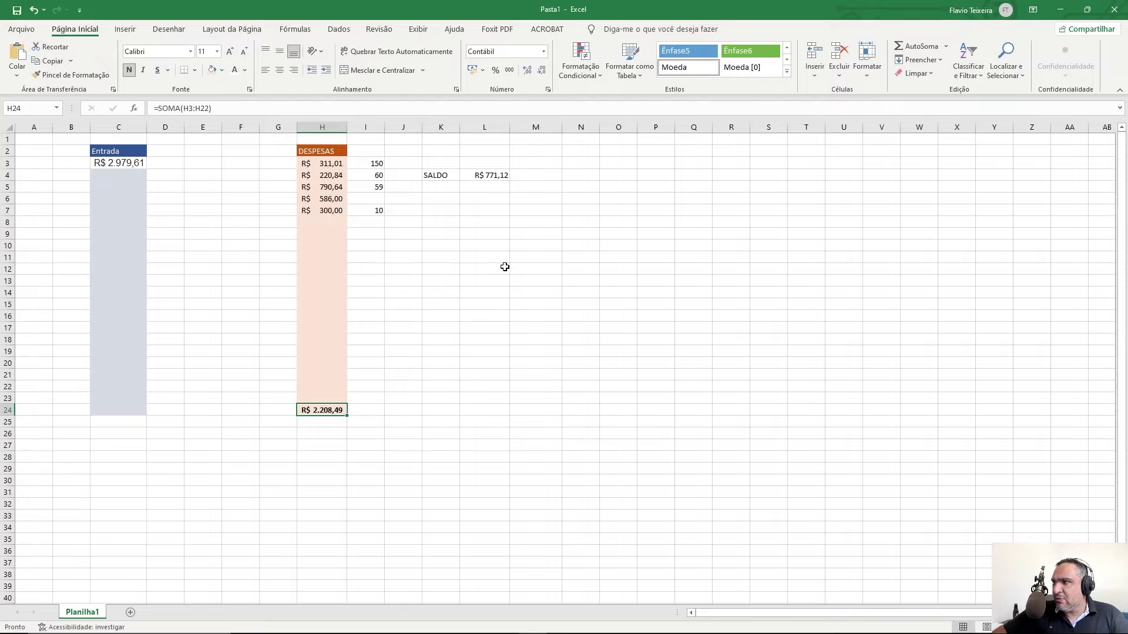
{"action": "left_click", "coordinate": [372, 166]}
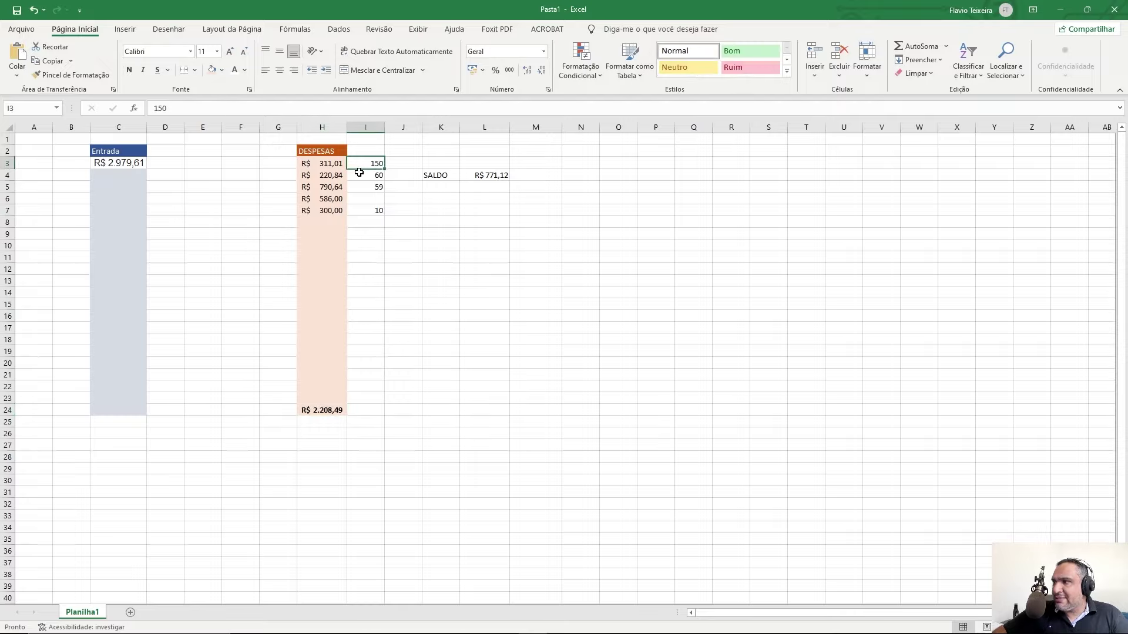
Enter =H3*I3 in J3 and fill the formula down to J7.
{"action": "left_click", "coordinate": [398, 165]}
{"action": "type", "text": "="}
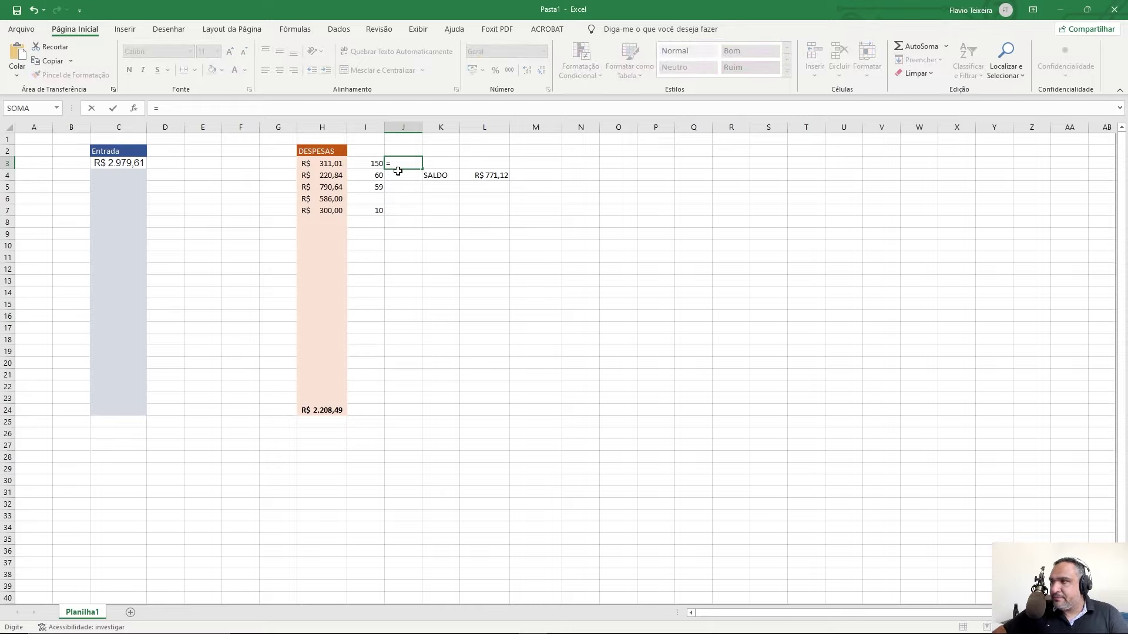
{"action": "left_click", "coordinate": [336, 165]}
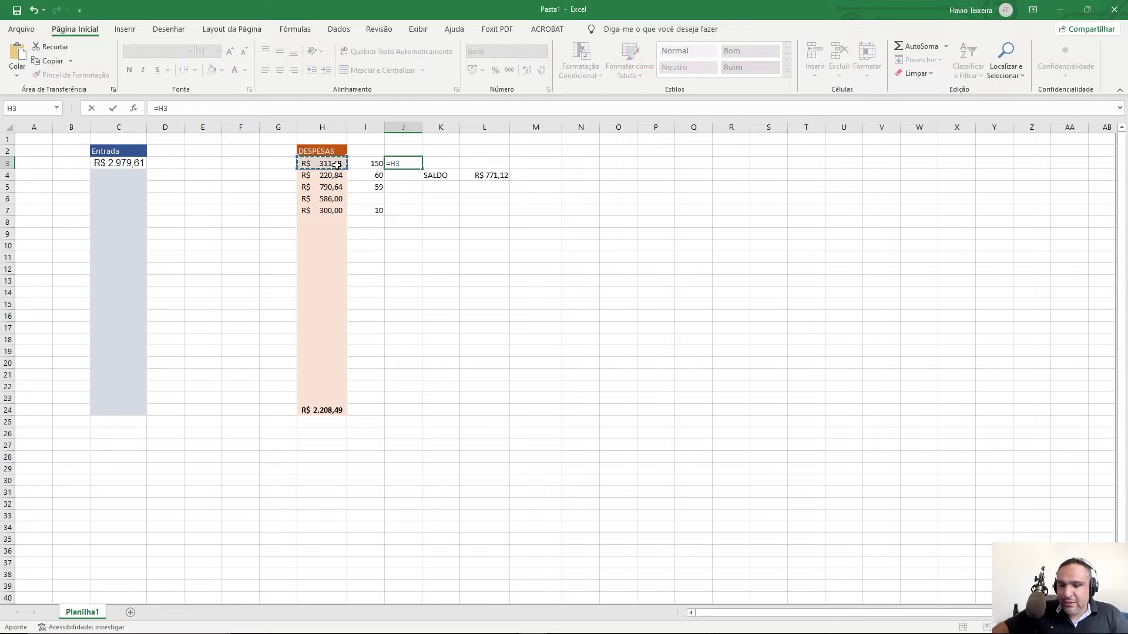
{"action": "type", "text": "*"}
{"action": "left_click", "coordinate": [368, 160]}
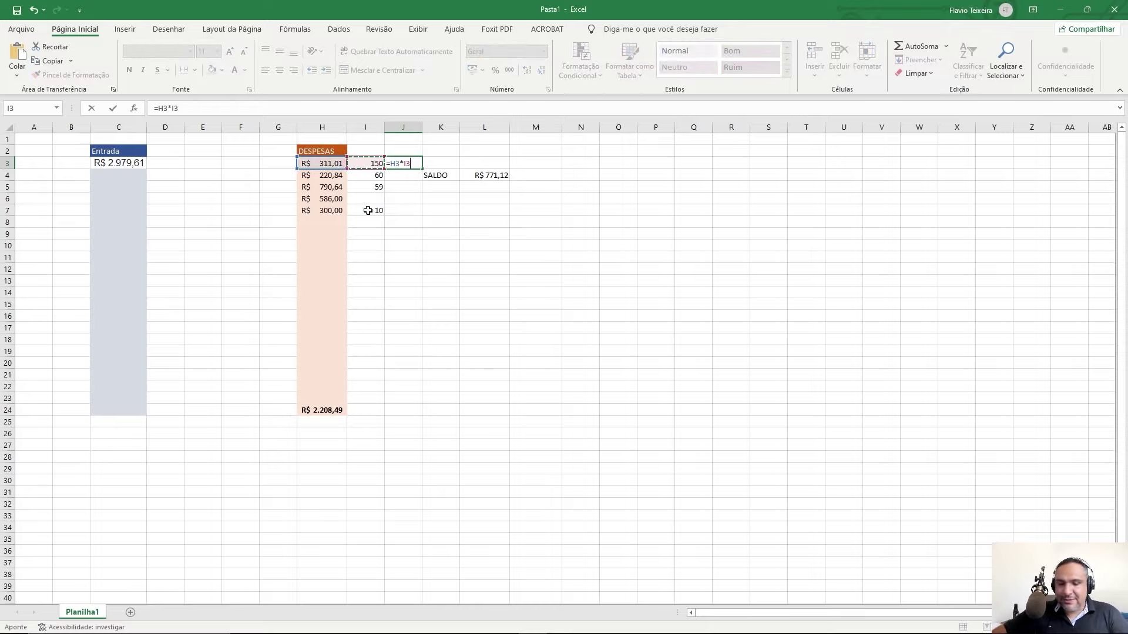
{"action": "key", "text": "Return"}
{"action": "left_click", "coordinate": [414, 164]}
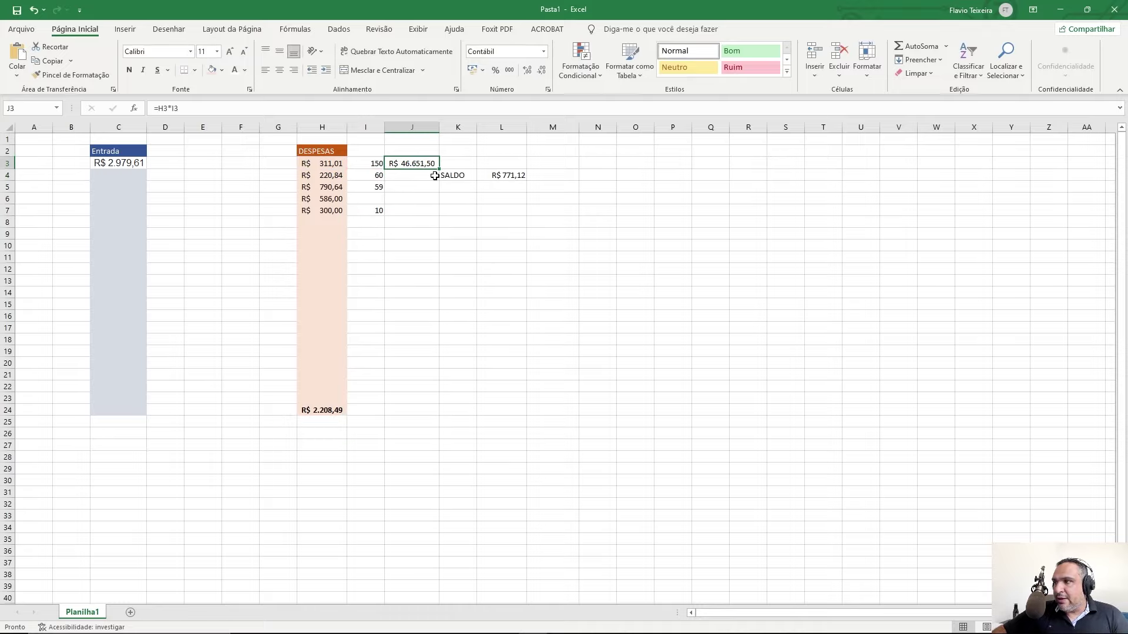
{"action": "left_click_drag", "start_coordinate": [438, 169], "coordinate": [428, 216]}
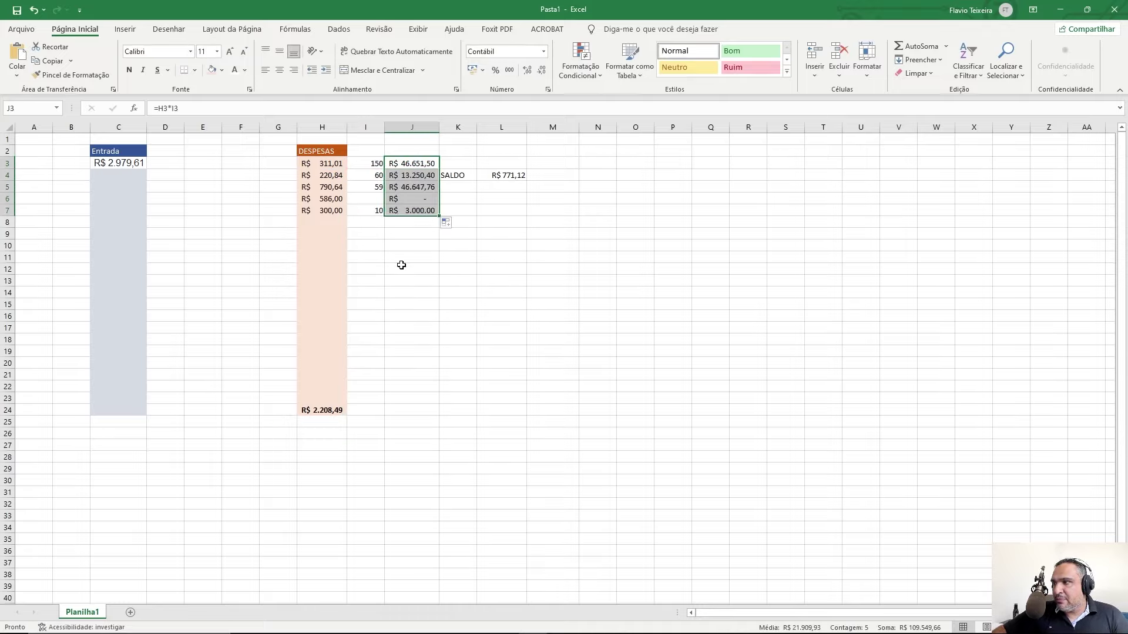
Enter =SOMA(J3:J23) in J24 to total the multiplied amounts.
{"action": "left_click", "coordinate": [398, 410]}
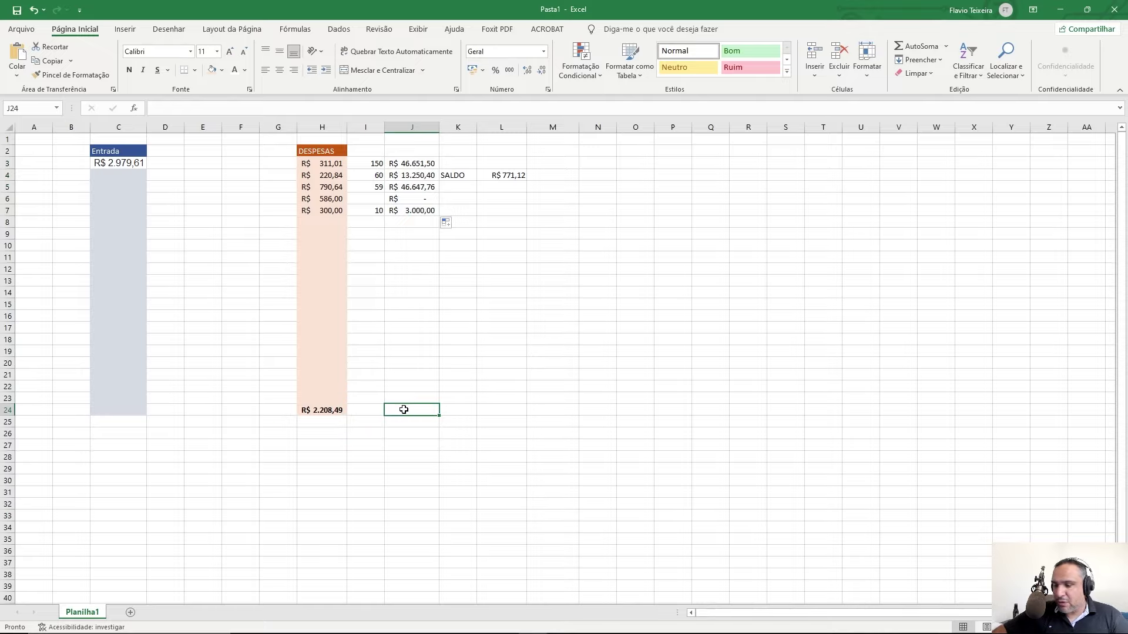
{"action": "type", "text": "=SOMA("}
{"action": "left_click_drag", "start_coordinate": [423, 164], "coordinate": [405, 396]}
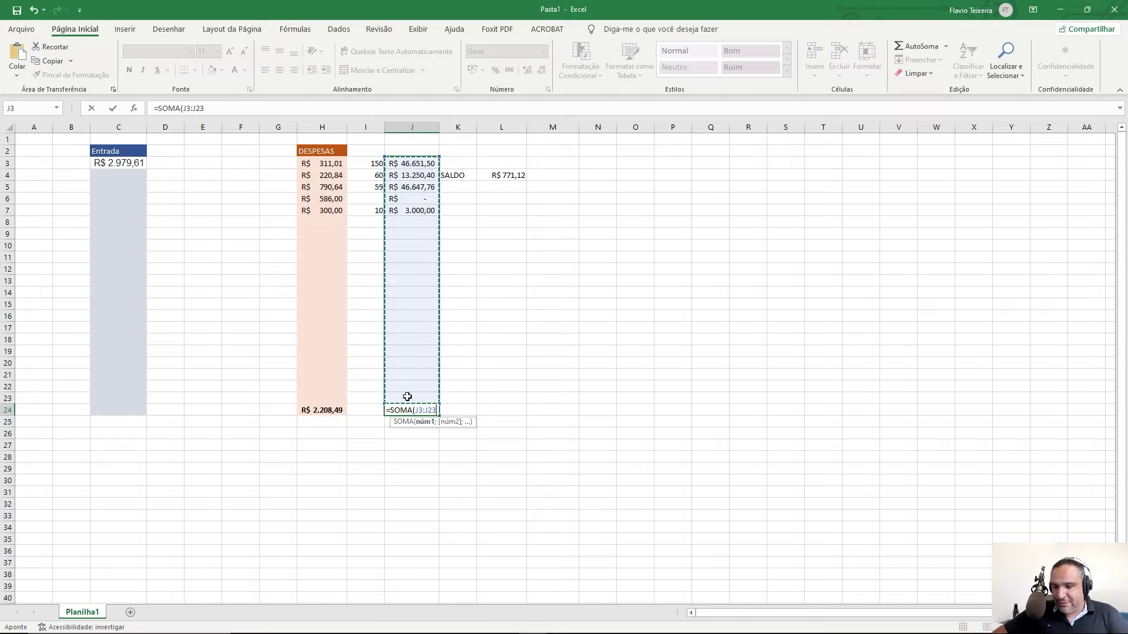
{"action": "type", "text": ")"}
{"action": "key", "text": "Return"}
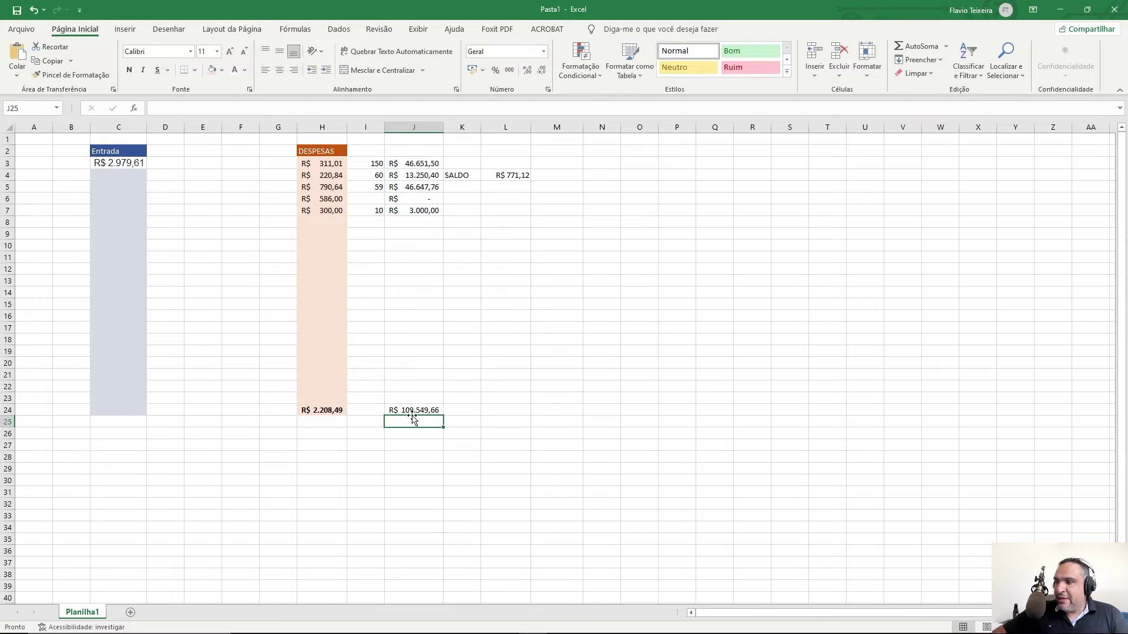
{"action": "left_click", "coordinate": [410, 411]}
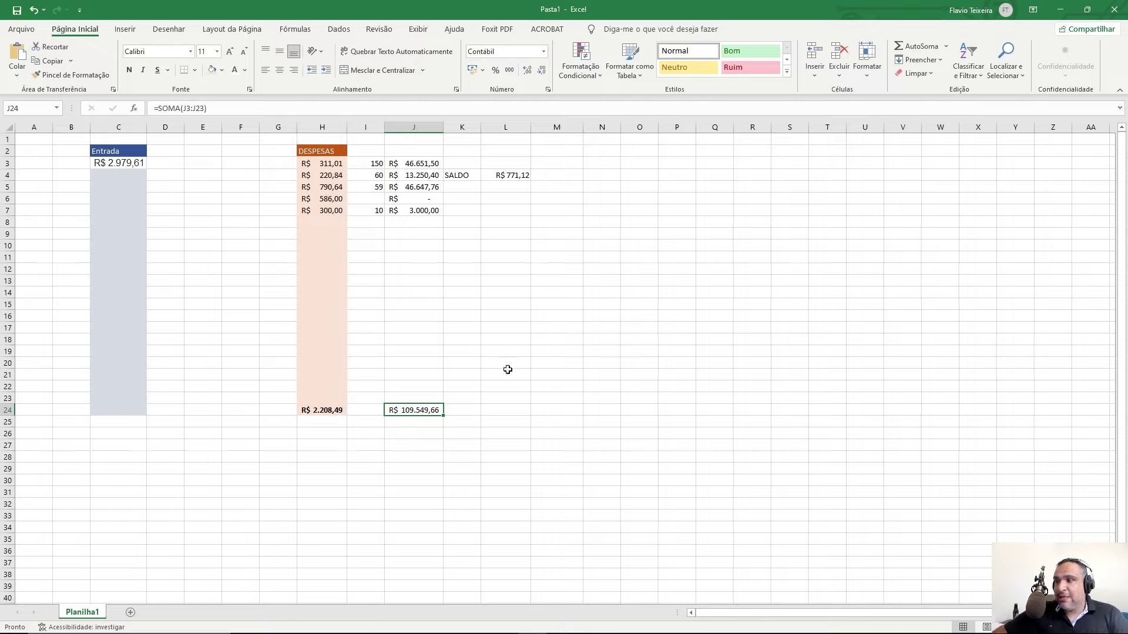
Enter =J24/C3 in M24 to divide the column J total by the income.
{"action": "left_click", "coordinate": [556, 302]}
{"action": "left_click", "coordinate": [556, 386]}
{"action": "left_click", "coordinate": [547, 406]}
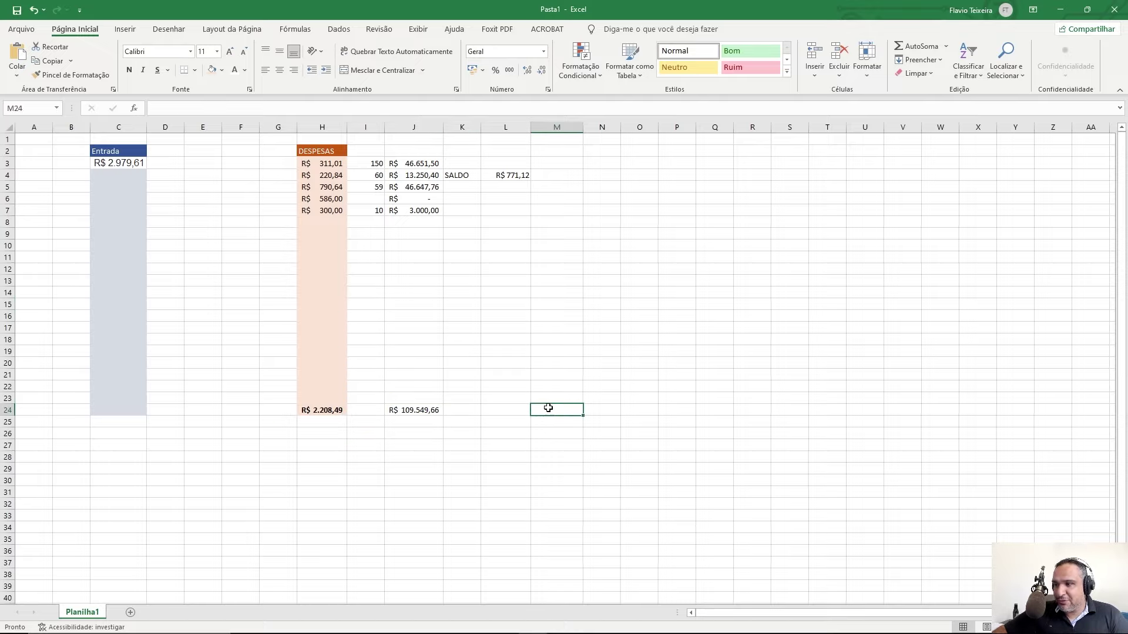
{"action": "type", "text": "="}
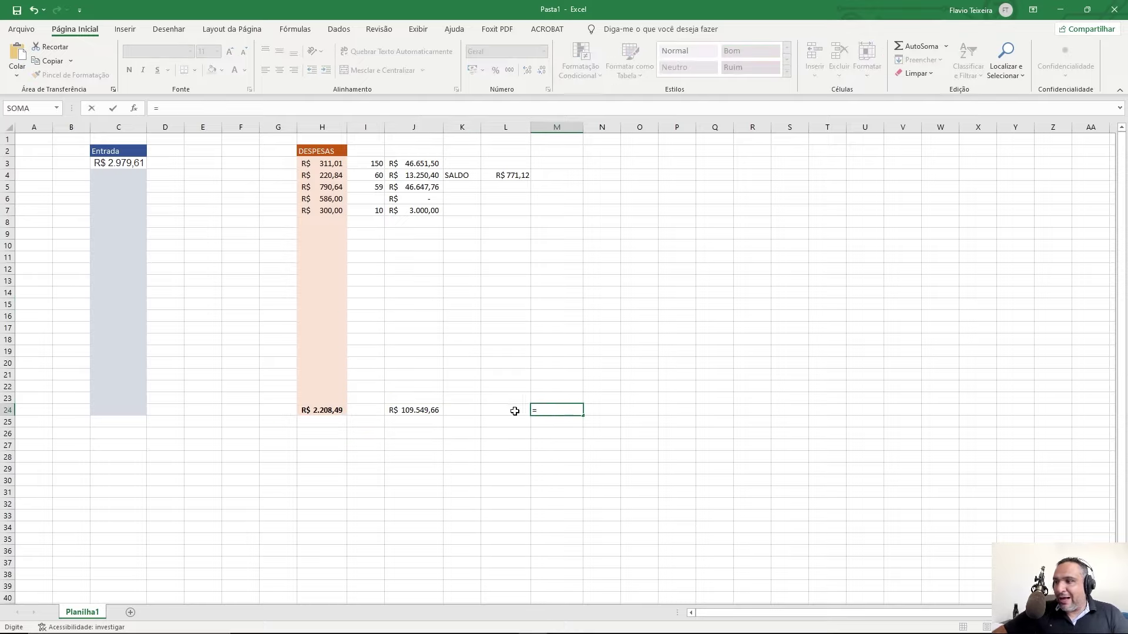
{"action": "left_click", "coordinate": [412, 411]}
{"action": "type", "text": "/"}
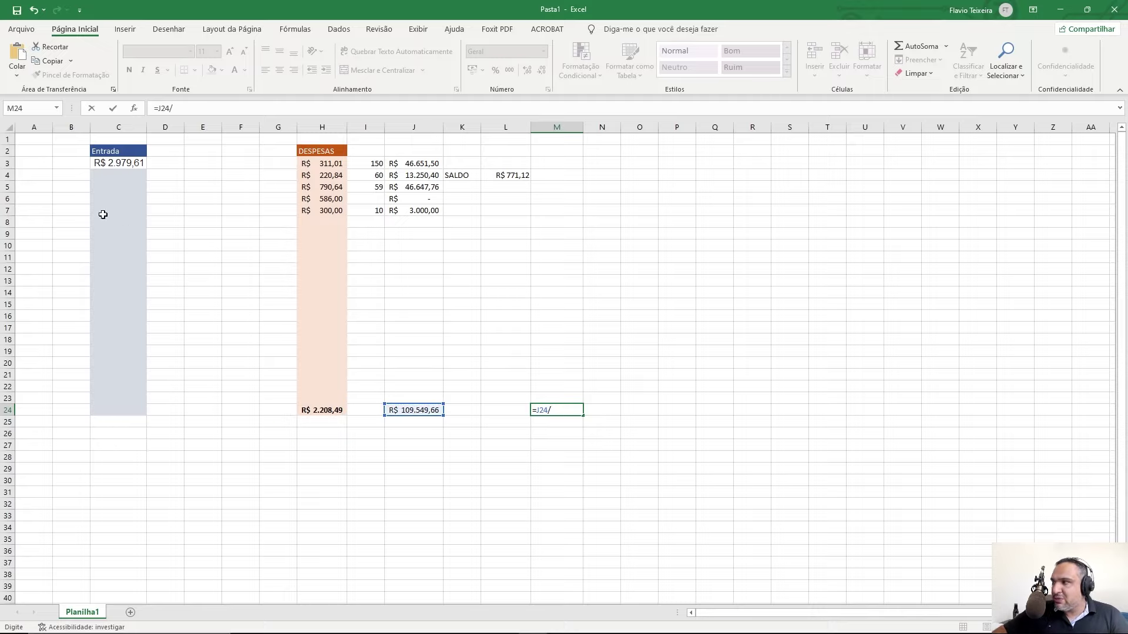
{"action": "left_click", "coordinate": [120, 162]}
{"action": "key", "text": "ctrl+Return"}
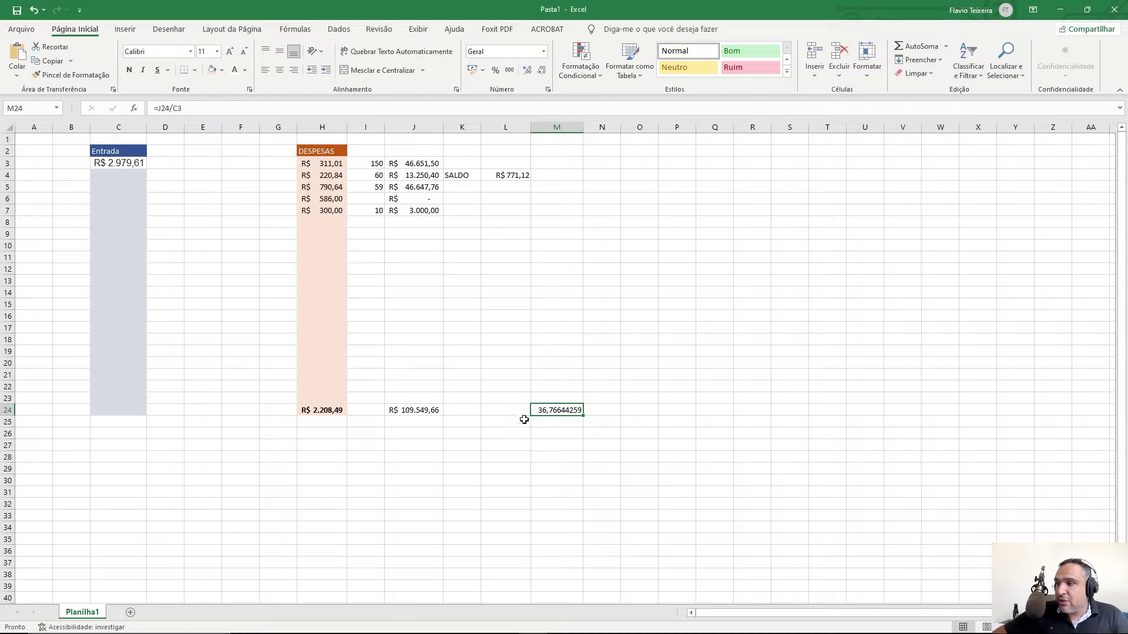
Try the formula =C3*37 in N24 and clear the cell again.
{"action": "left_click", "coordinate": [501, 409]}
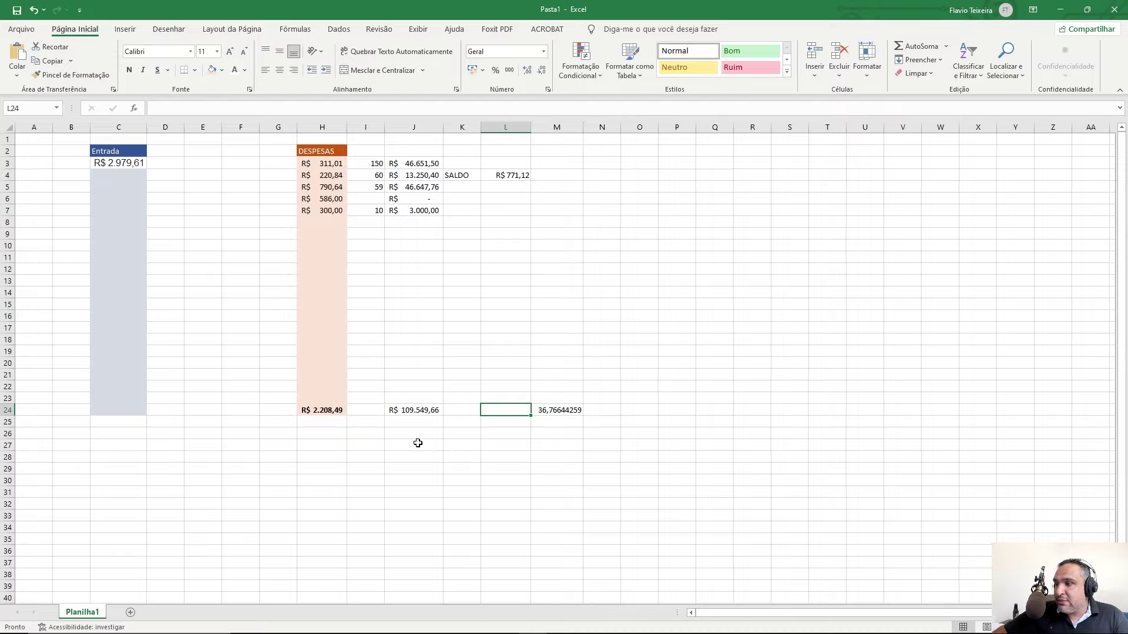
{"action": "left_click", "coordinate": [380, 444]}
{"action": "left_click", "coordinate": [552, 414]}
{"action": "left_click", "coordinate": [616, 411]}
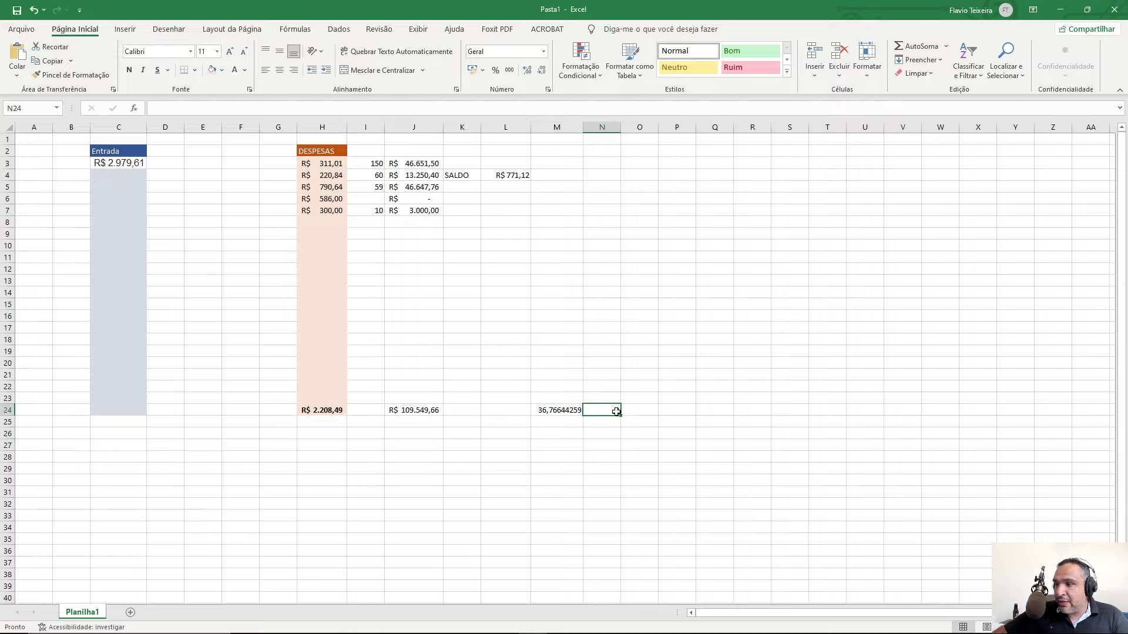
{"action": "left_click", "coordinate": [546, 410]}
{"action": "left_click", "coordinate": [448, 410]}
{"action": "left_click", "coordinate": [598, 416]}
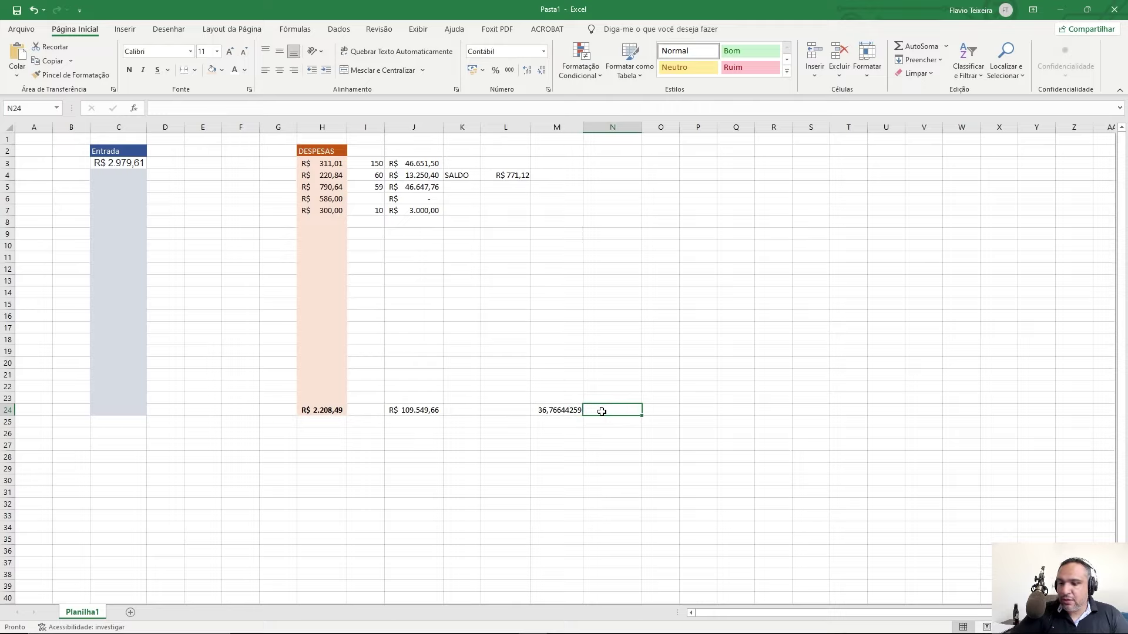
{"action": "type", "text": "="}
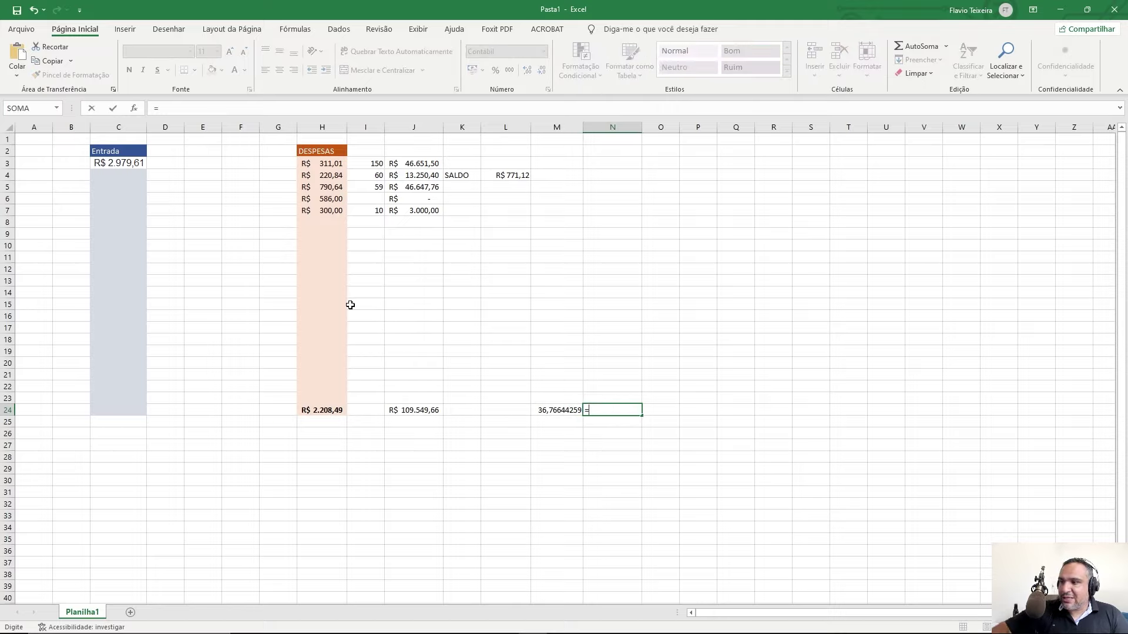
{"action": "left_click", "coordinate": [129, 164]}
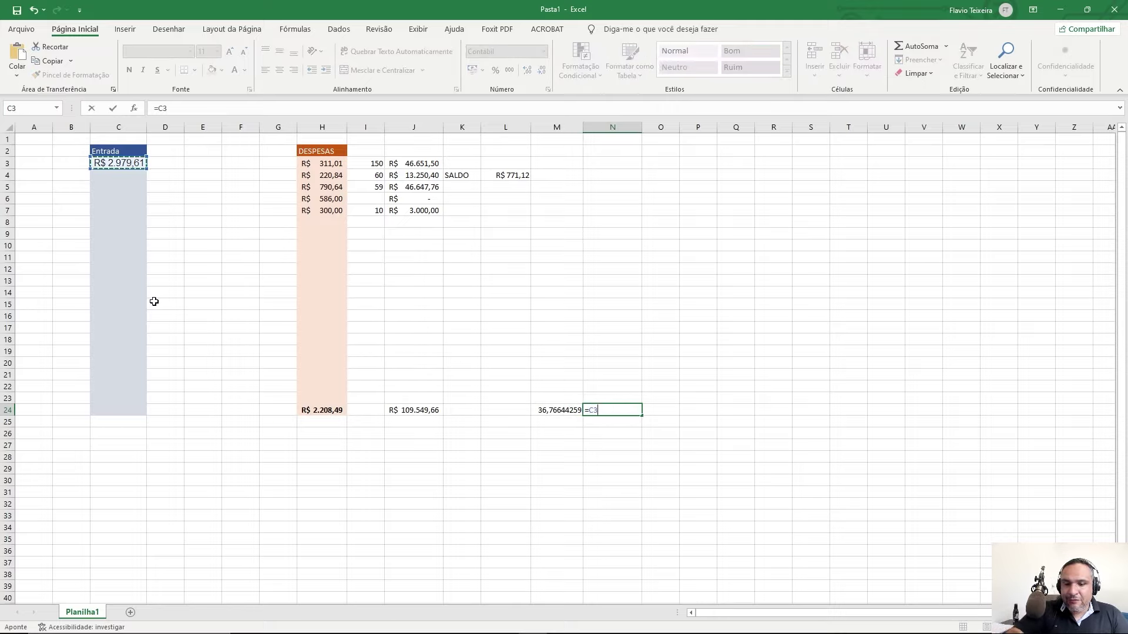
{"action": "type", "text": "*37"}
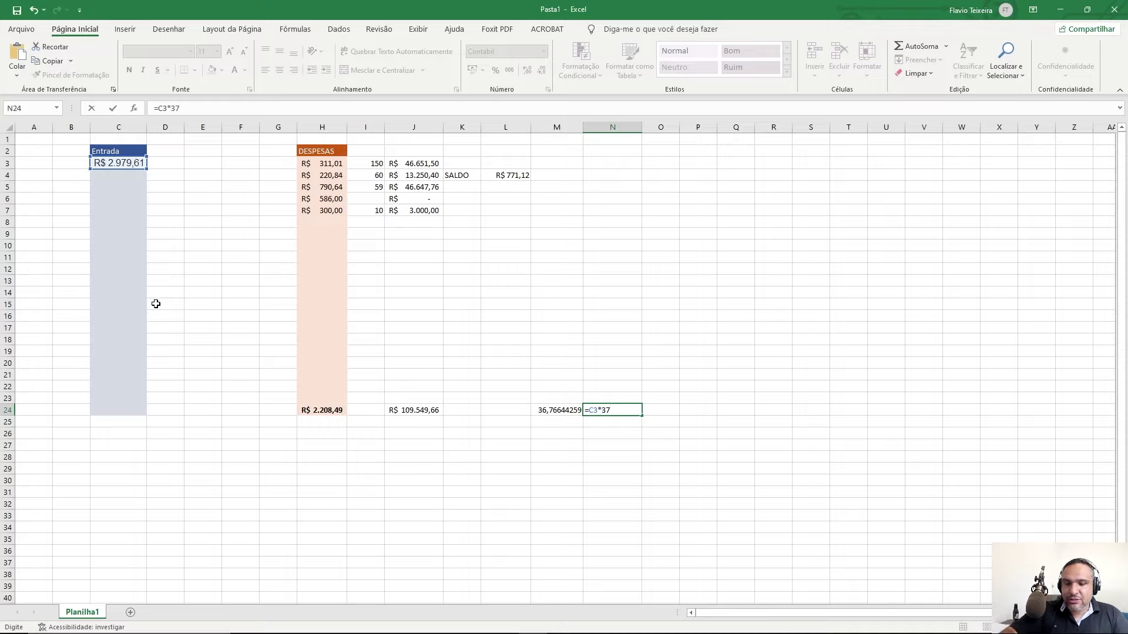
{"action": "key", "text": "ctrl+Return"}
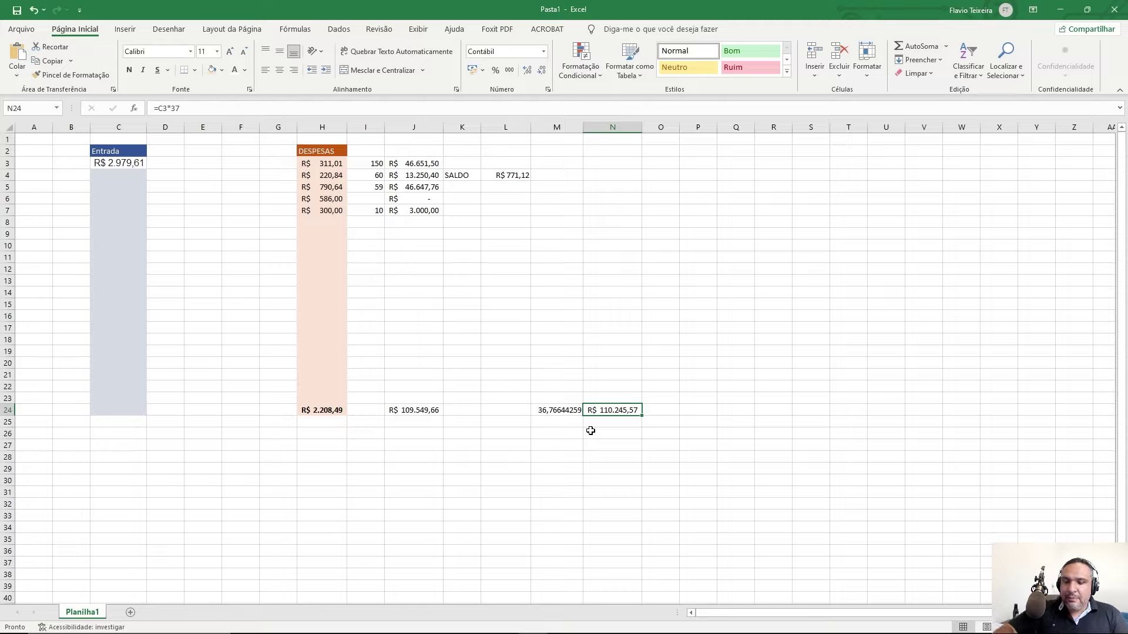
{"action": "key", "text": "Delete"}
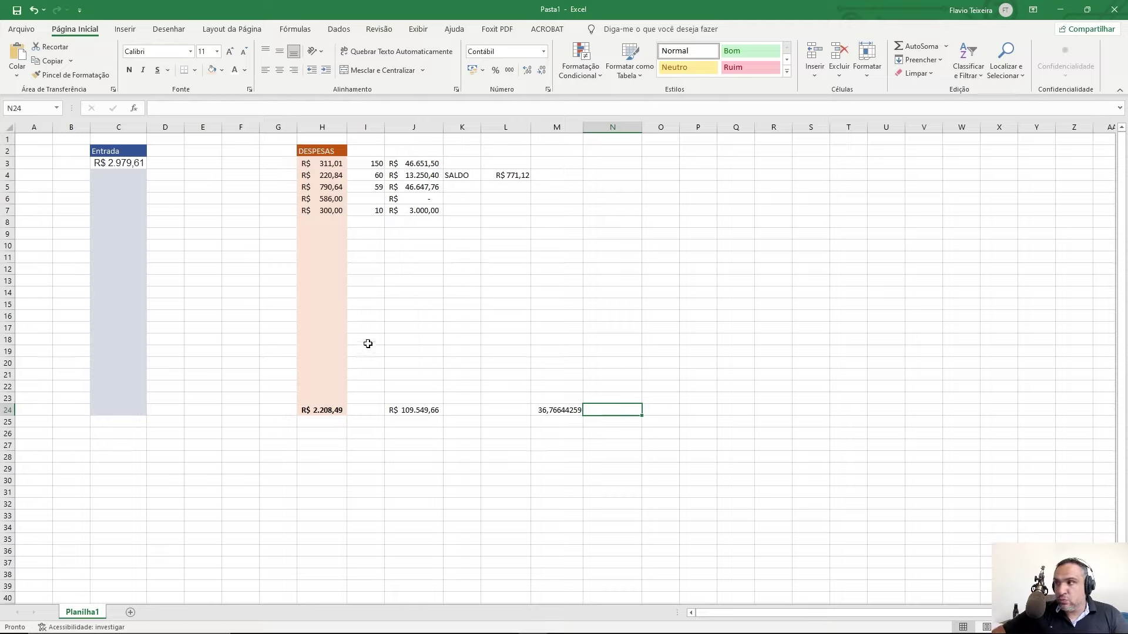
Narrow column I so it fits its multipliers more closely.
{"action": "left_click", "coordinate": [400, 411]}
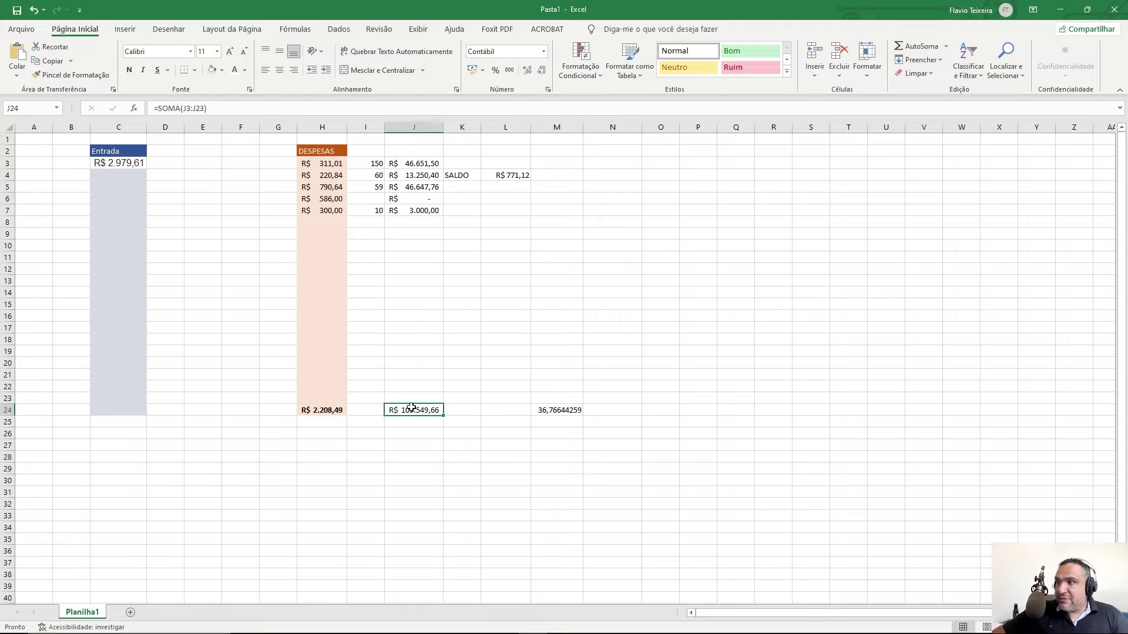
{"action": "double_click", "coordinate": [400, 165]}
{"action": "key", "text": "Escape"}
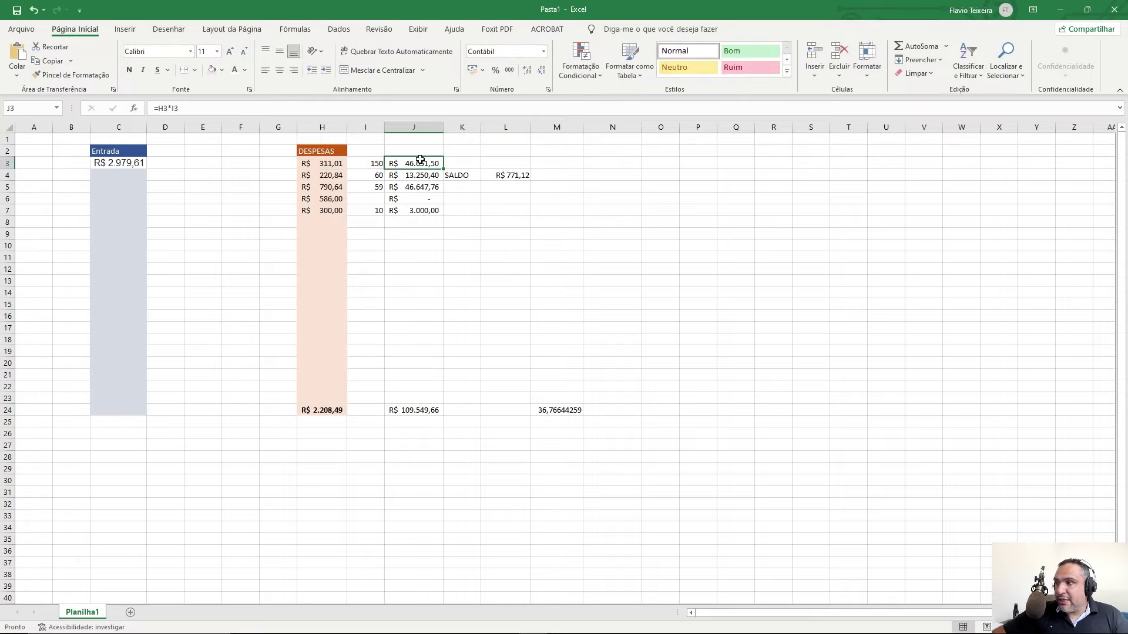
{"action": "left_click", "coordinate": [370, 164]}
{"action": "left_click_drag", "start_coordinate": [385, 127], "coordinate": [374, 127]}
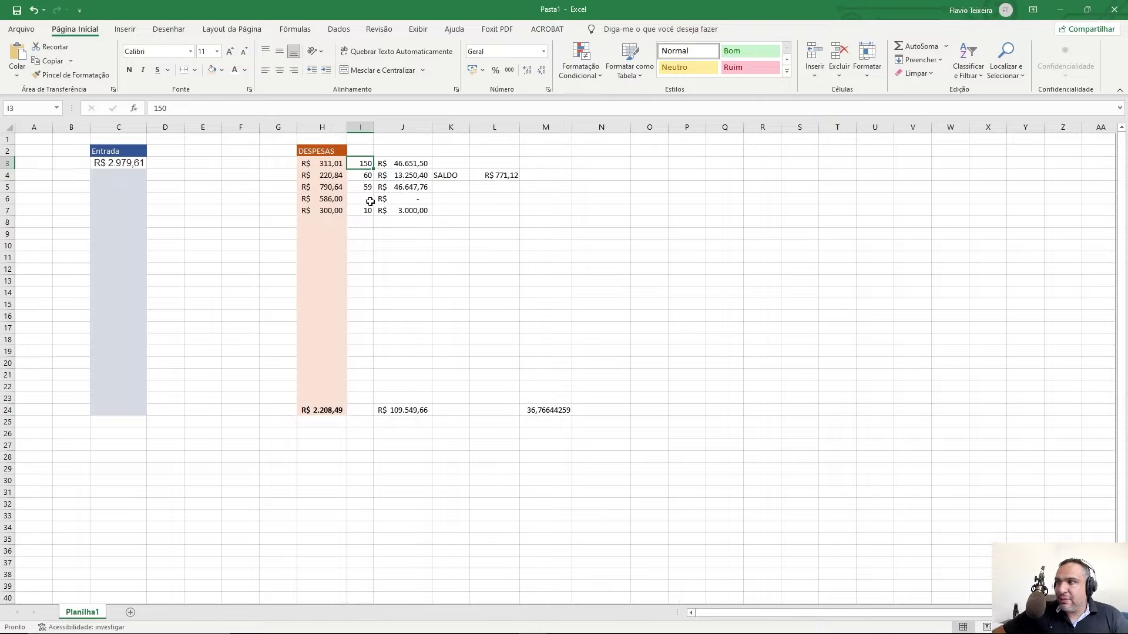
{"action": "left_click", "coordinate": [413, 189]}
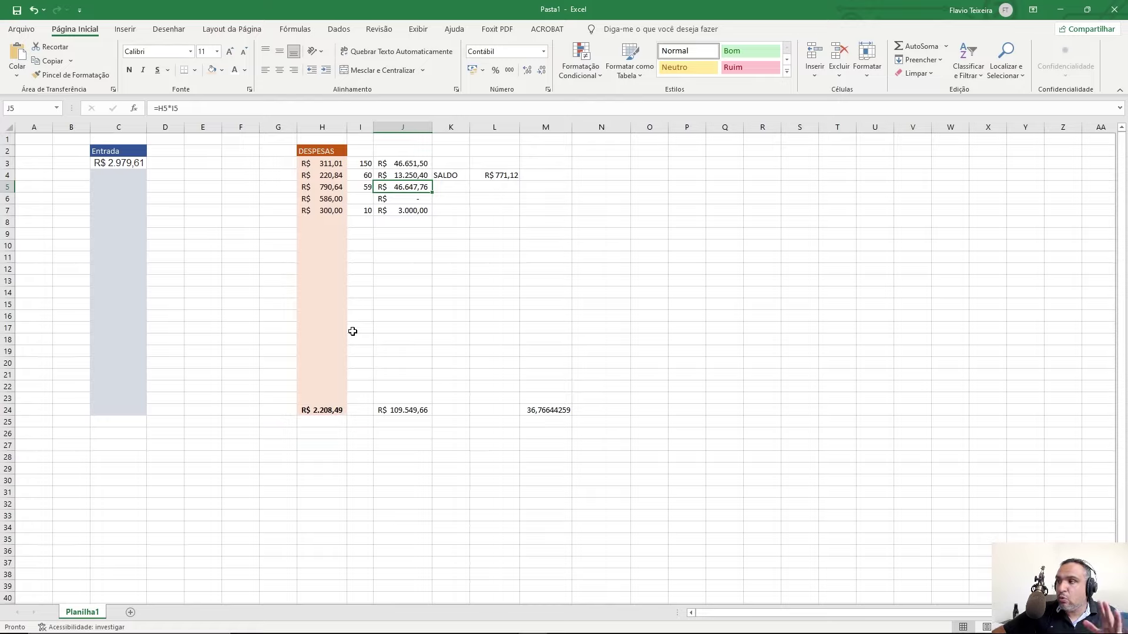
Fill the total in J24 with standard red and make its text white.
{"action": "left_click", "coordinate": [411, 411]}
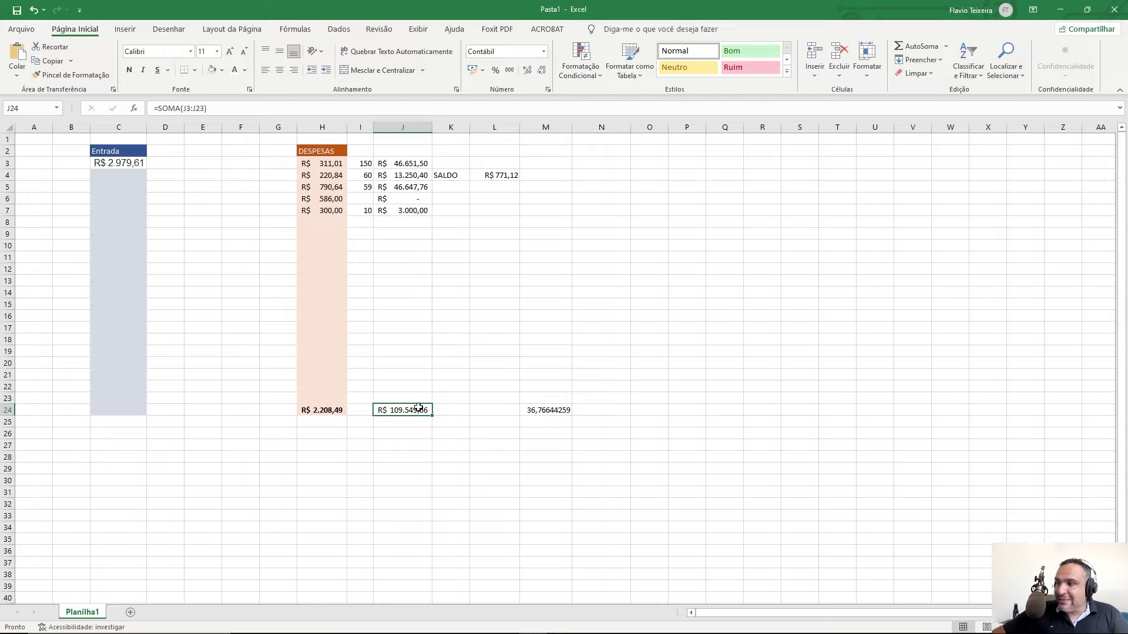
{"action": "left_click", "coordinate": [221, 70]}
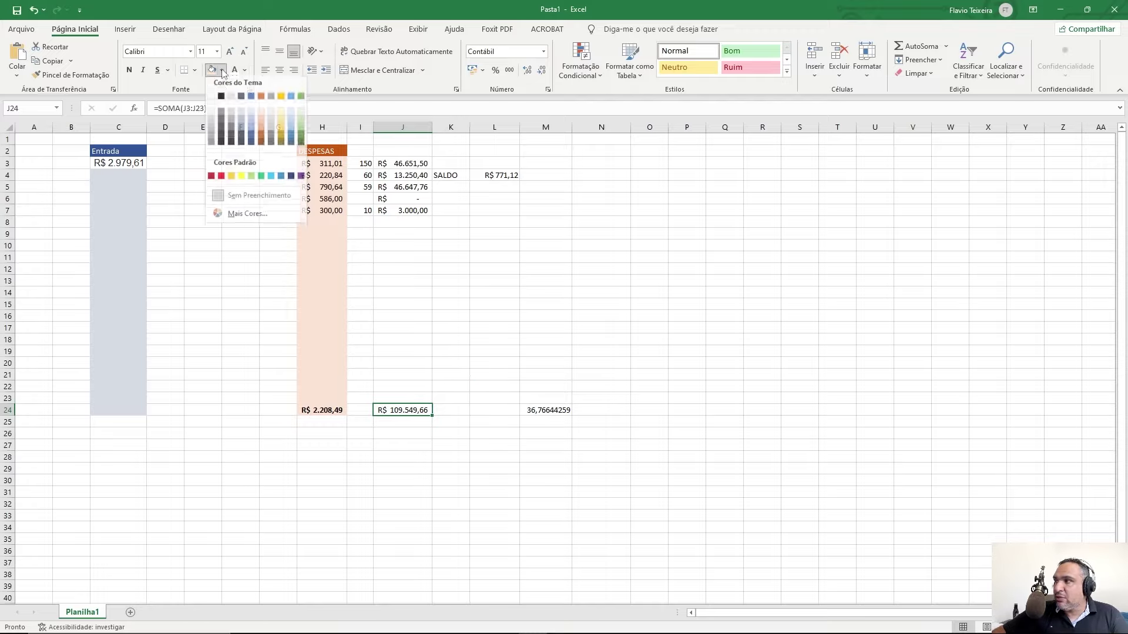
{"action": "left_click", "coordinate": [221, 180]}
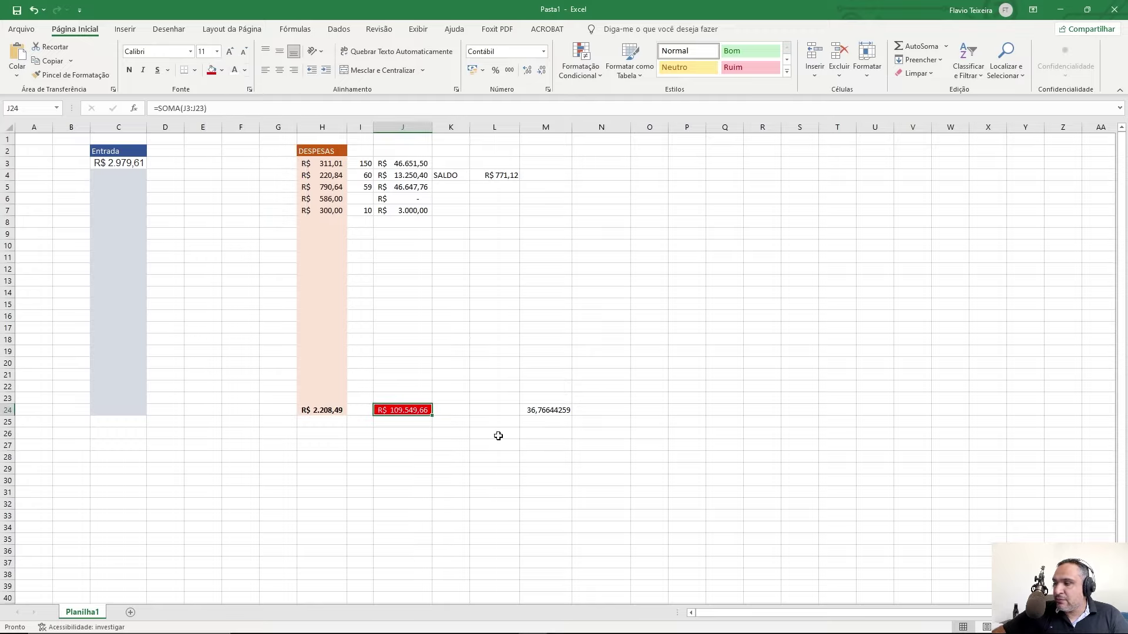
{"action": "left_click", "coordinate": [358, 328]}
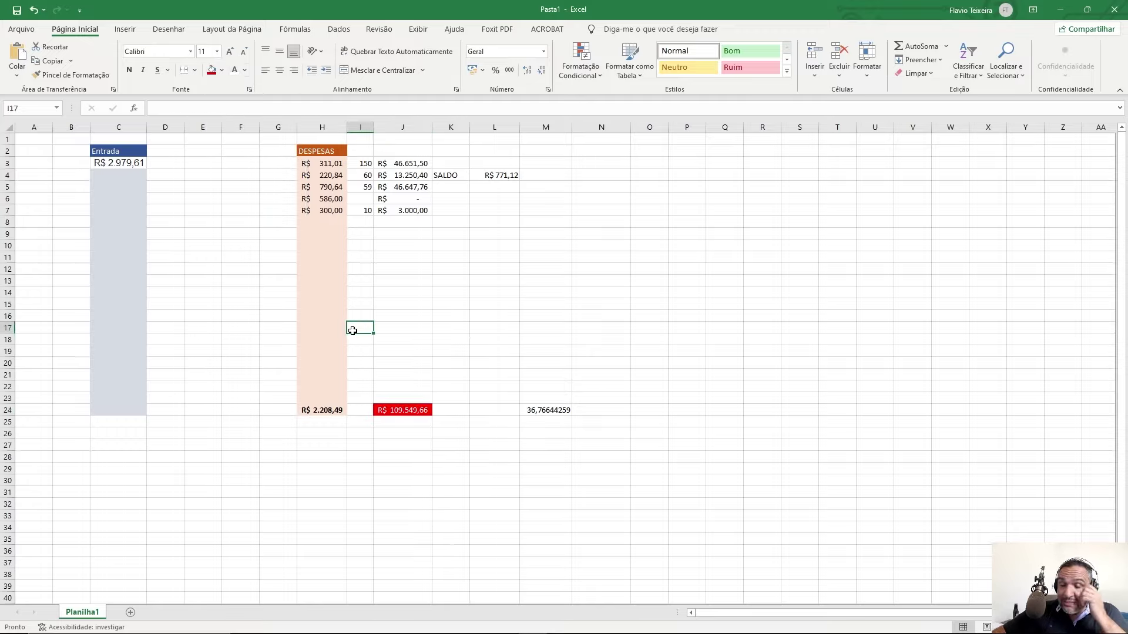
{"action": "left_click", "coordinate": [400, 282]}
{"action": "left_click", "coordinate": [523, 373]}
{"action": "left_click", "coordinate": [360, 234]}
{"action": "left_click", "coordinate": [278, 245]}
{"action": "left_click", "coordinate": [321, 246]}
{"action": "left_click", "coordinate": [326, 410]}
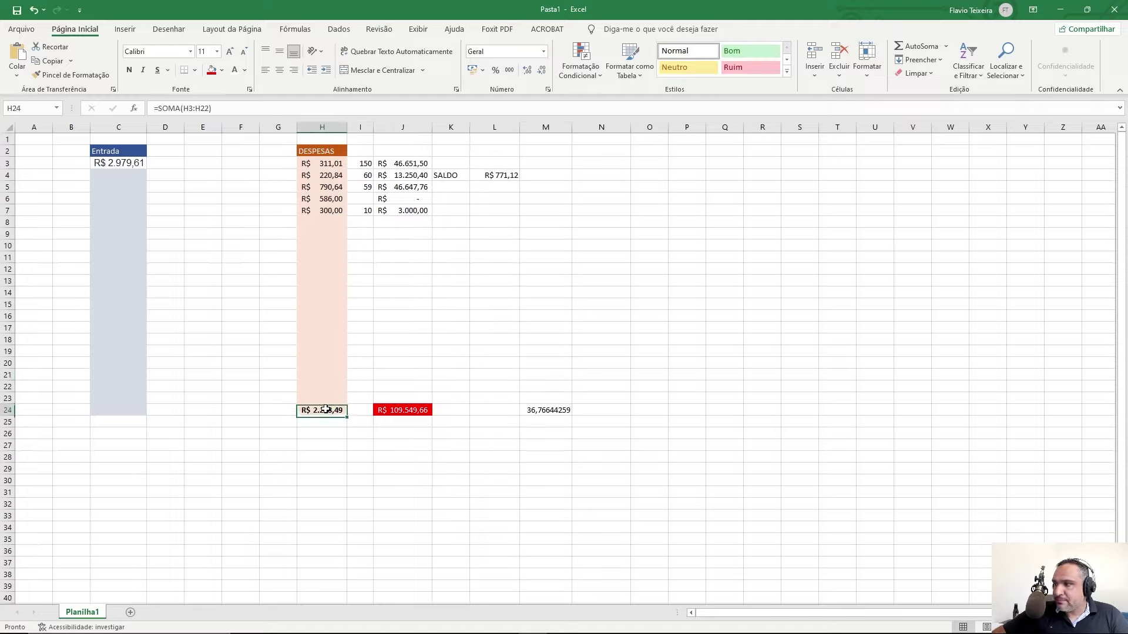
{"action": "left_click", "coordinate": [391, 247]}
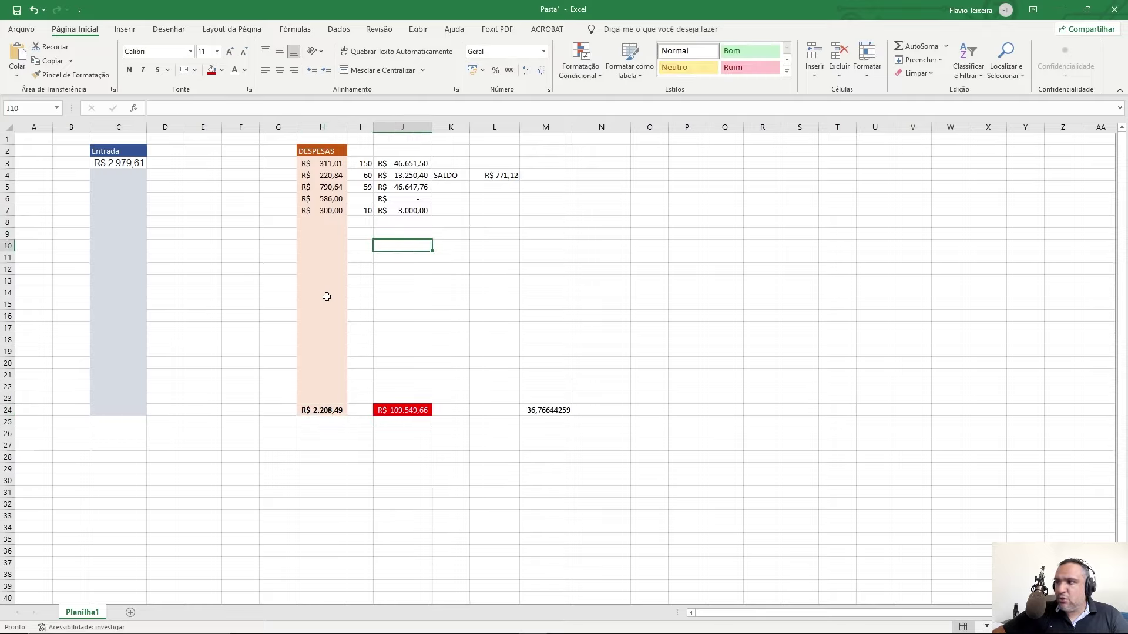
Clear the division formula from M24.
{"action": "left_click", "coordinate": [414, 410]}
{"action": "left_click", "coordinate": [565, 412]}
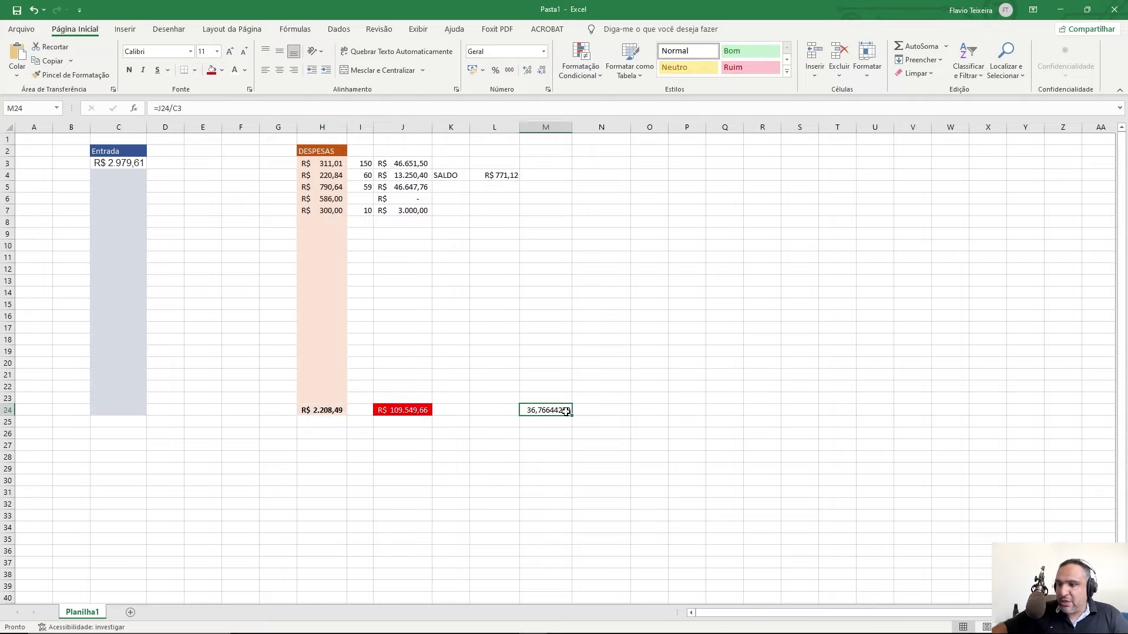
{"action": "key", "text": "Delete"}
Add the header DIVIDA TOTAL in J2 with a standard red fill and white text.
{"action": "double_click", "coordinate": [415, 153]}
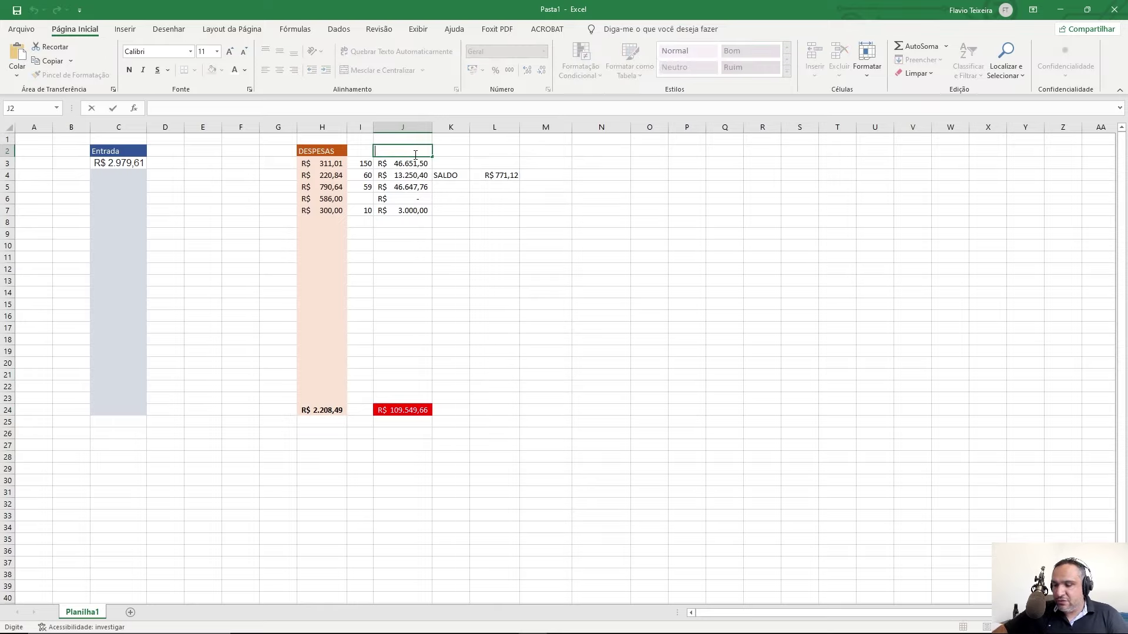
{"action": "type", "text": "DIVIDA TOTAL"}
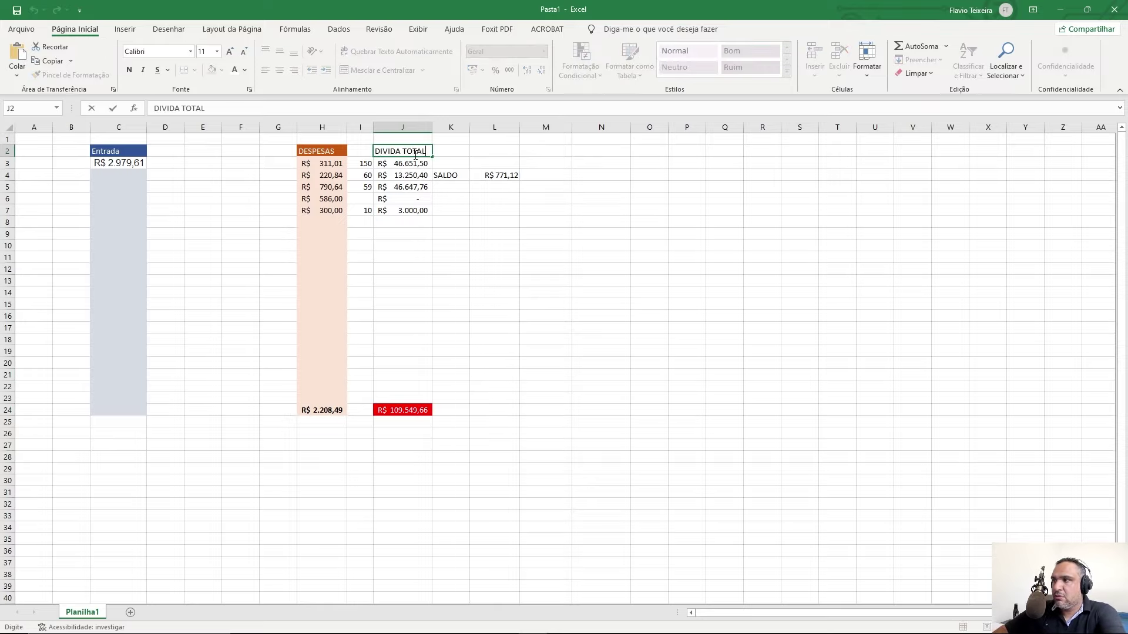
{"action": "key", "text": "Return"}
{"action": "left_click", "coordinate": [415, 152]}
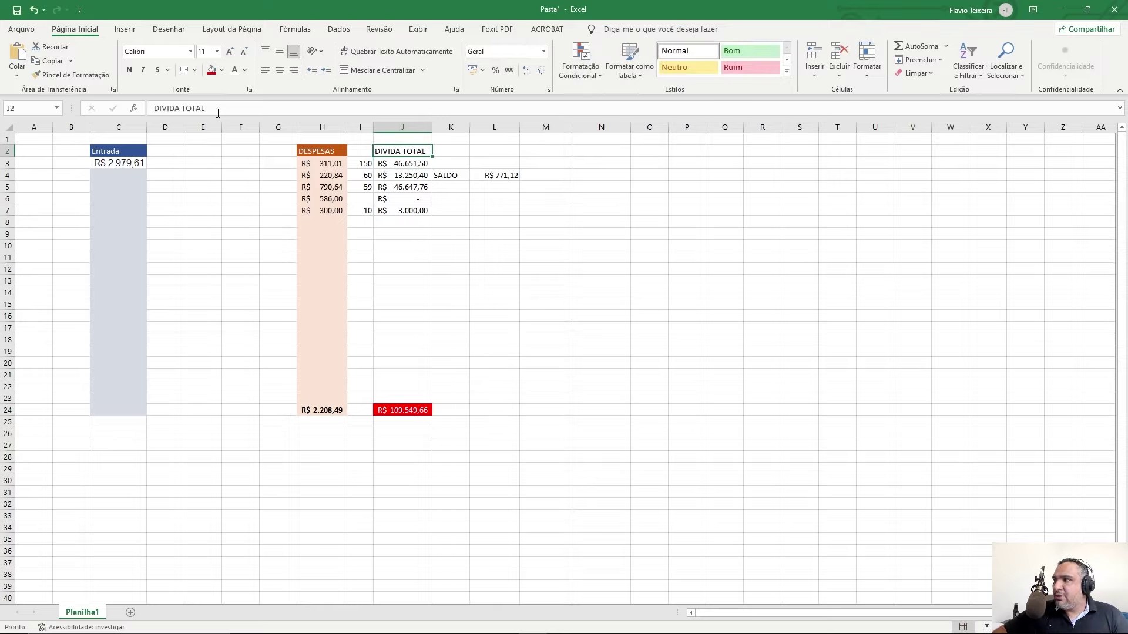
{"action": "left_click", "coordinate": [222, 70]}
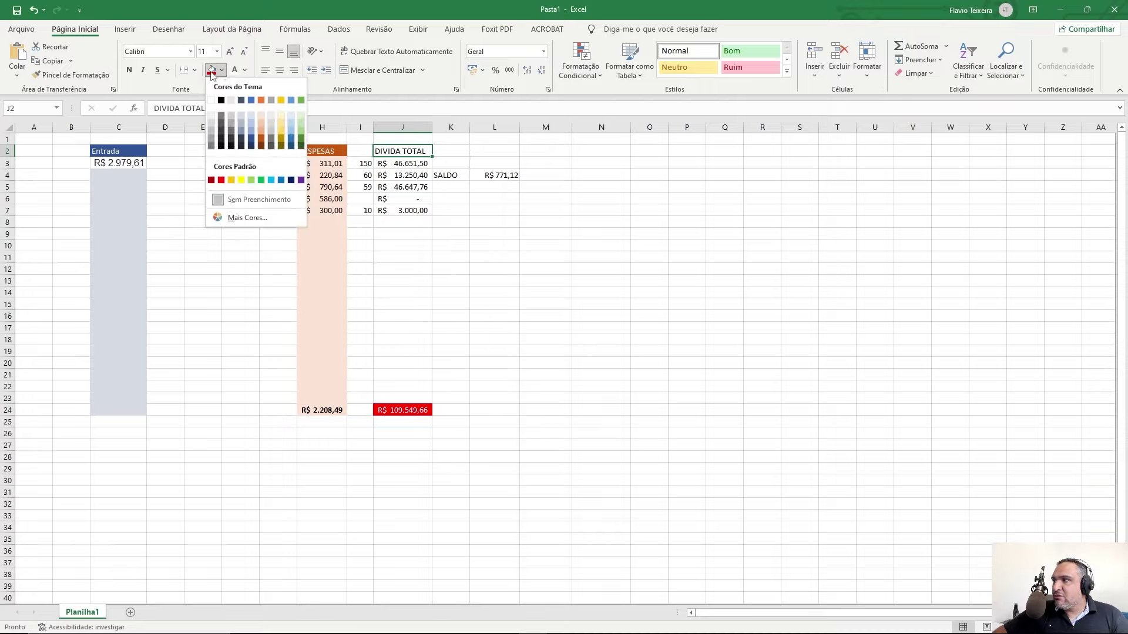
{"action": "left_click", "coordinate": [221, 180]}
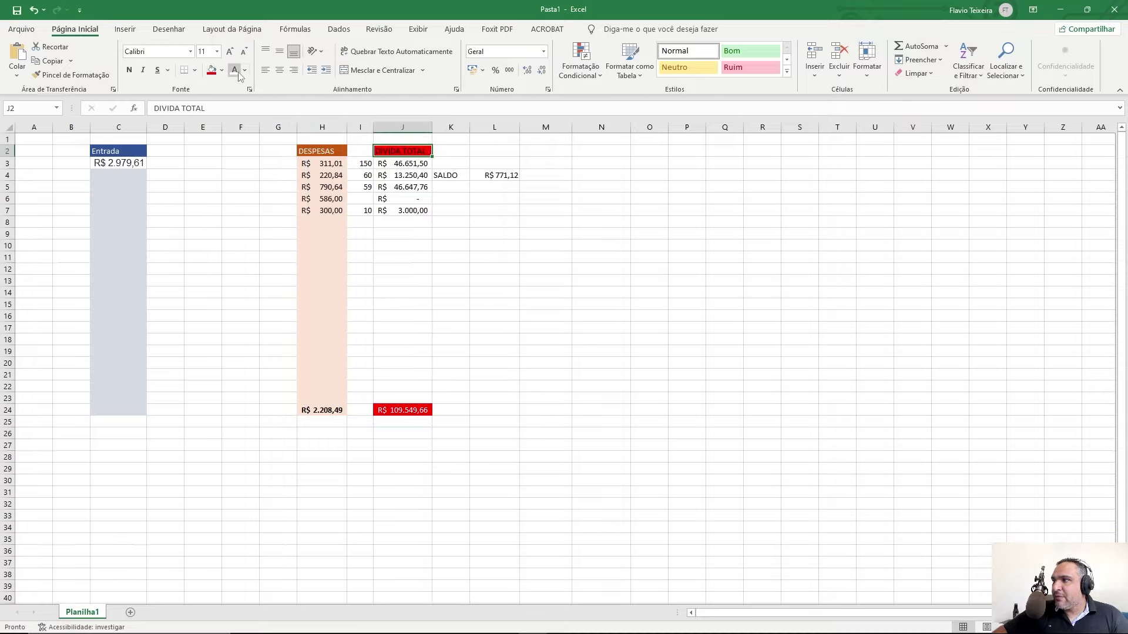
{"action": "left_click", "coordinate": [378, 256]}
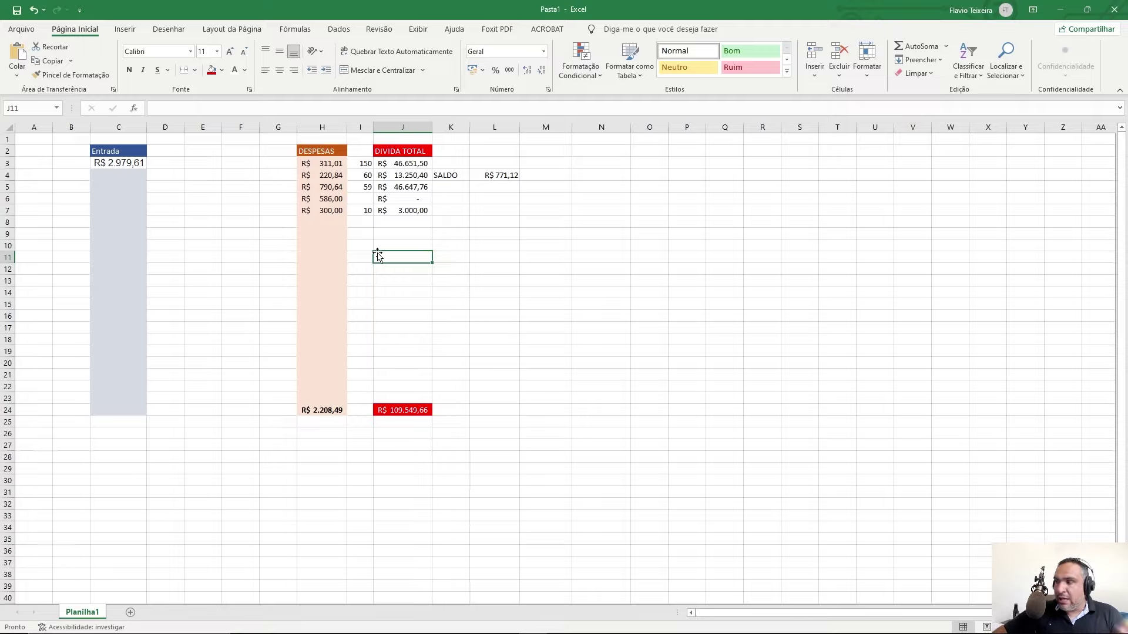
Label the first expense FINANCIEMNTO in G3 and autofit column G to the text.
{"action": "left_click", "coordinate": [311, 223]}
{"action": "left_click_drag", "start_coordinate": [284, 159], "coordinate": [264, 214]}
{"action": "left_click", "coordinate": [264, 212]}
{"action": "left_click", "coordinate": [280, 164]}
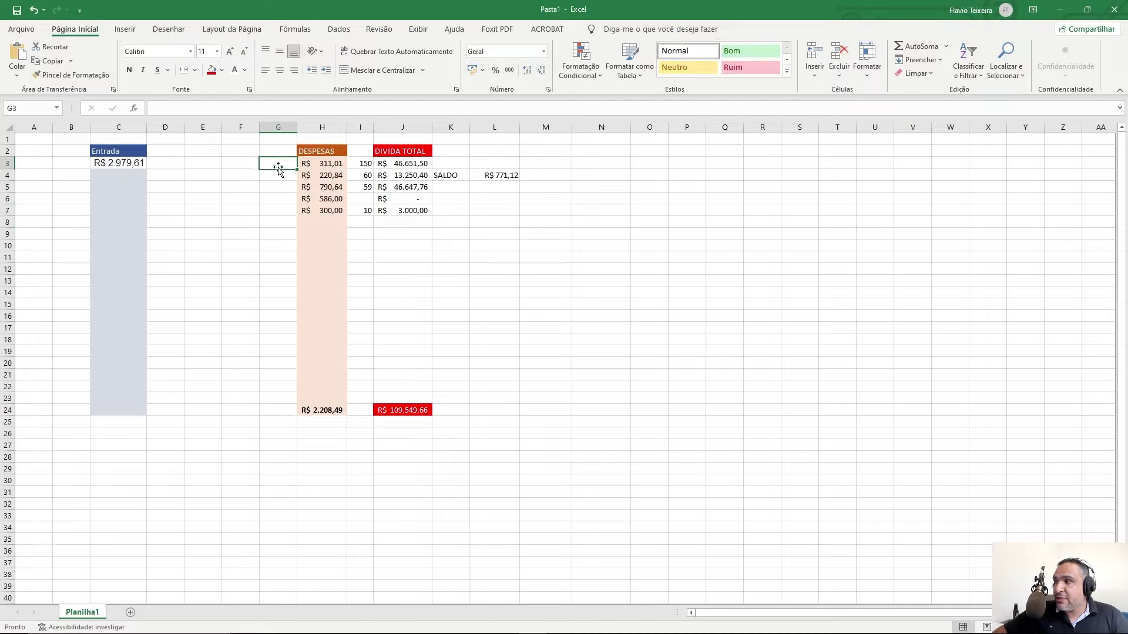
{"action": "type", "text": "FINANCIAMENTO"}
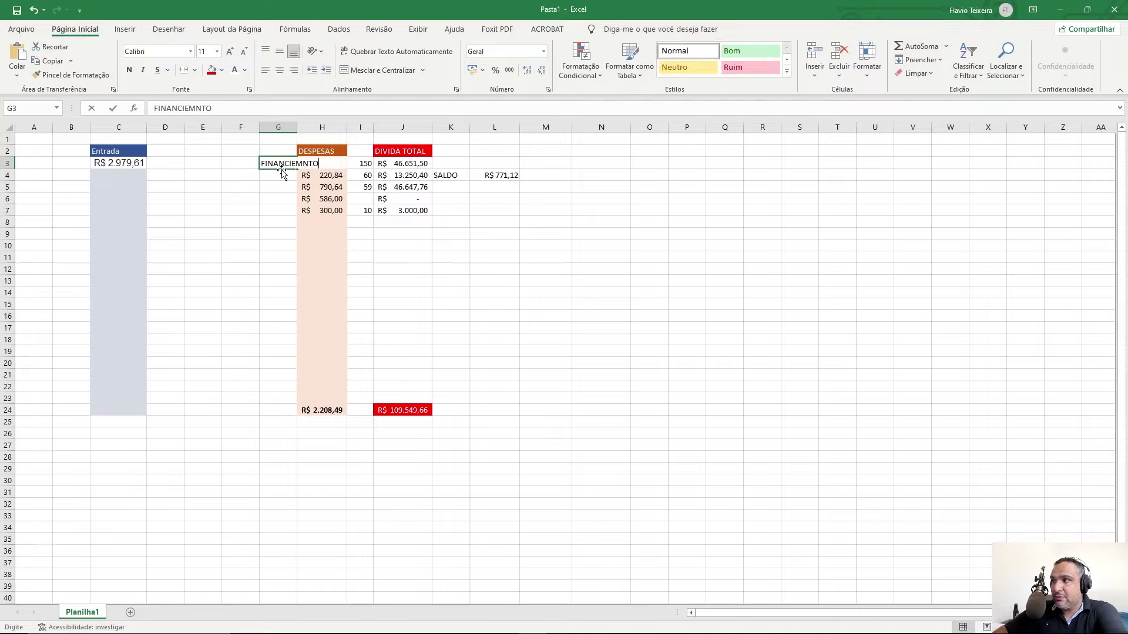
{"action": "key", "text": "Return"}
{"action": "double_click", "coordinate": [296, 127]}
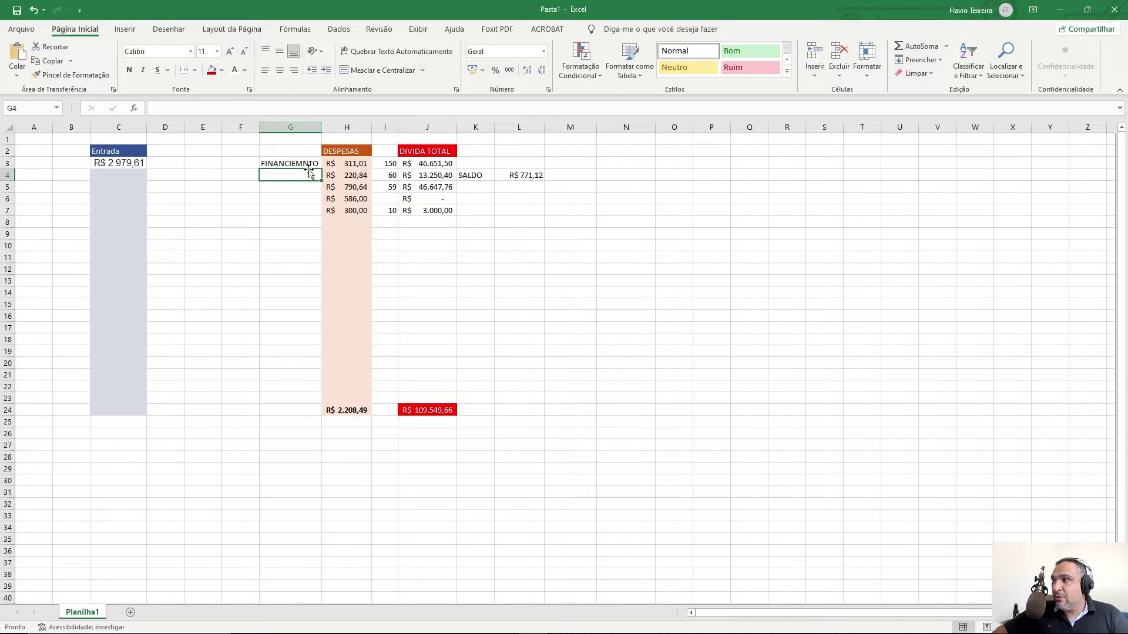
Copy the FINANCIEMNTO label from G3 into G4:G7, beside the other debt expenses.
{"action": "left_click", "coordinate": [309, 164]}
{"action": "key", "text": "ctrl+c"}
{"action": "left_click_drag", "start_coordinate": [302, 175], "coordinate": [302, 210]}
{"action": "key", "text": "ctrl+v"}
{"action": "key", "text": "Escape"}
{"action": "left_click", "coordinate": [300, 244]}
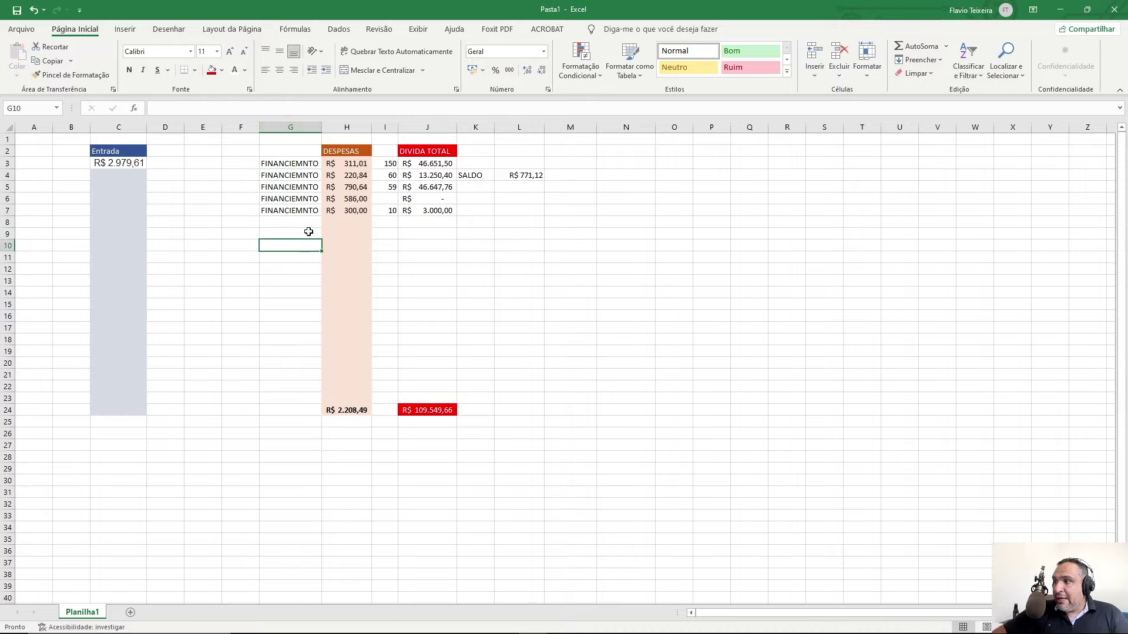
{"action": "left_click", "coordinate": [309, 233]}
Check the balance formula in L4 and add a LAZER expense of 200 in row 8.
{"action": "left_click", "coordinate": [525, 175]}
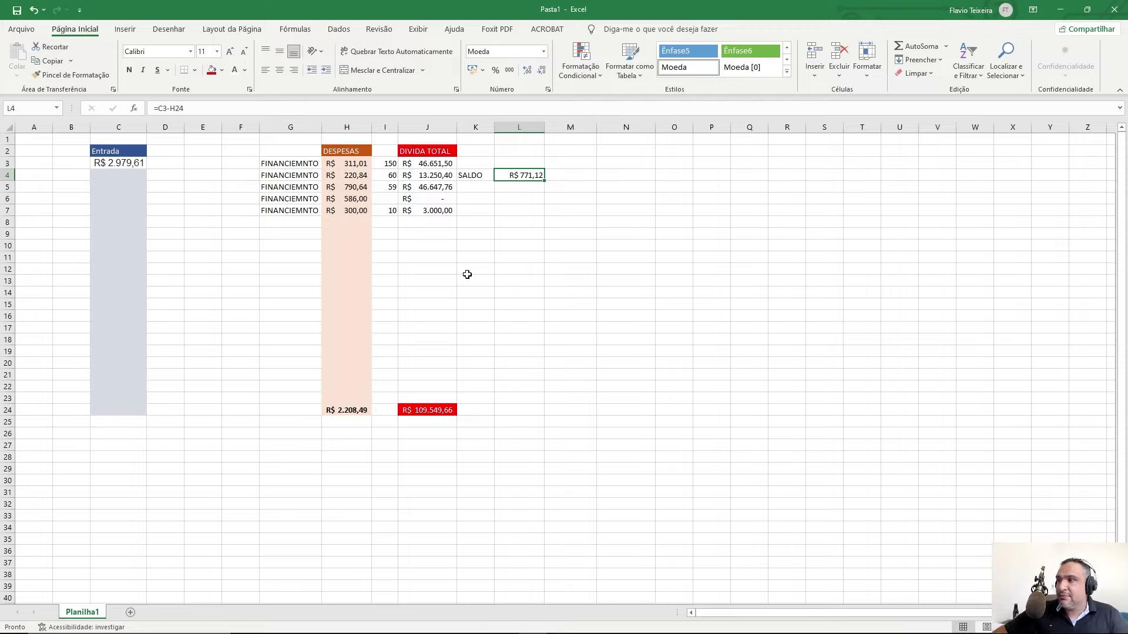
{"action": "left_click", "coordinate": [290, 222]}
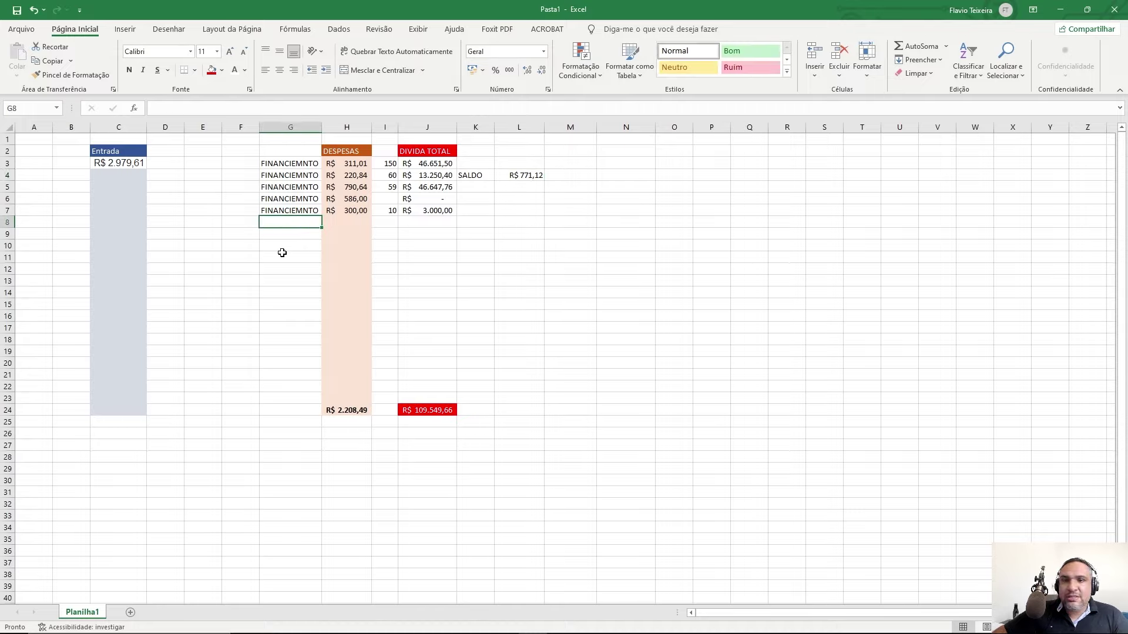
{"action": "left_click", "coordinate": [526, 175]}
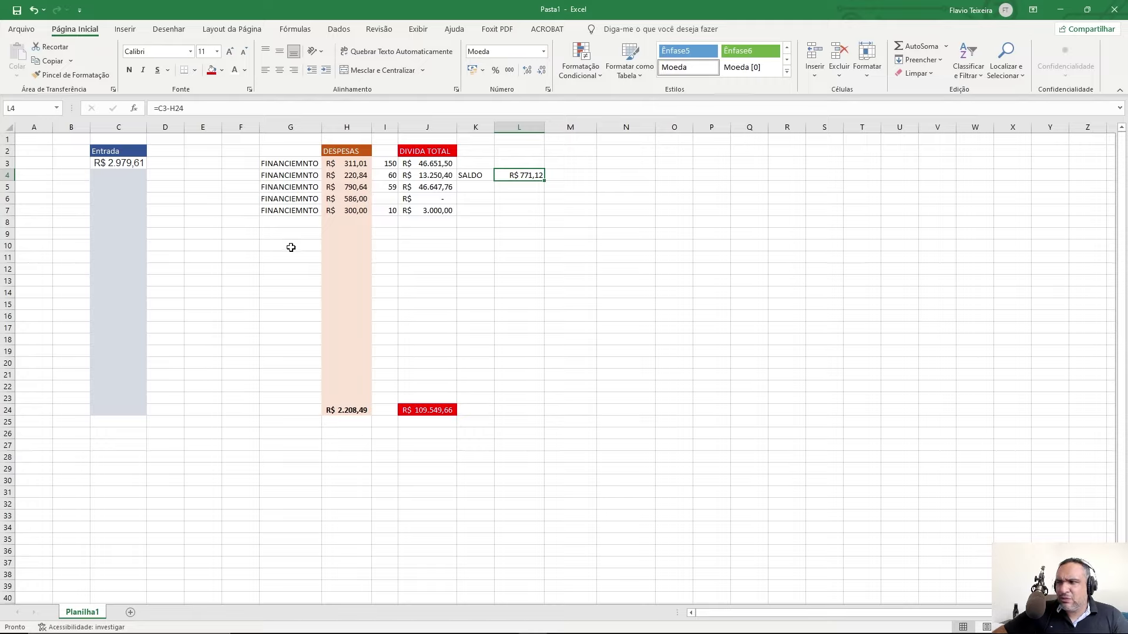
{"action": "left_click", "coordinate": [297, 223]}
{"action": "type", "text": "LAZER"}
{"action": "key", "text": "Tab"}
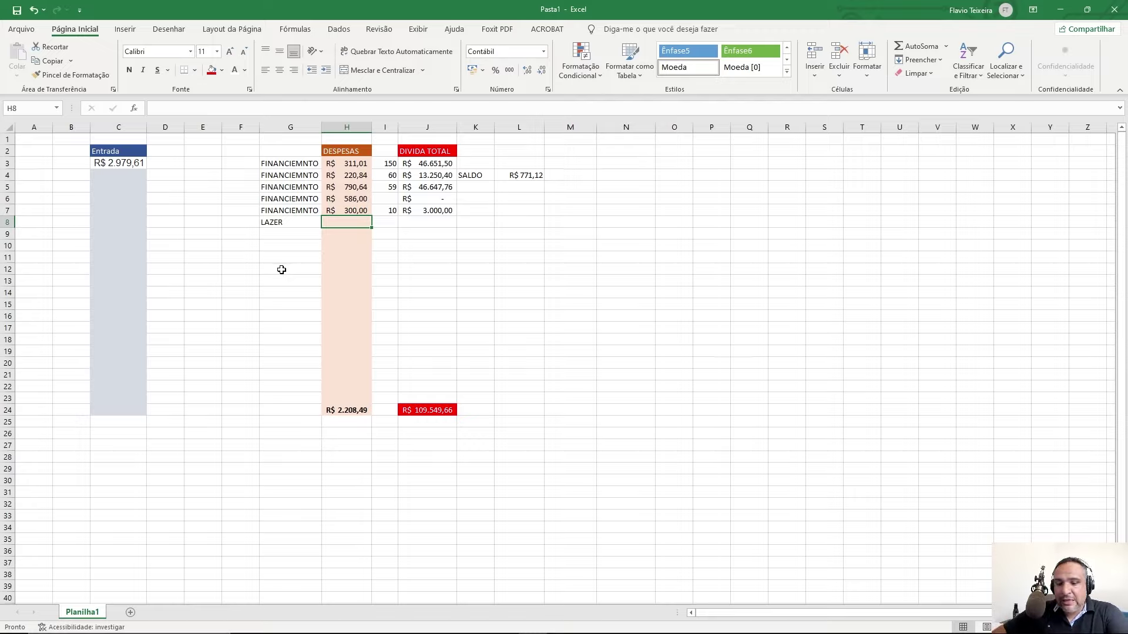
{"action": "type", "text": "200"}
{"action": "key", "text": "Return"}
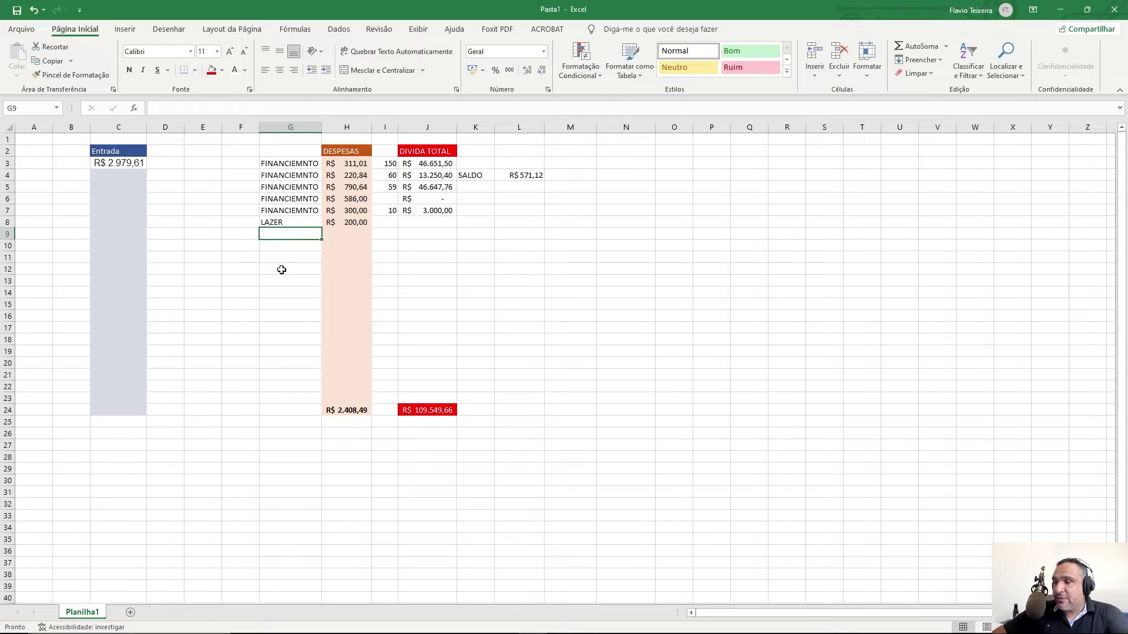
Add a TRANSPORTE expense of 200 in row 9, below LAZER.
{"action": "left_click", "coordinate": [509, 175]}
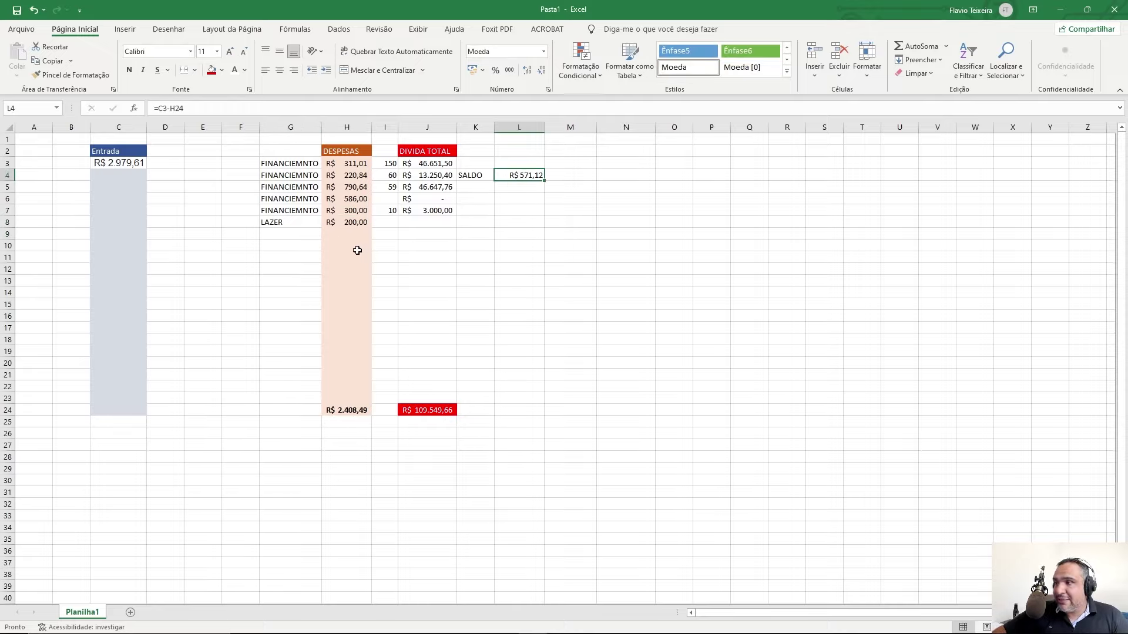
{"action": "left_click", "coordinate": [285, 233]}
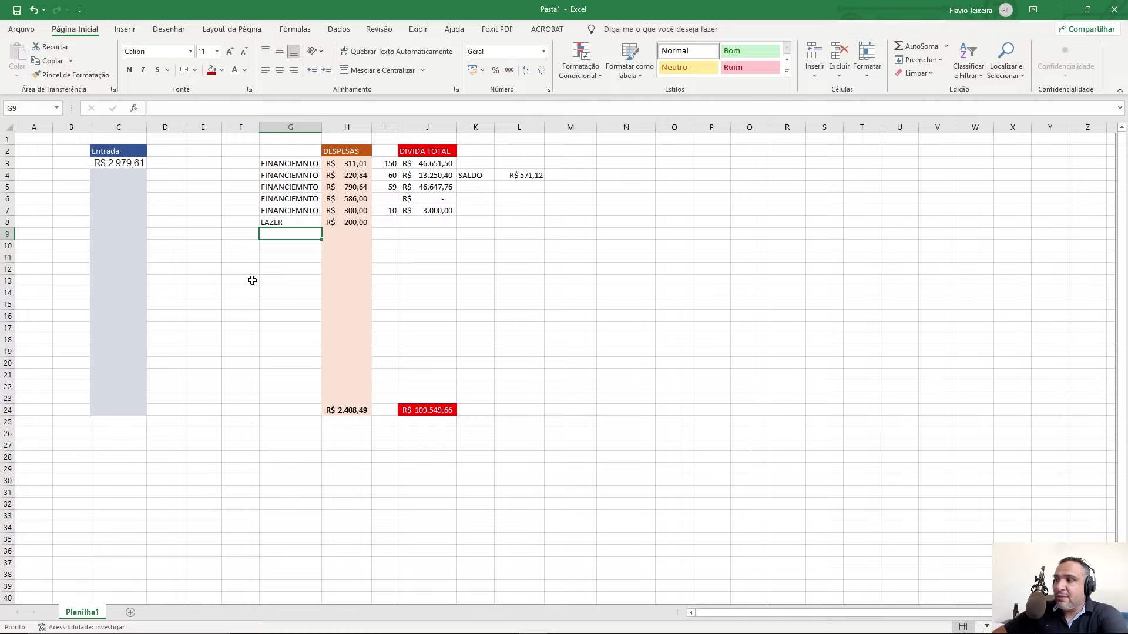
{"action": "type", "text": "FI"}
{"action": "key", "text": "BackSpace"}
{"action": "key", "text": "BackSpace"}
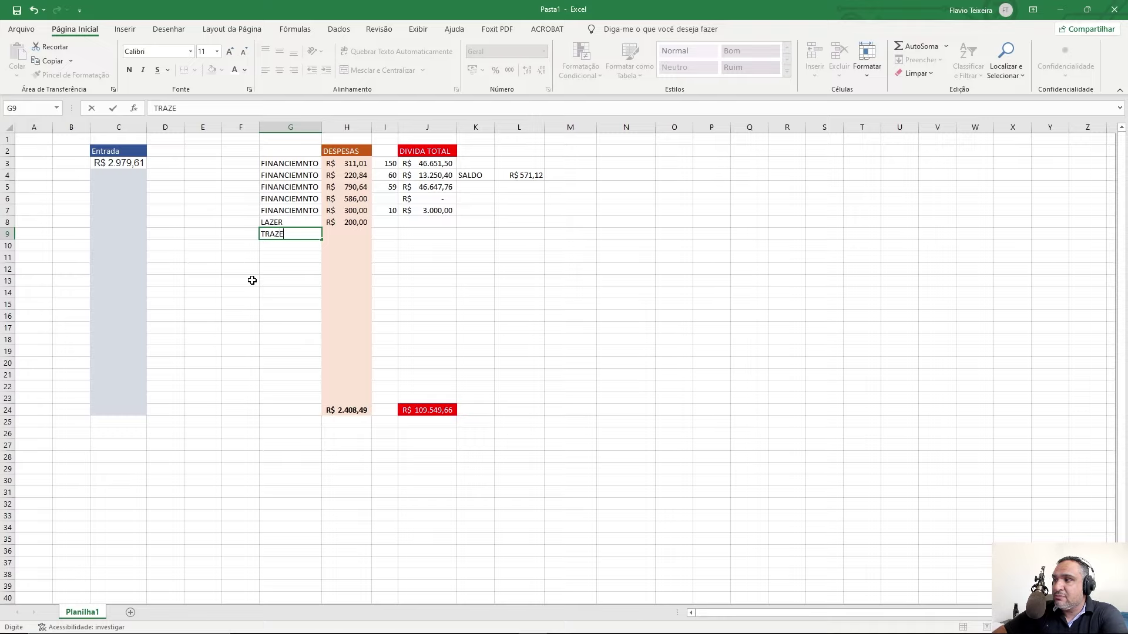
{"action": "type", "text": "TRANSPORTE"}
{"action": "key", "text": "Tab"}
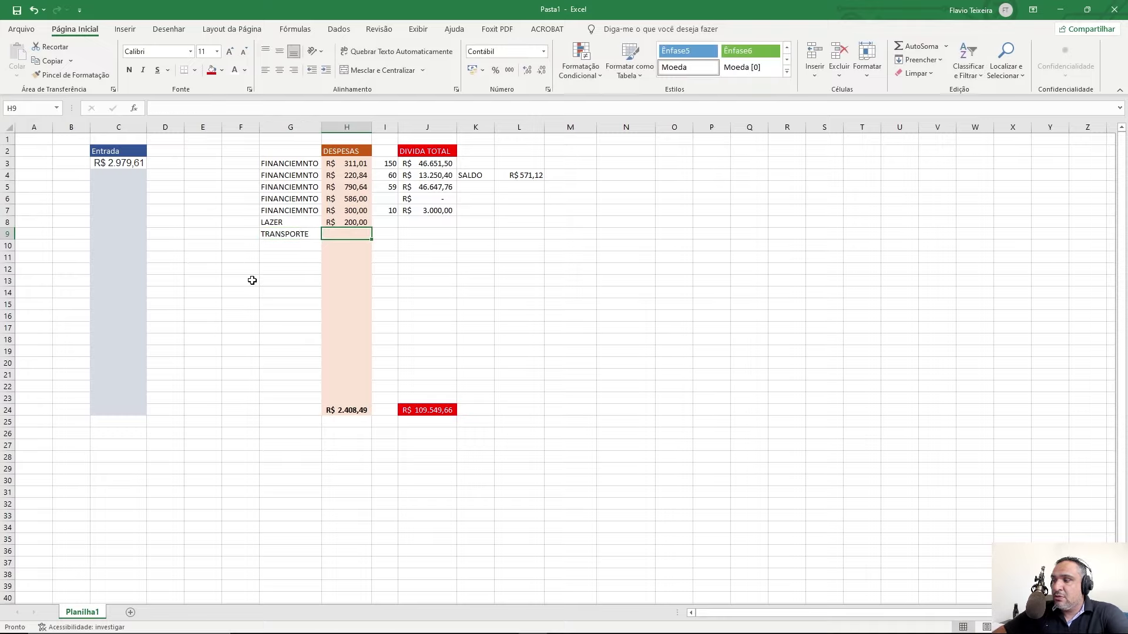
{"action": "type", "text": "200"}
{"action": "key", "text": "Return"}
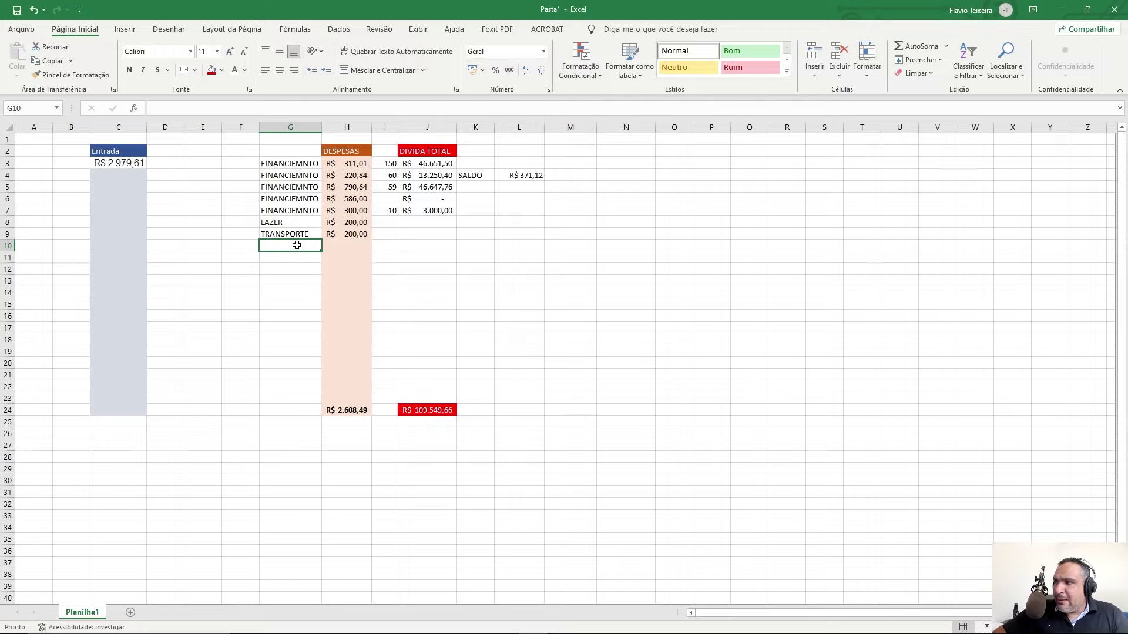
Add an ALIMENTAÇÃO expense of 200 in row 10 and check the balance in L4.
{"action": "left_click_drag", "start_coordinate": [293, 225], "coordinate": [347, 225]}
{"action": "left_click", "coordinate": [346, 225]}
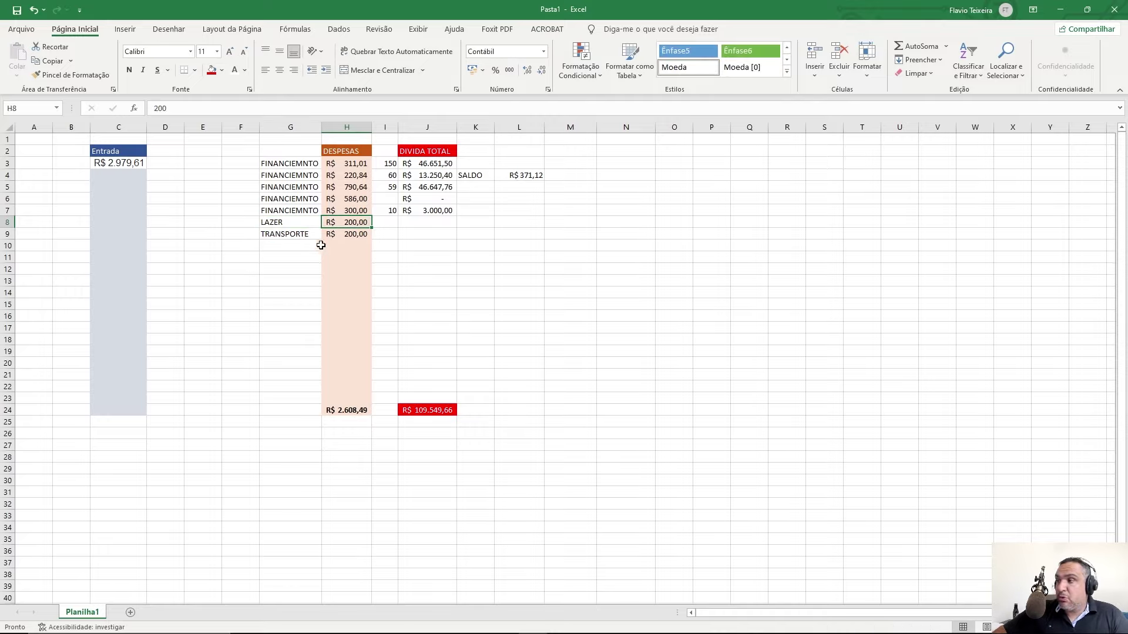
{"action": "left_click", "coordinate": [299, 244]}
{"action": "type", "text": "ALIMENTAÇÃO"}
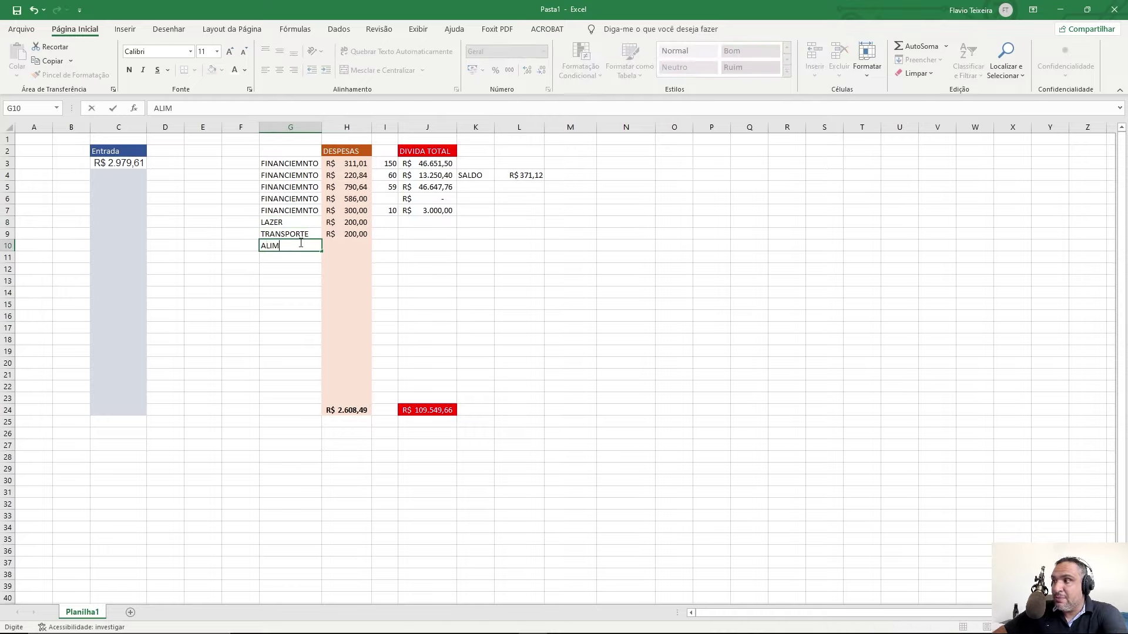
{"action": "key", "text": "Tab"}
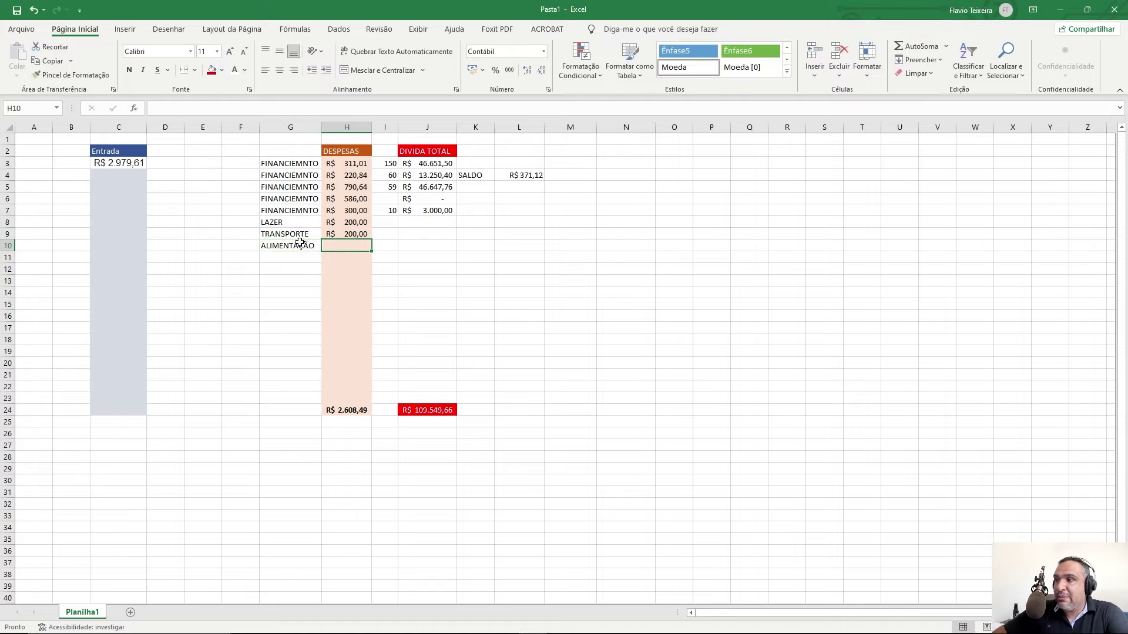
{"action": "type", "text": "200"}
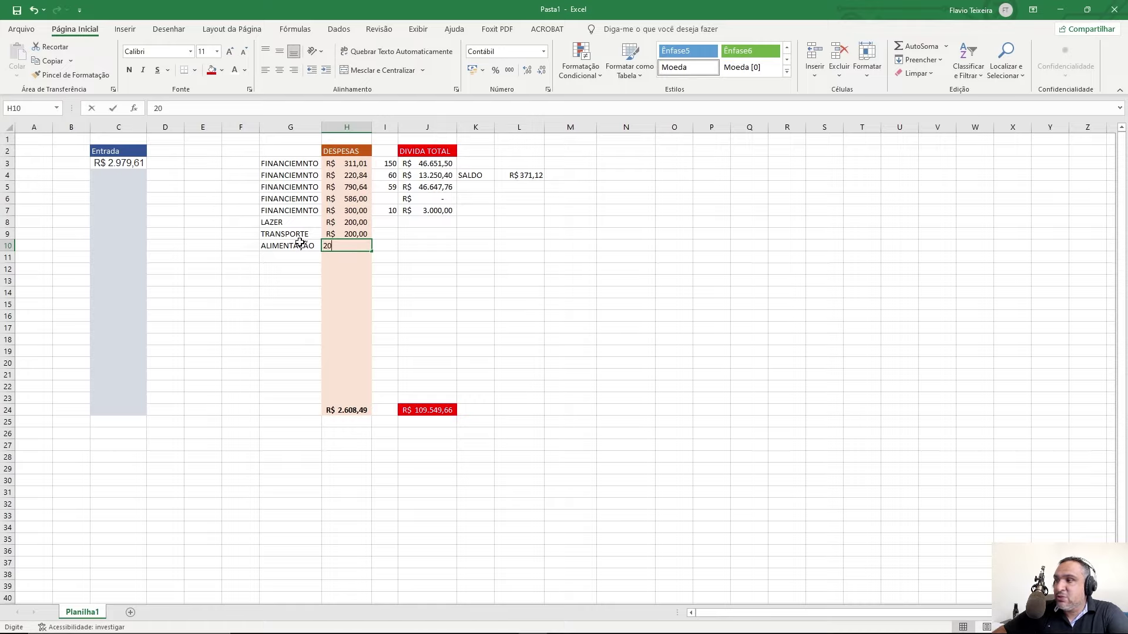
{"action": "key", "text": "Return"}
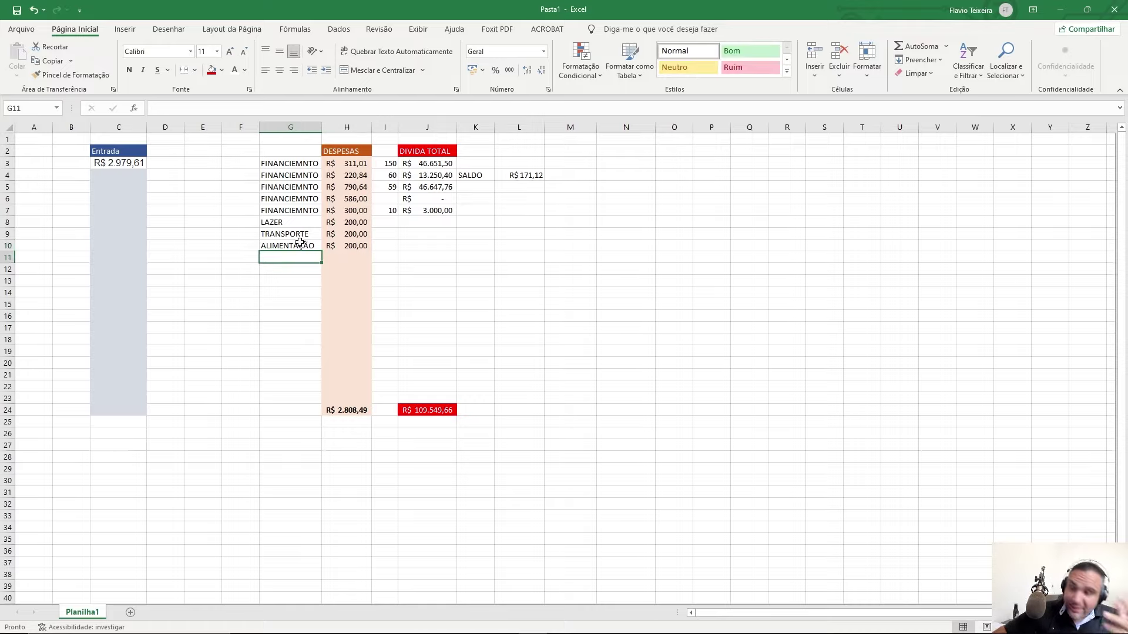
{"action": "left_click", "coordinate": [526, 177]}
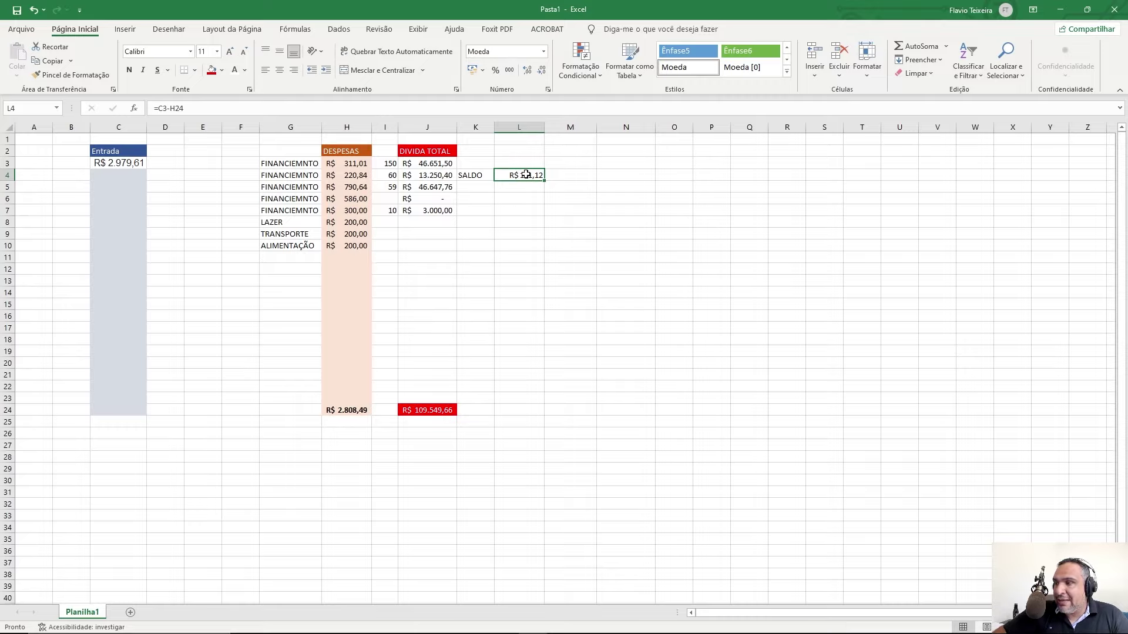
Colour the text of the financing labels and amounts in G3:H7 standard red.
{"action": "left_click_drag", "start_coordinate": [353, 166], "coordinate": [353, 211]}
{"action": "left_click", "coordinate": [288, 198]}
{"action": "left_click_drag", "start_coordinate": [288, 163], "coordinate": [343, 209]}
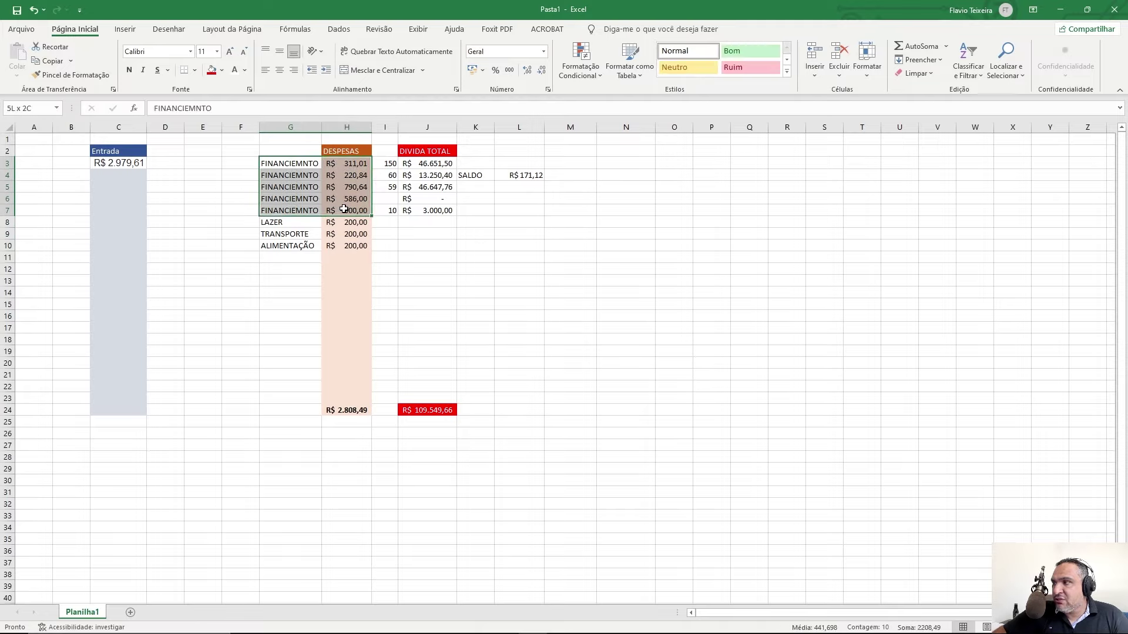
{"action": "left_click", "coordinate": [245, 70]}
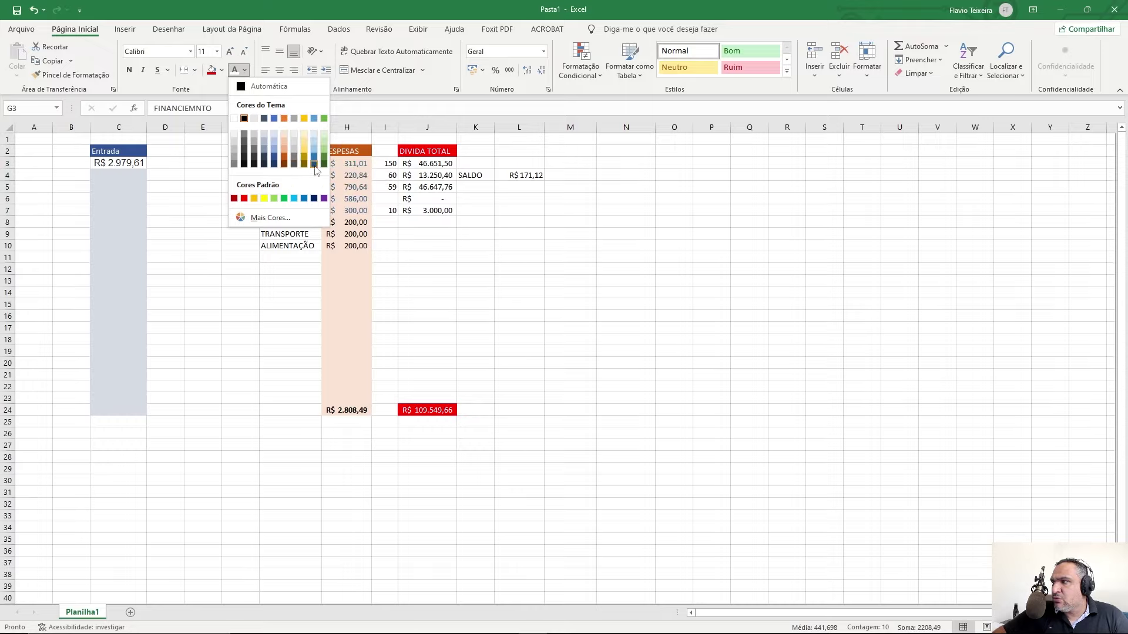
{"action": "left_click", "coordinate": [244, 199]}
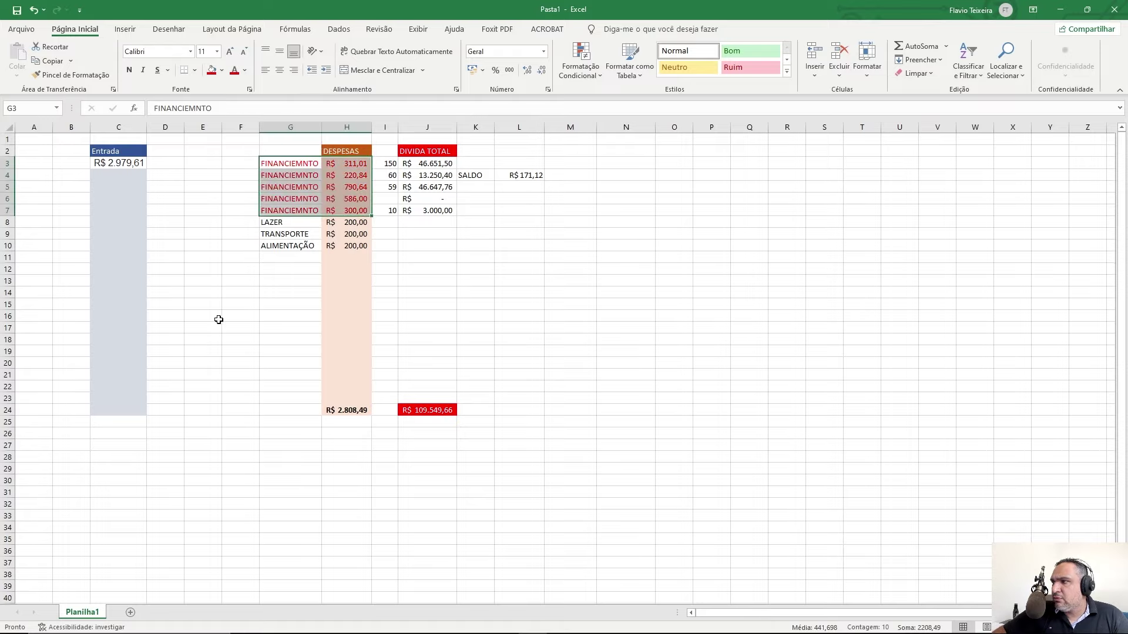
{"action": "left_click", "coordinate": [217, 319]}
Review the balance in L4, the financing and living expenses in H3:H10, and the total debt in J24.
{"action": "left_click", "coordinate": [339, 211]}
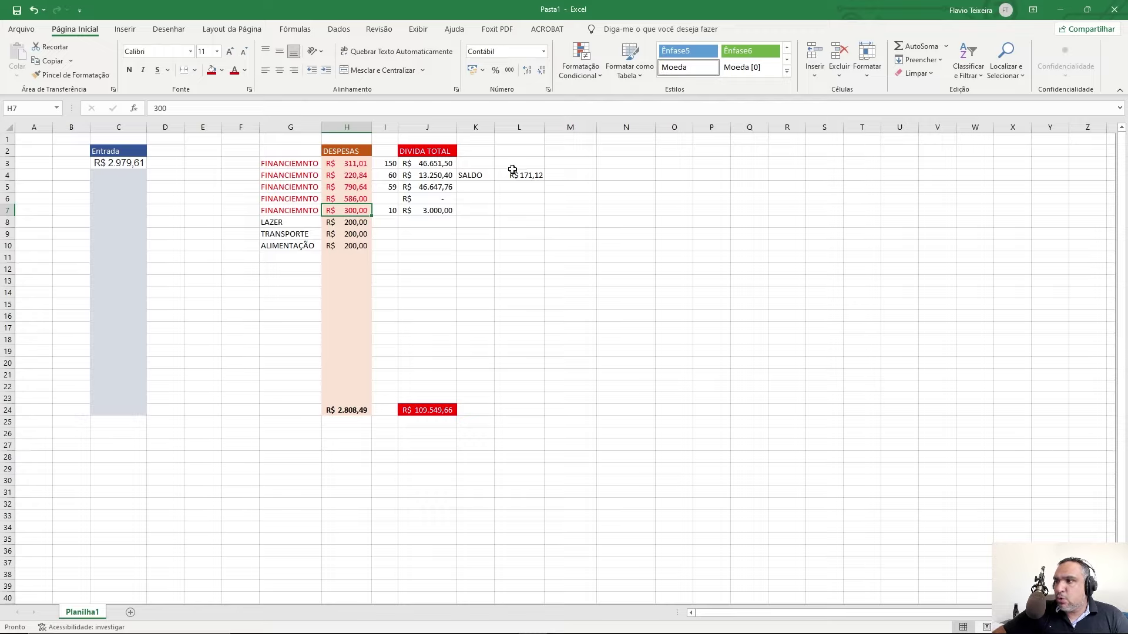
{"action": "left_click", "coordinate": [529, 179]}
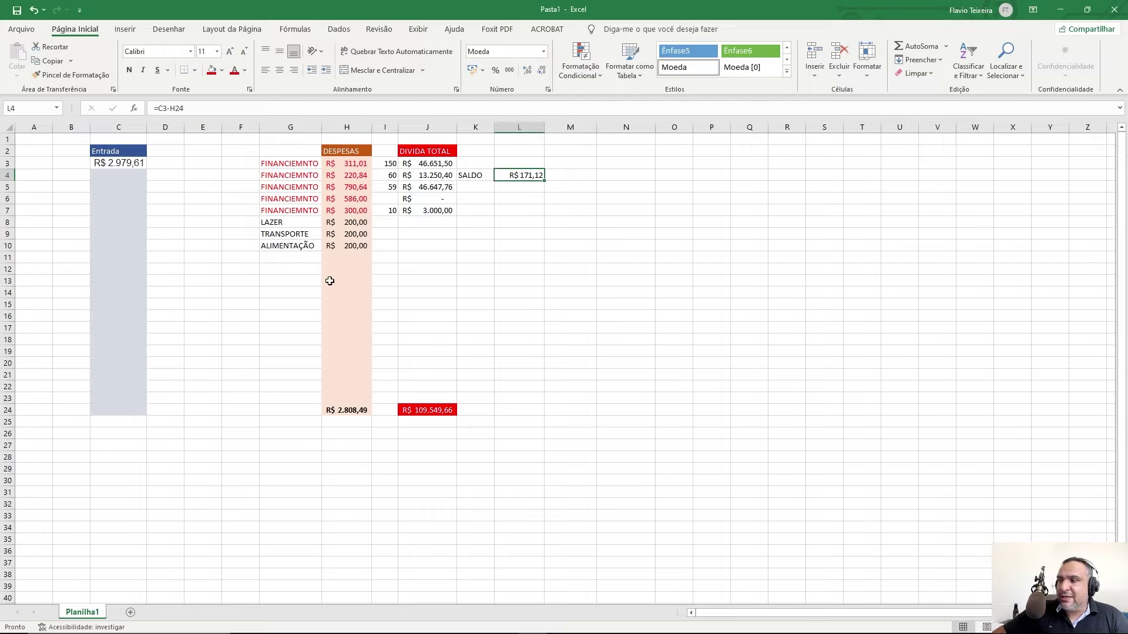
{"action": "left_click", "coordinate": [350, 246]}
{"action": "left_click_drag", "start_coordinate": [349, 246], "coordinate": [348, 225]}
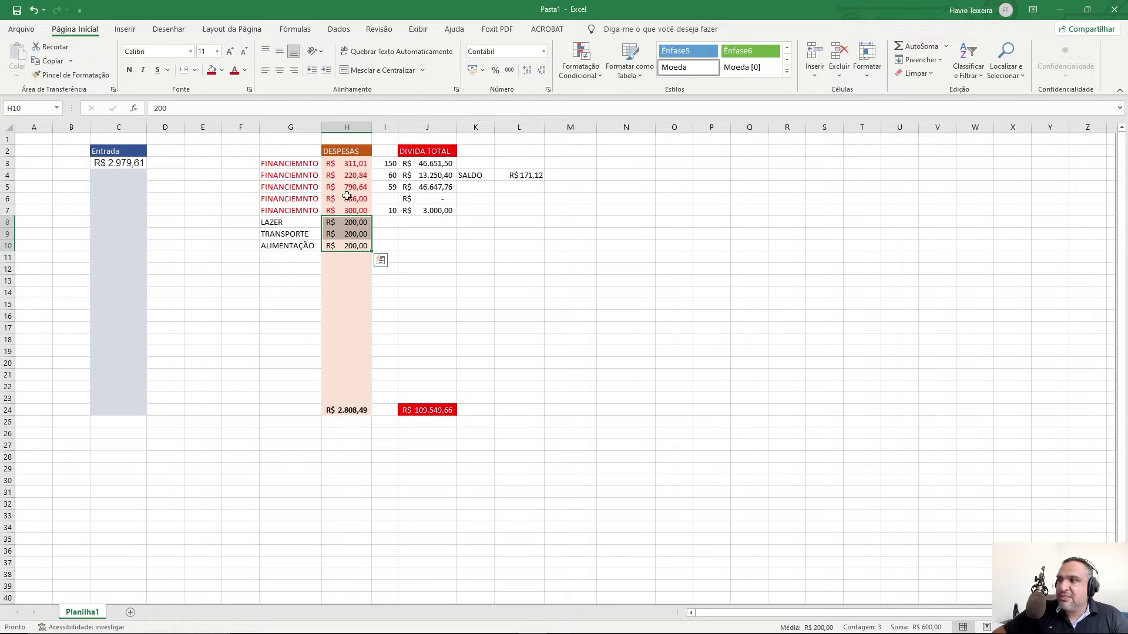
{"action": "left_click", "coordinate": [346, 165]}
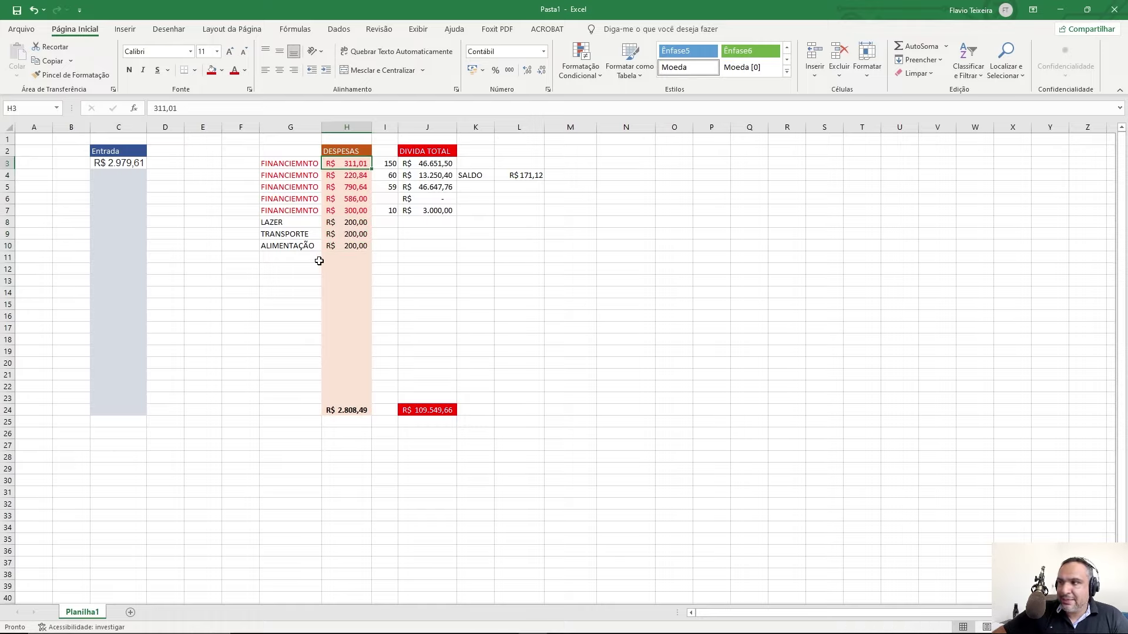
{"action": "left_click", "coordinate": [349, 176]}
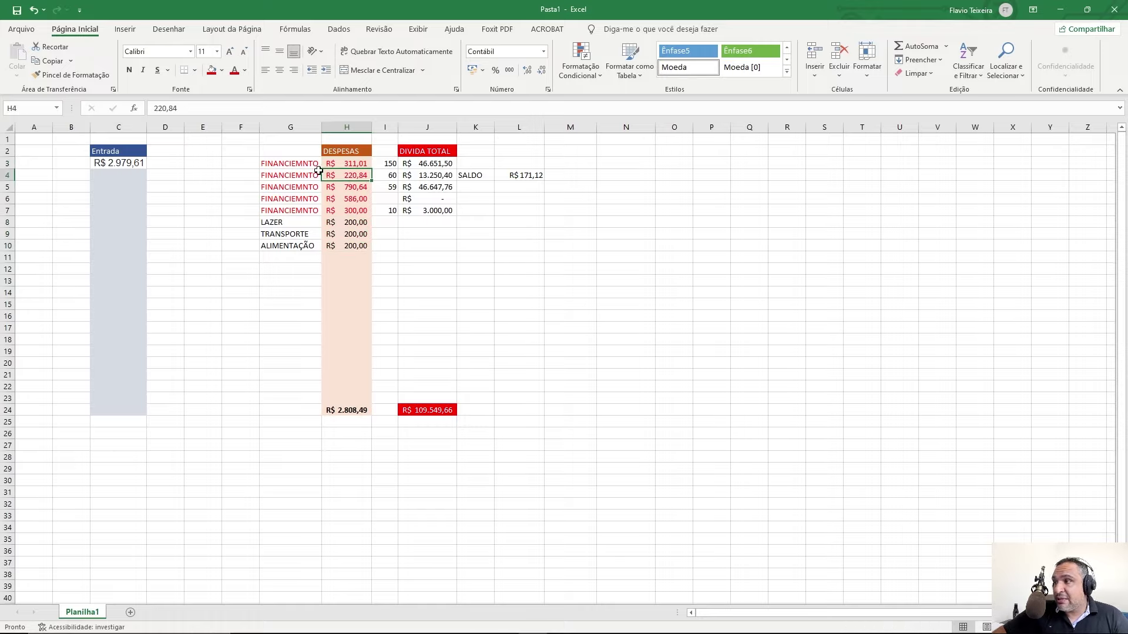
{"action": "left_click", "coordinate": [282, 176]}
{"action": "left_click", "coordinate": [360, 177]}
{"action": "left_click", "coordinate": [356, 246]}
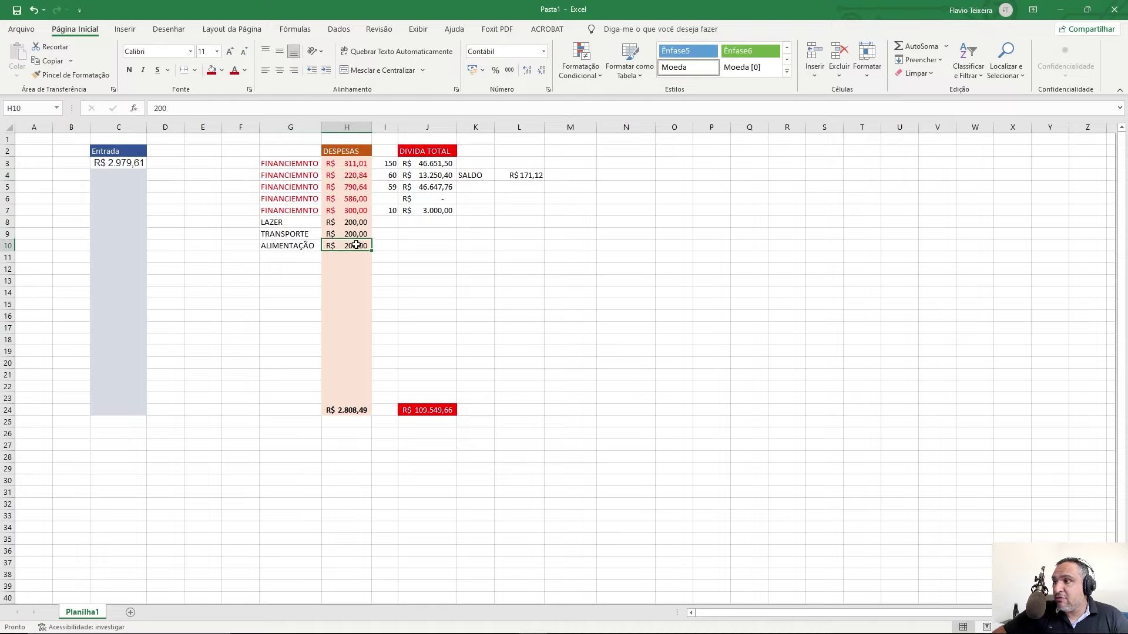
{"action": "left_click_drag", "start_coordinate": [352, 222], "coordinate": [355, 246]}
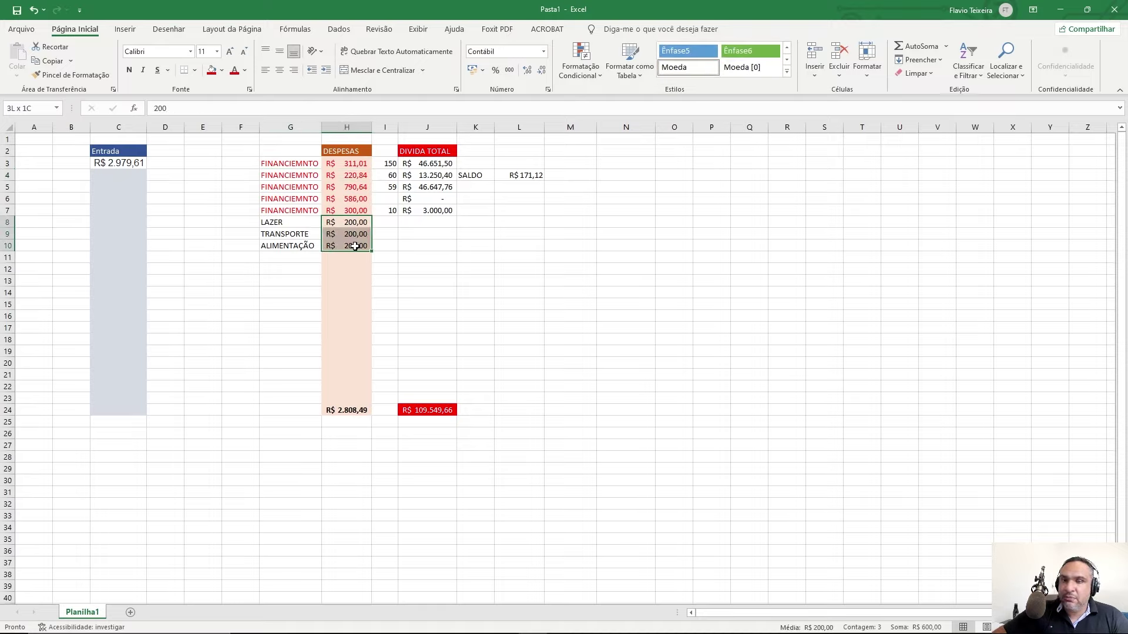
{"action": "left_click", "coordinate": [353, 177]}
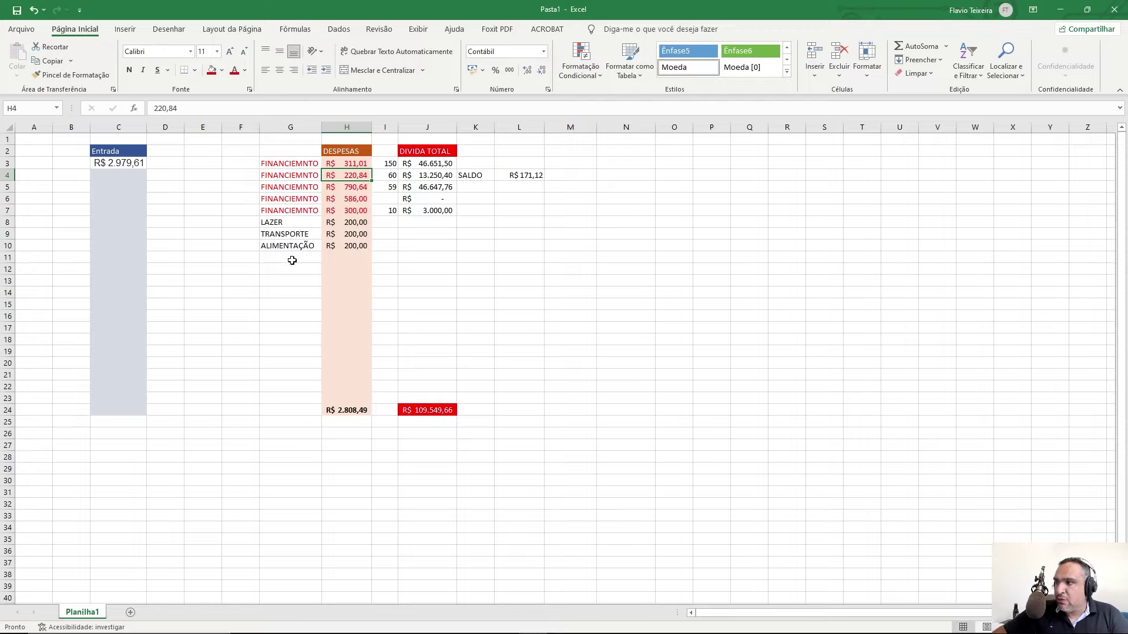
{"action": "mouse_move", "coordinate": [296, 260]}
{"action": "left_mouse_down"}
{"action": "mouse_move", "coordinate": [353, 256]}
{"action": "mouse_move", "coordinate": [312, 261]}
{"action": "left_mouse_up"}
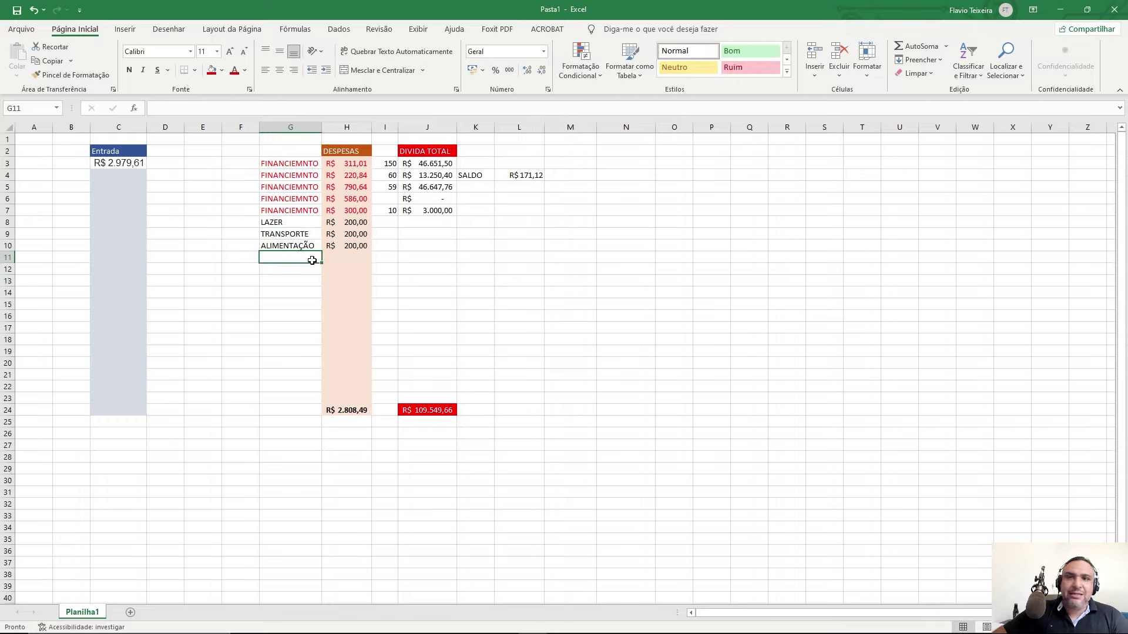
{"action": "left_click", "coordinate": [440, 411]}
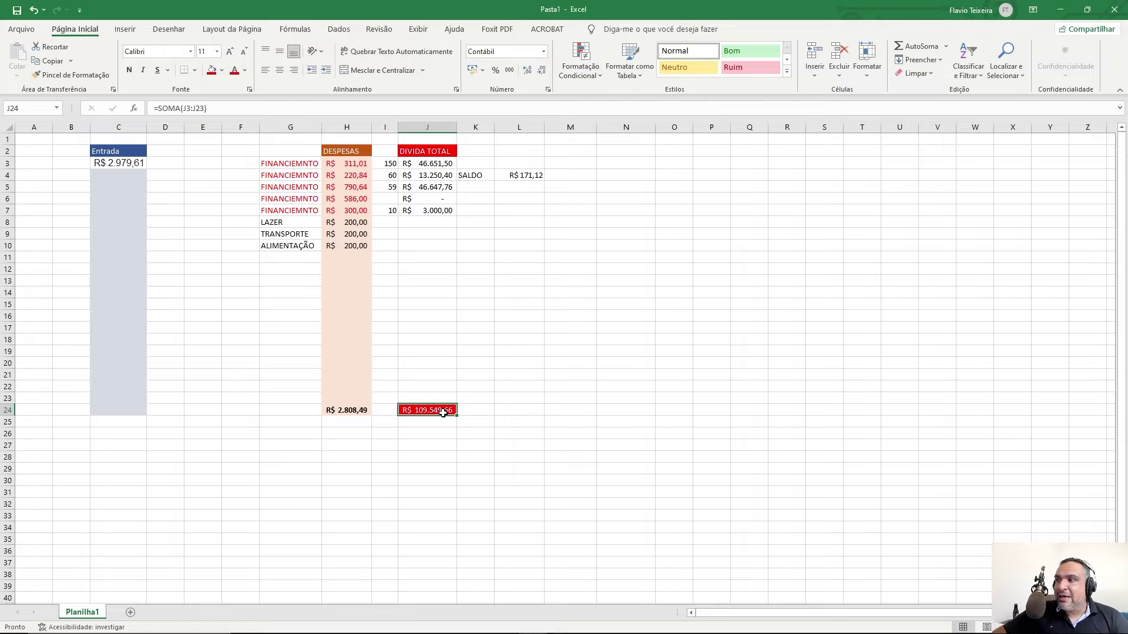
{"action": "left_click_drag", "start_coordinate": [351, 164], "coordinate": [350, 247]}
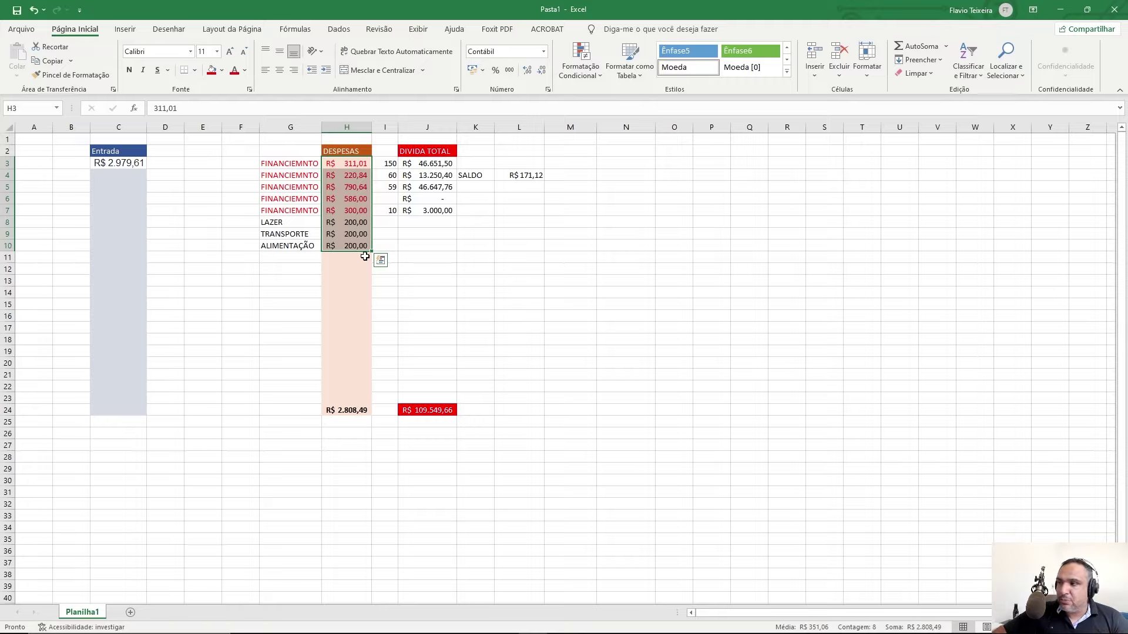
Label row 11 FUNDO DE EMERGENCIA in G11 and fit column G to the text.
{"action": "left_click", "coordinate": [302, 257]}
{"action": "left_click", "coordinate": [529, 174]}
{"action": "left_click", "coordinate": [297, 257]}
{"action": "type", "text": "FUN"}
{"action": "type", "text": "DOM"}
{"action": "type", "text": "DE EMERGENCIA"}
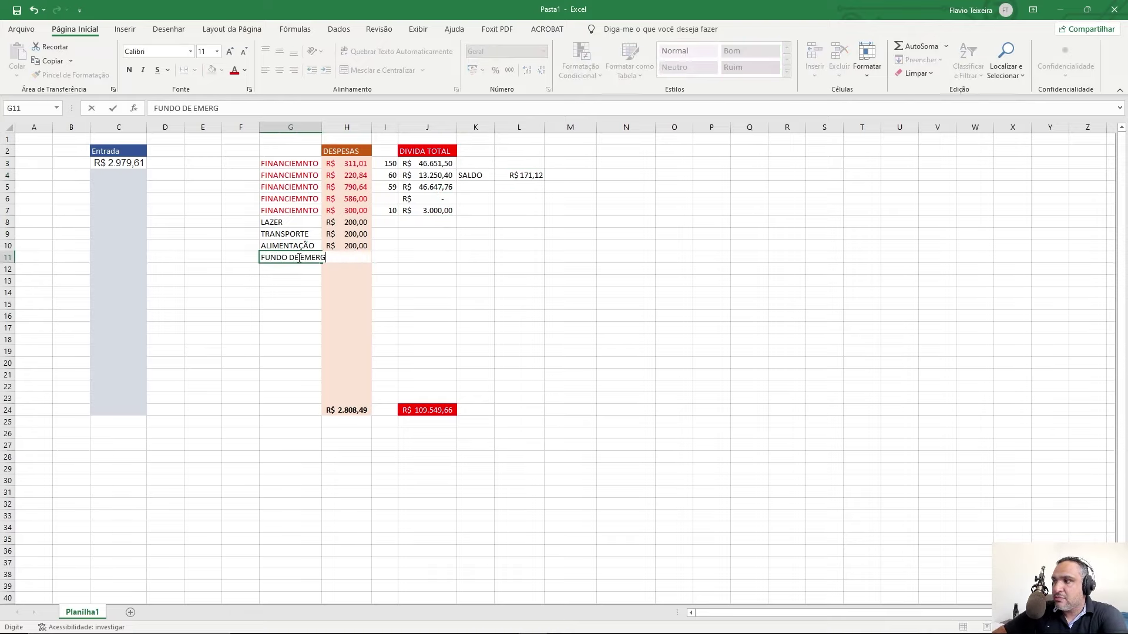
{"action": "key", "text": "Return"}
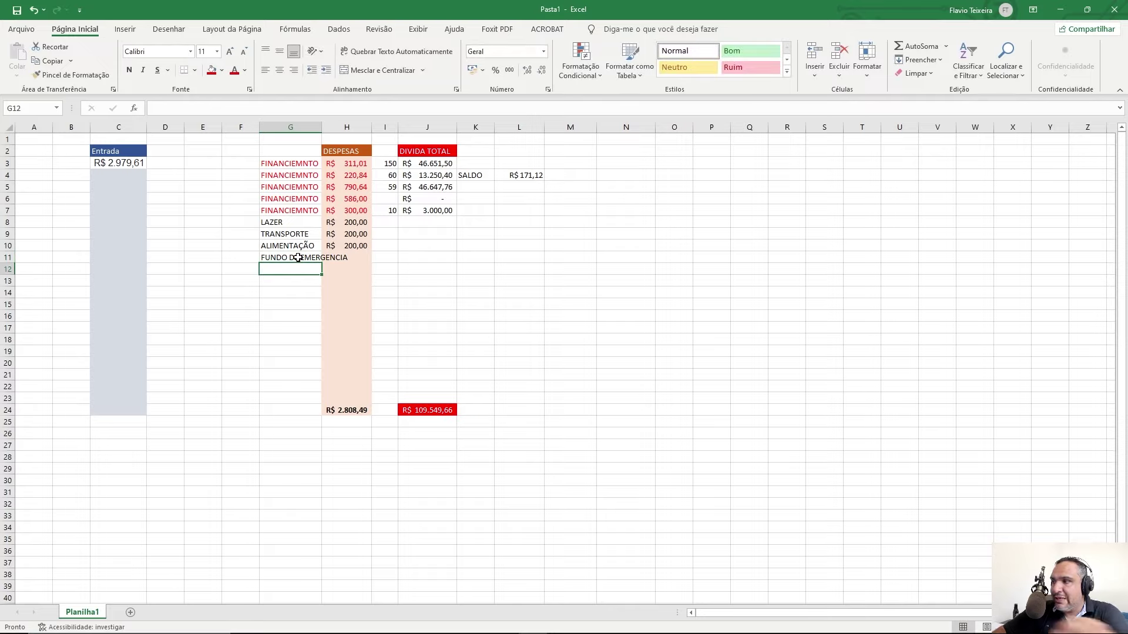
{"action": "double_click", "coordinate": [324, 126]}
Enter 171,12 as the emergency fund amount in H11 and check the balance in L4.
{"action": "left_click", "coordinate": [385, 261]}
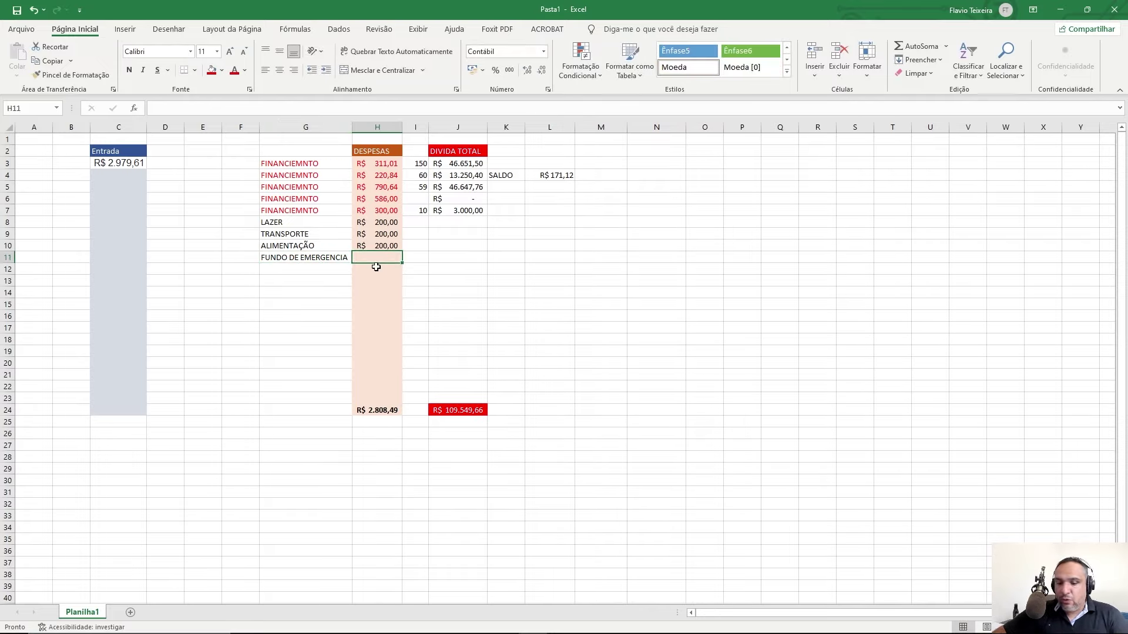
{"action": "type", "text": "171,12"}
{"action": "key", "text": "Return"}
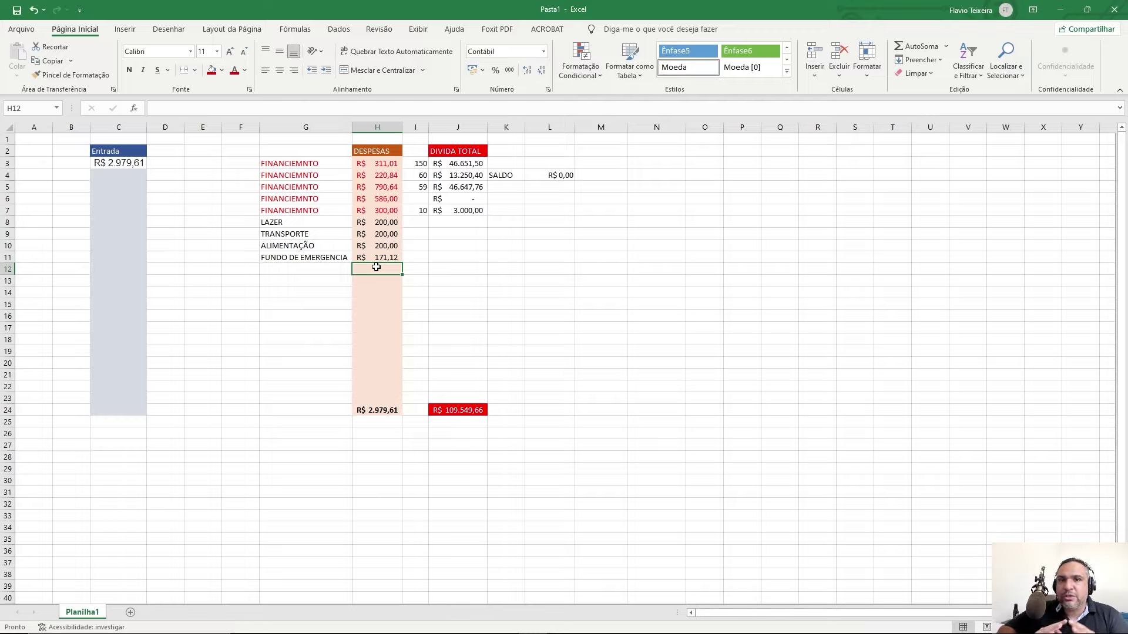
{"action": "left_click", "coordinate": [383, 259]}
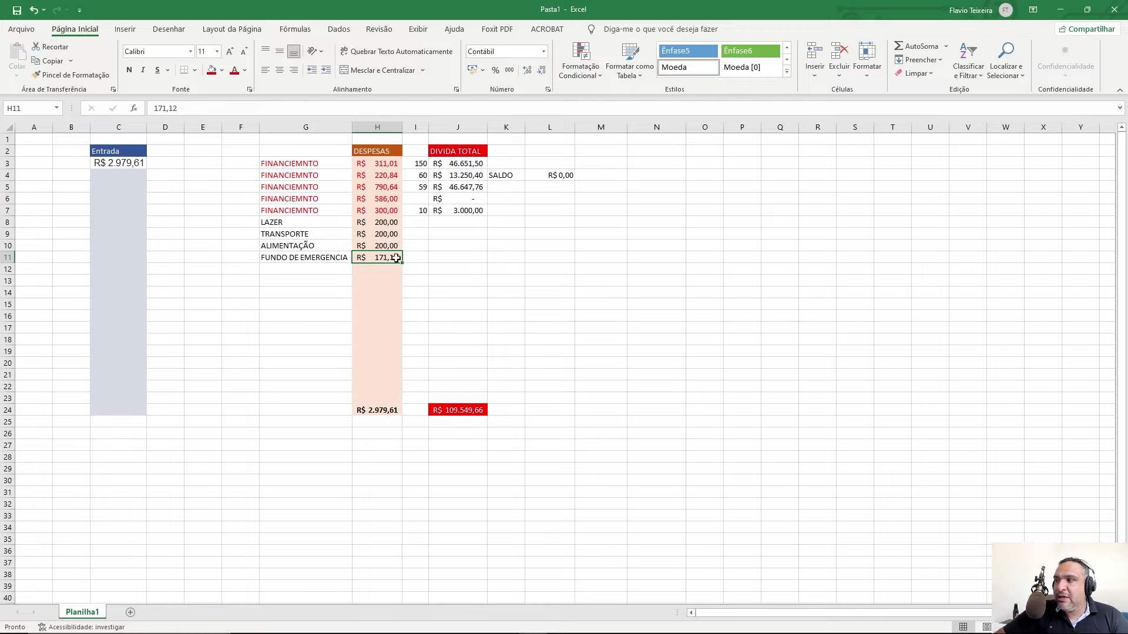
{"action": "left_click", "coordinate": [551, 175]}
{"action": "left_click", "coordinate": [379, 263]}
{"action": "left_click", "coordinate": [548, 177]}
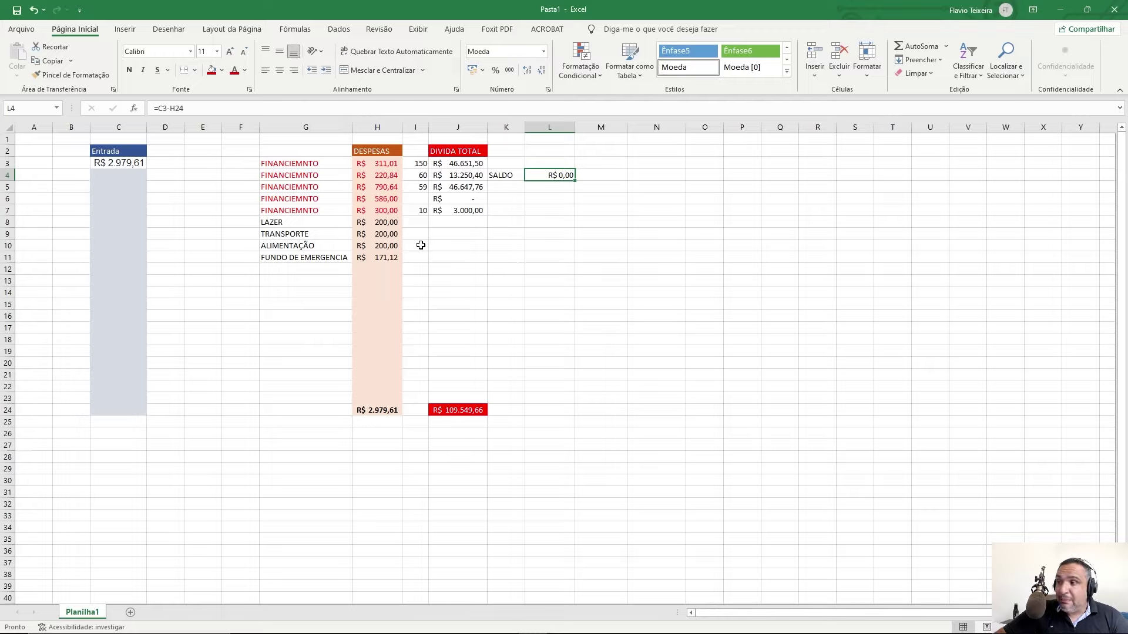
Clear the emergency fund amount and its label from H11 and G11.
{"action": "left_click", "coordinate": [384, 257]}
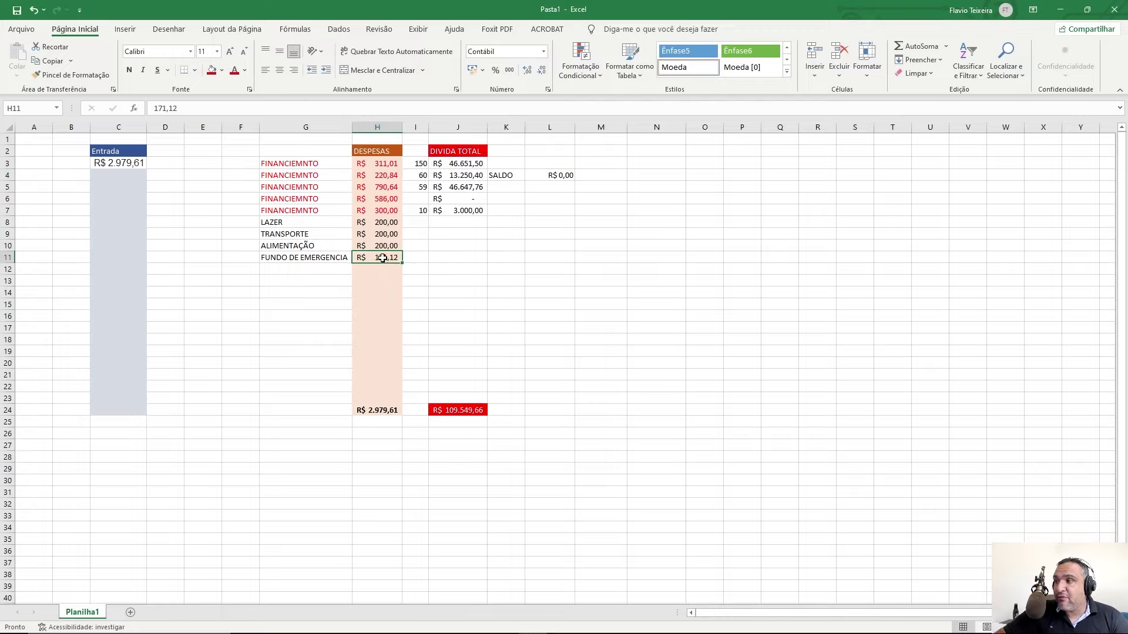
{"action": "key", "text": "Delete"}
{"action": "left_click", "coordinate": [320, 259]}
{"action": "key", "text": "Delete"}
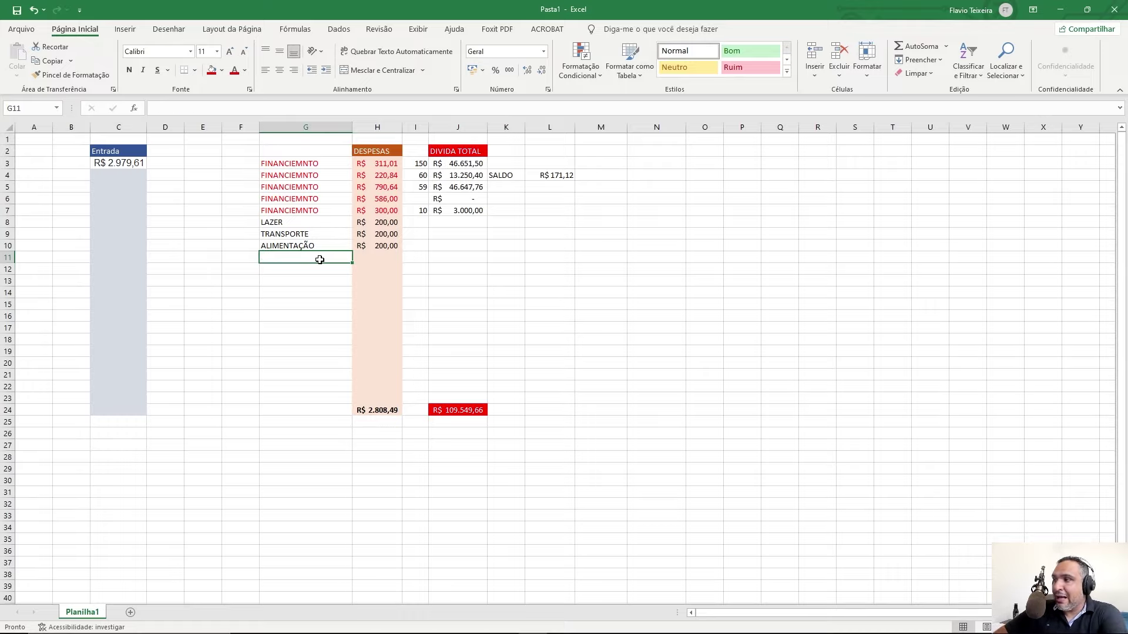
Label G11 PGTO ADICIONAL DIVIDA BB and fit column G to the text.
{"action": "type", "text": "PGT"}
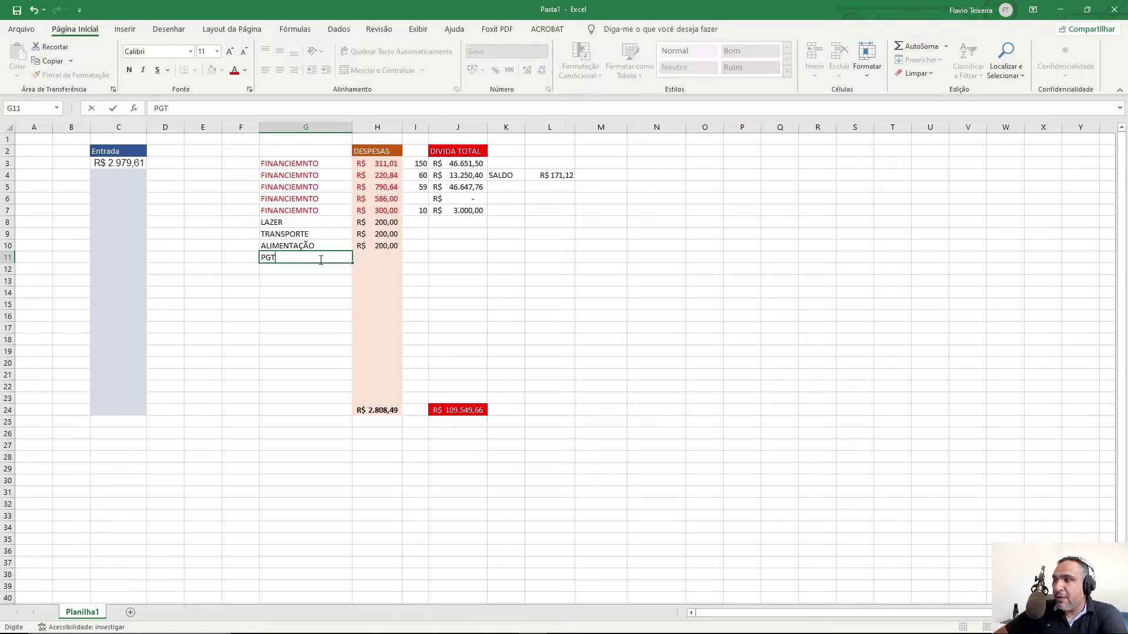
{"action": "type", "text": "O ADICIONAL DIVIDA BB"}
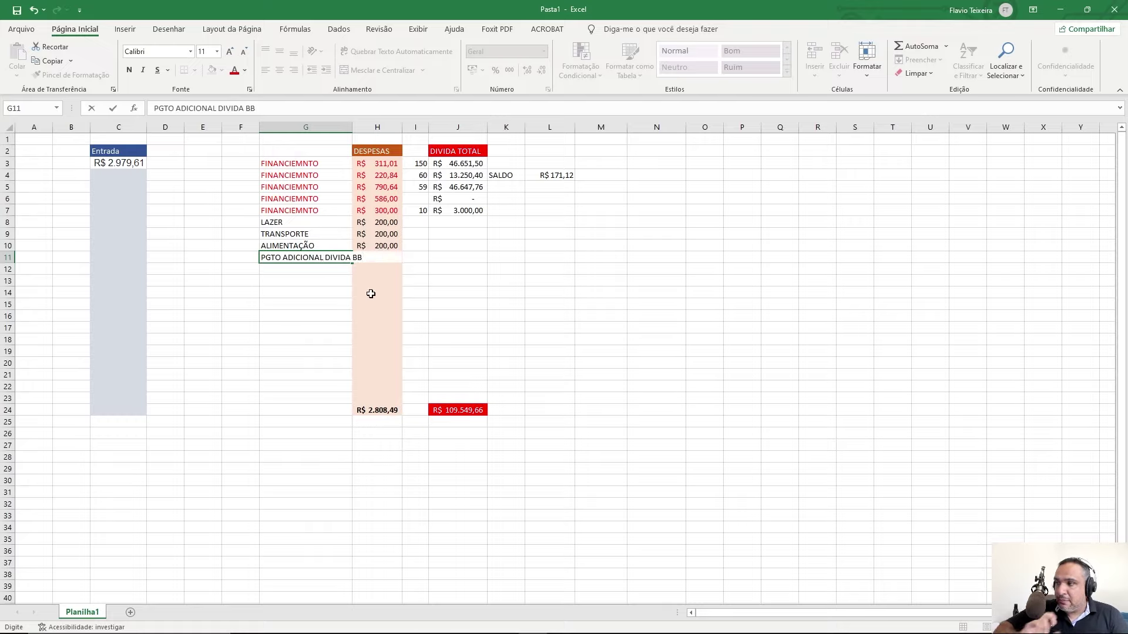
{"action": "left_click", "coordinate": [373, 303]}
{"action": "double_click", "coordinate": [352, 127]}
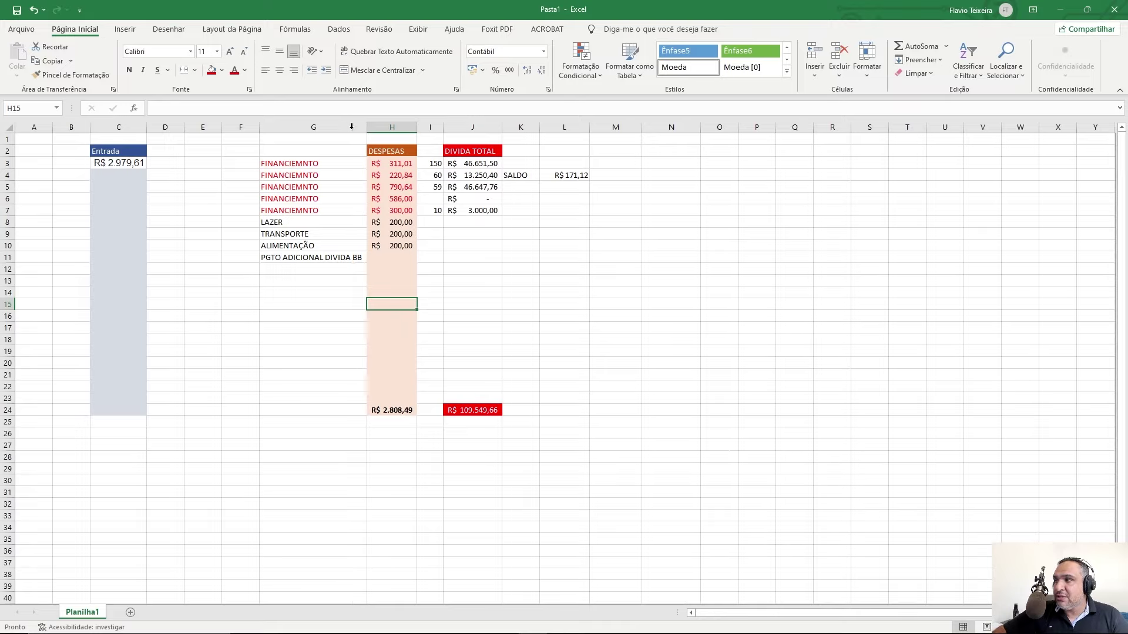
Extend the financing label in G4 to FINANCIEMNTO DIVIDA BB.
{"action": "double_click", "coordinate": [313, 176]}
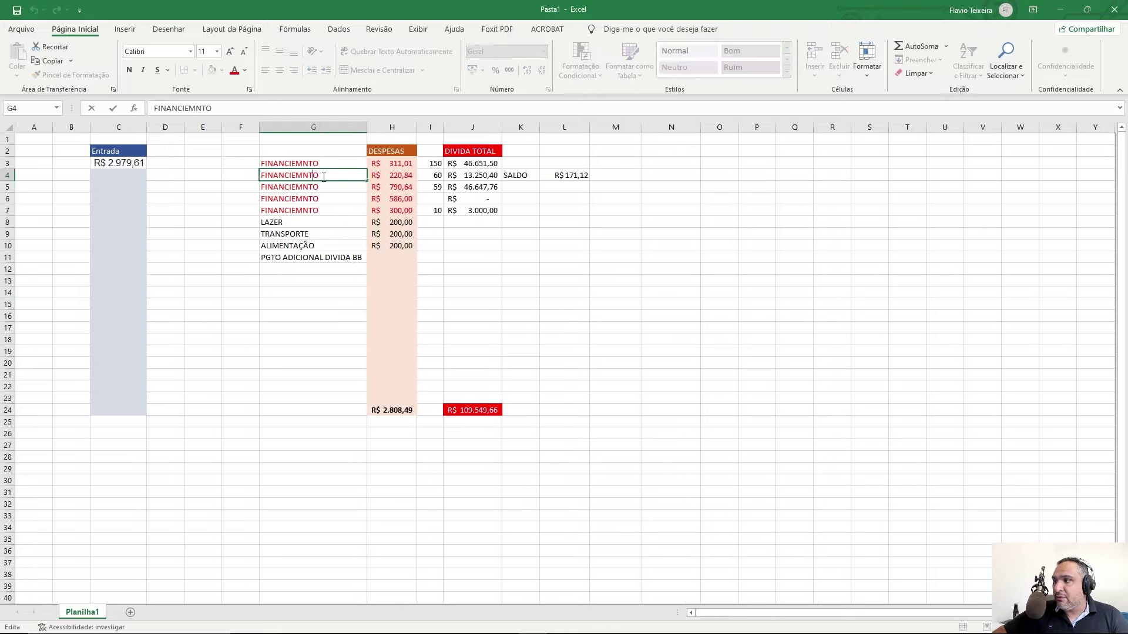
{"action": "left_click", "coordinate": [323, 177]}
{"action": "type", "text": "DIVIDA BB"}
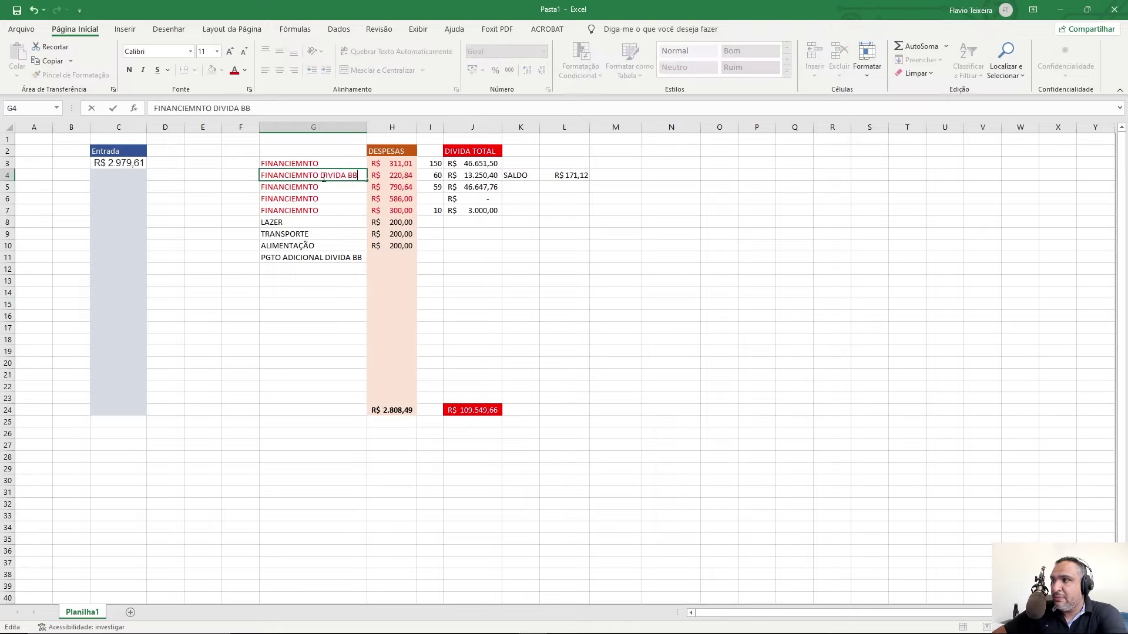
{"action": "key", "text": "Return"}
Compare the balance in L4 with the instalment in H4 and set the LAZER expense in H8 to 180.
{"action": "left_click", "coordinate": [346, 262]}
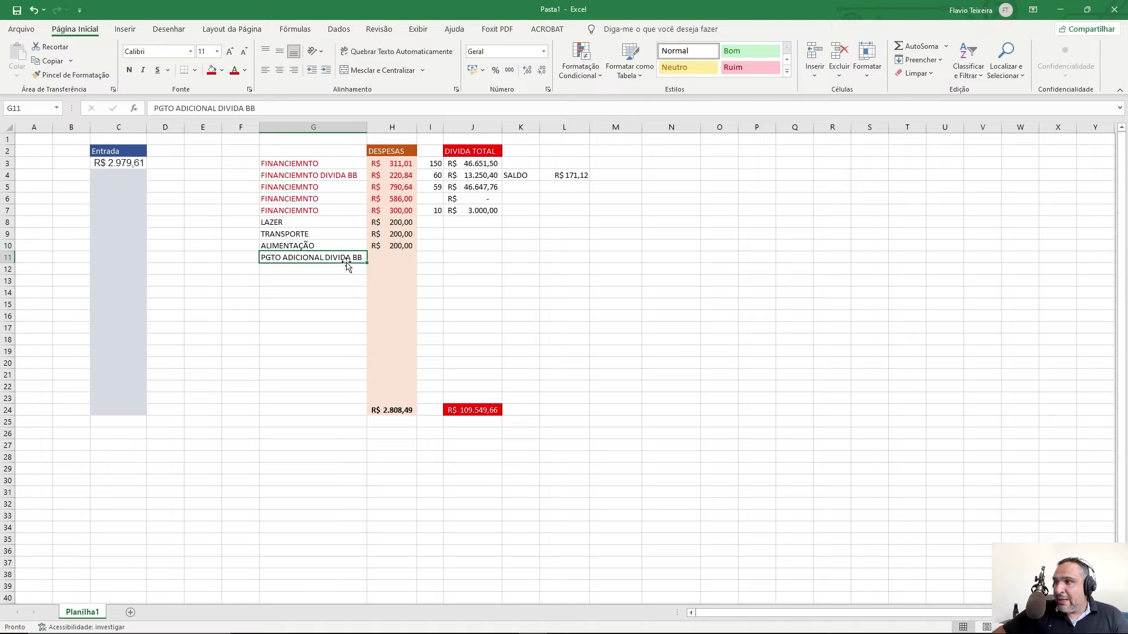
{"action": "left_click", "coordinate": [571, 175]}
{"action": "left_click", "coordinate": [392, 176]}
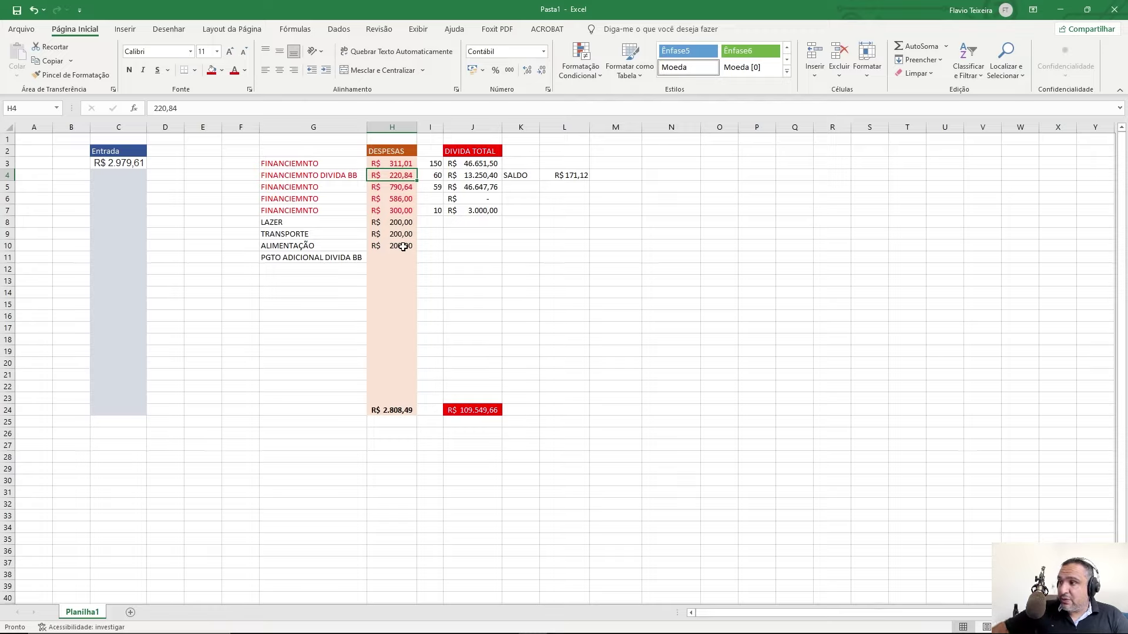
{"action": "left_click", "coordinate": [397, 224]}
{"action": "type", "text": "180"}
{"action": "key", "text": "Return"}
{"action": "key", "text": "Return"}
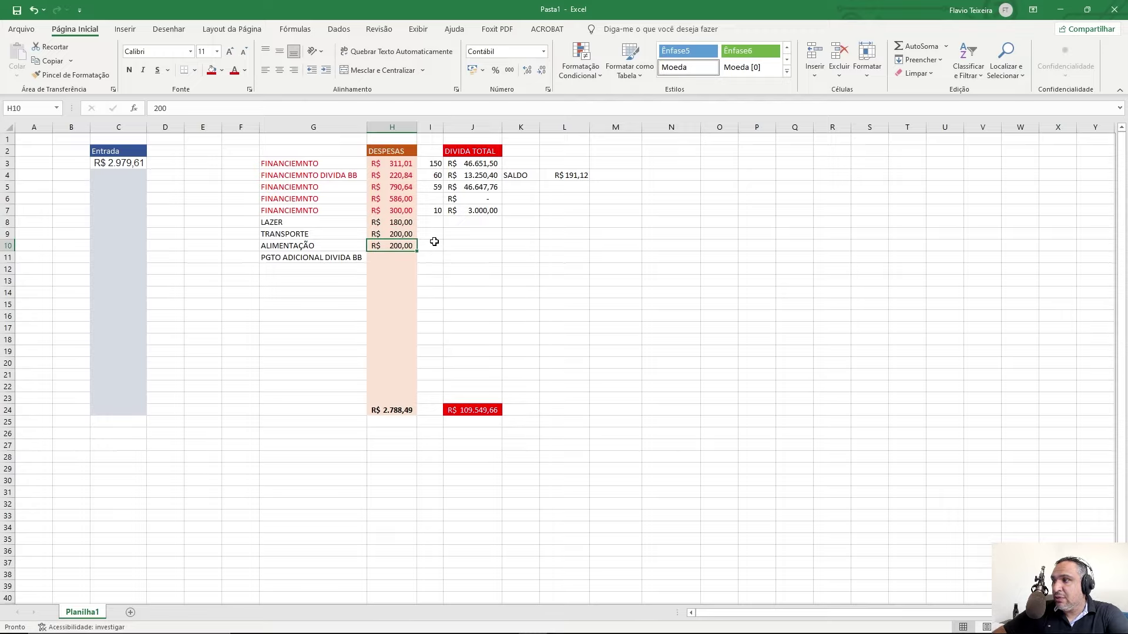
Set the ALIMENTAÇÃO expense in H10 first to 190 and finally to 170.
{"action": "type", "text": "190"}
{"action": "key", "text": "Return"}
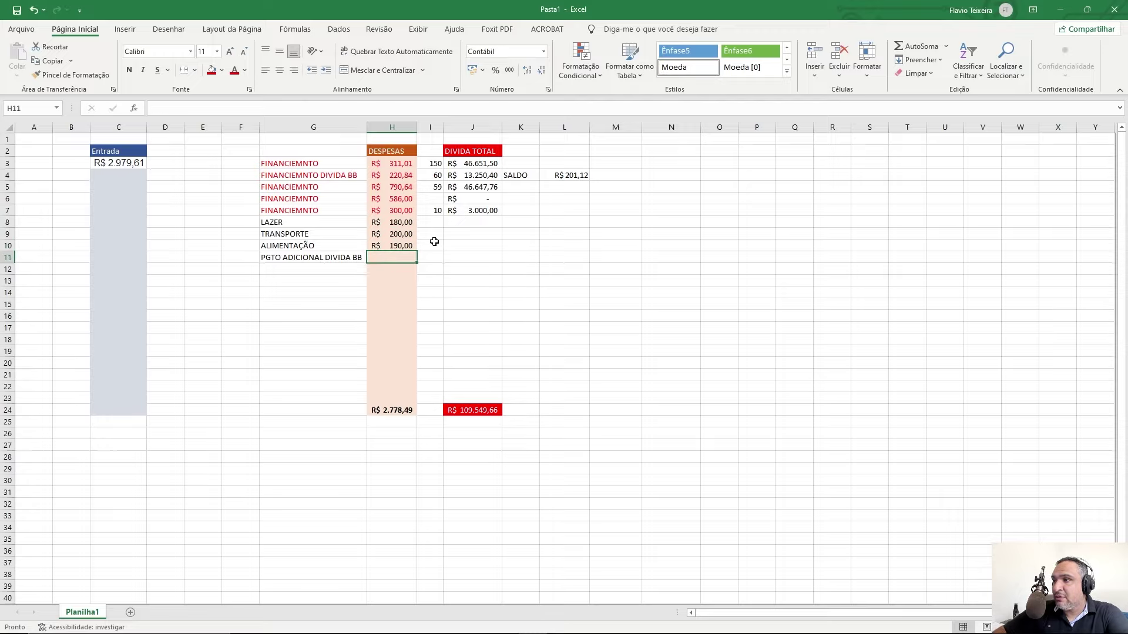
{"action": "key", "text": "Up"}
{"action": "key", "text": "Up"}
{"action": "key", "text": "Up"}
{"action": "key", "text": "Down"}
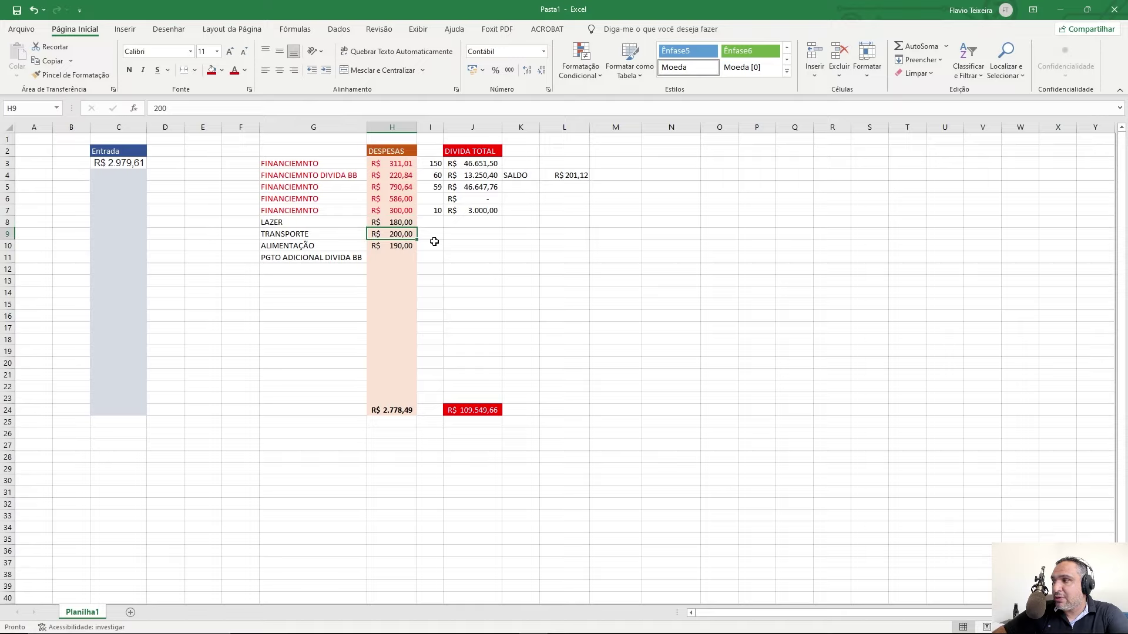
{"action": "key", "text": "Down"}
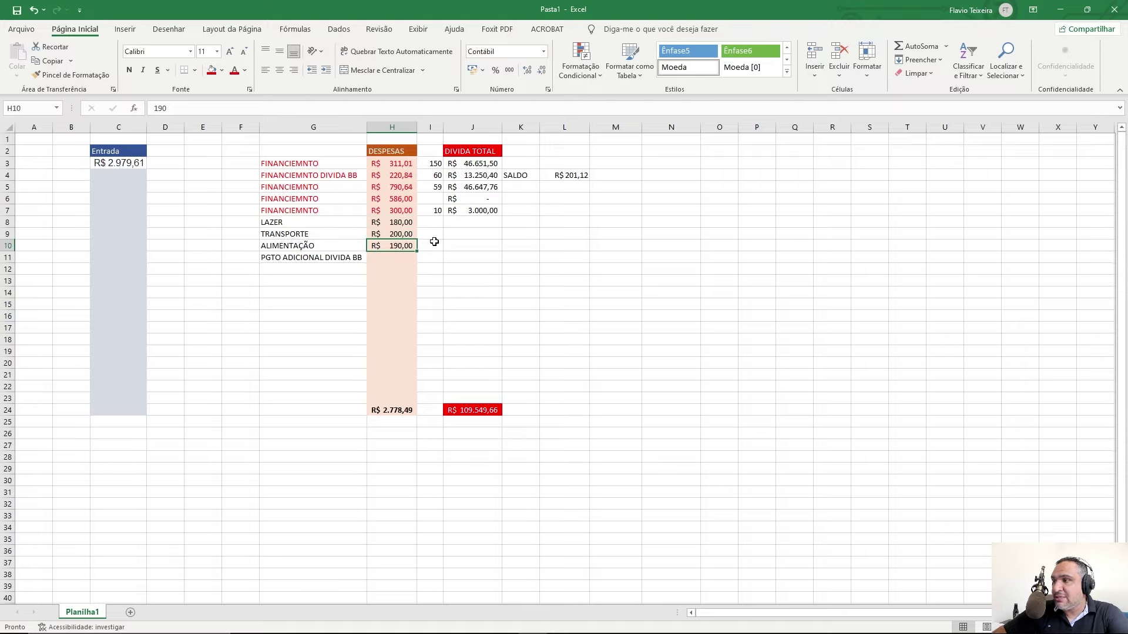
{"action": "type", "text": "170"}
{"action": "key", "text": "Return"}
Enter 220,84 in H11 as the additional DIVIDA BB payment.
{"action": "key", "text": "Up"}
{"action": "key", "text": "Down"}
{"action": "type", "text": "221,"}
{"action": "key", "text": "BackSpace"}
{"action": "key", "text": "BackSpace"}
{"action": "key", "text": "BackSpace"}
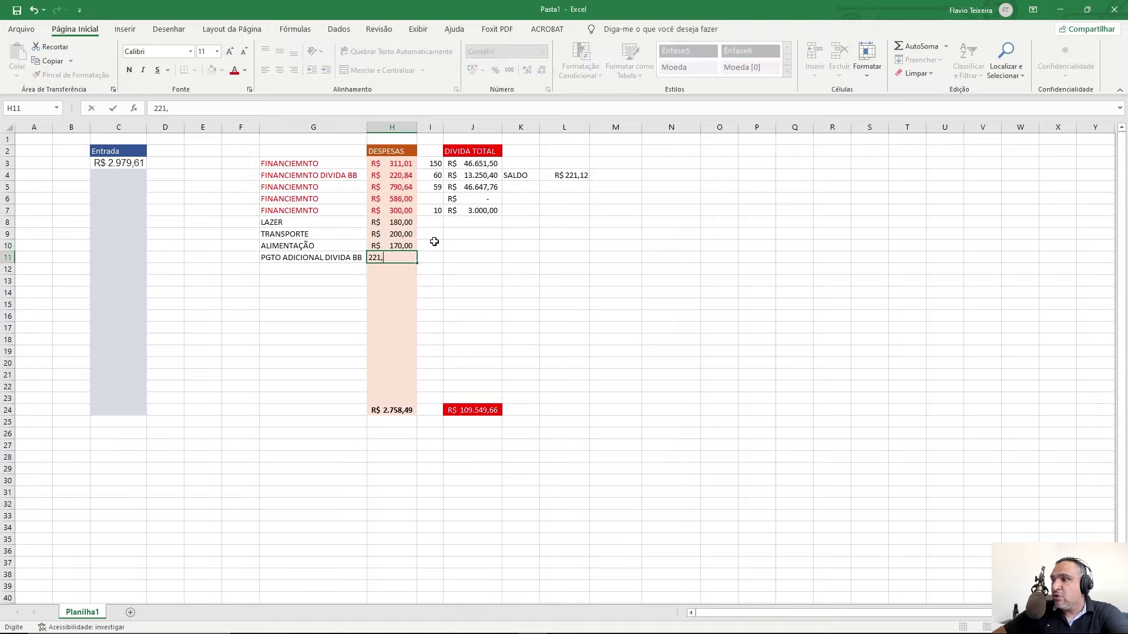
{"action": "type", "text": "20,84"}
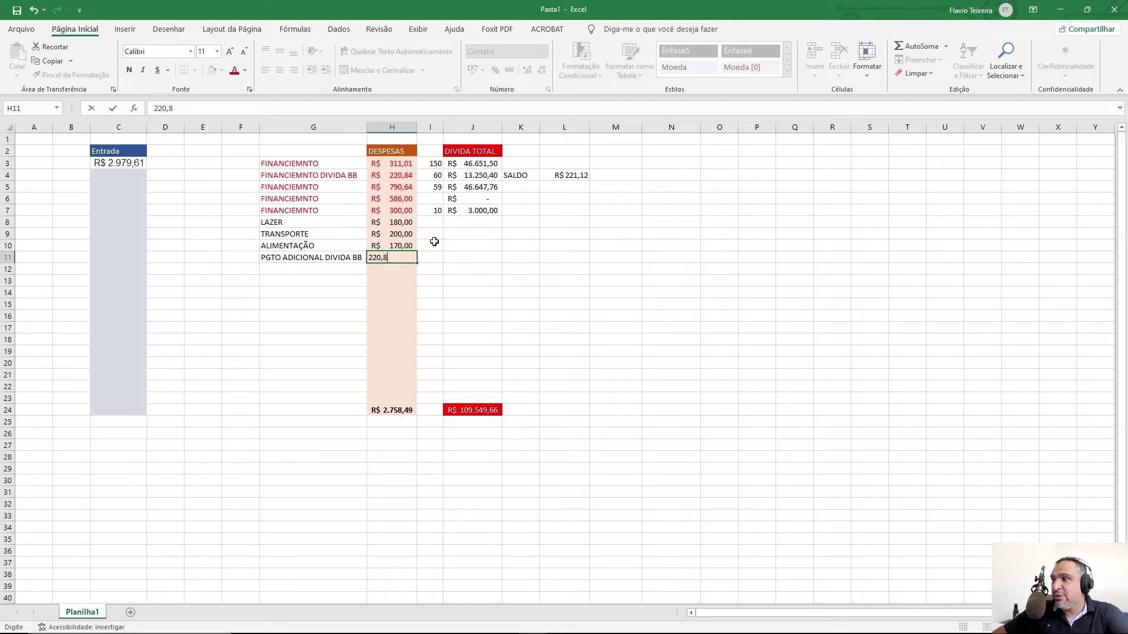
{"action": "key", "text": "Return"}
{"action": "key", "text": "Up"}
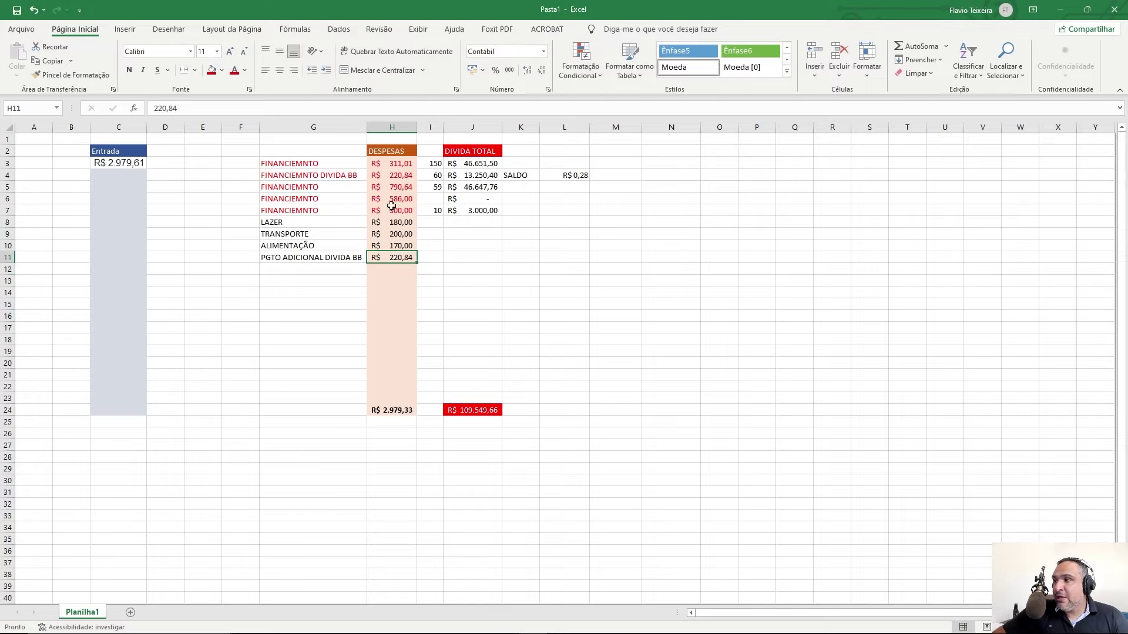
Compare the DIVIDA BB instalment, number of instalments and total debt in row 4 with the LAZER expense and the additional payment in row 11.
{"action": "left_click", "coordinate": [394, 176]}
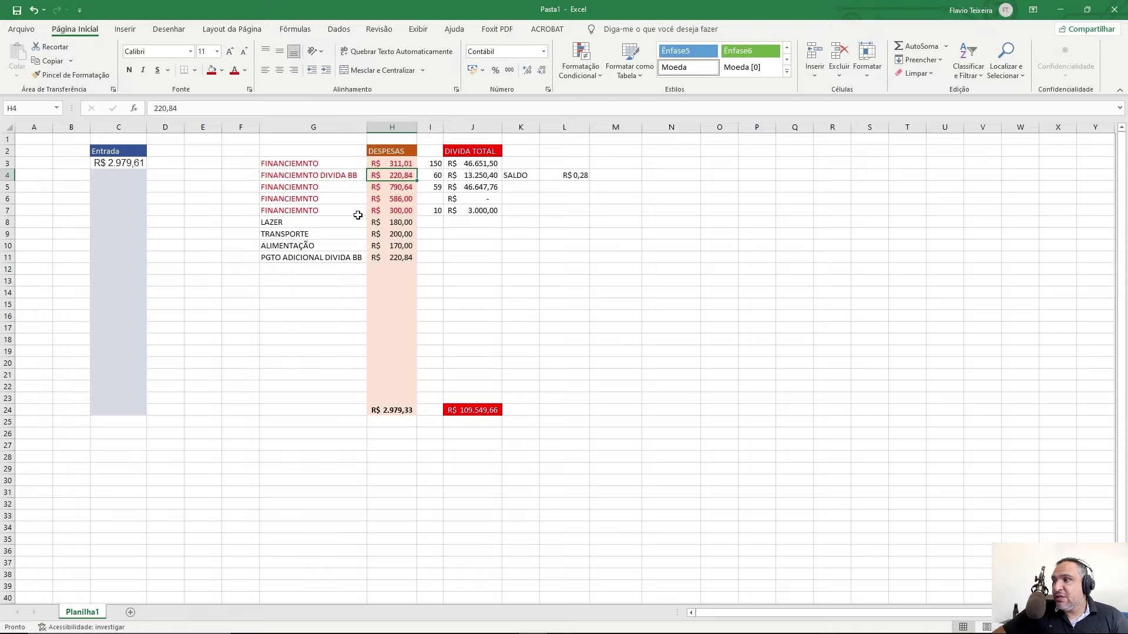
{"action": "left_click", "coordinate": [280, 175]}
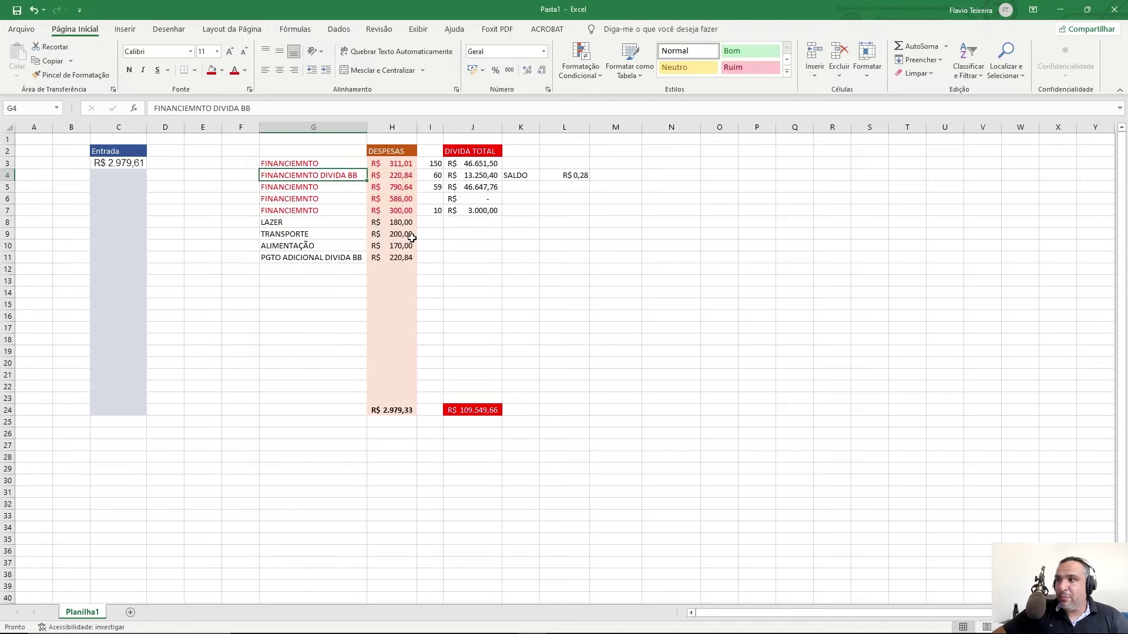
{"action": "mouse_move", "coordinate": [403, 174]}
{"action": "left_mouse_down"}
{"action": "mouse_move", "coordinate": [434, 174]}
{"action": "mouse_move", "coordinate": [425, 172]}
{"action": "left_mouse_up"}
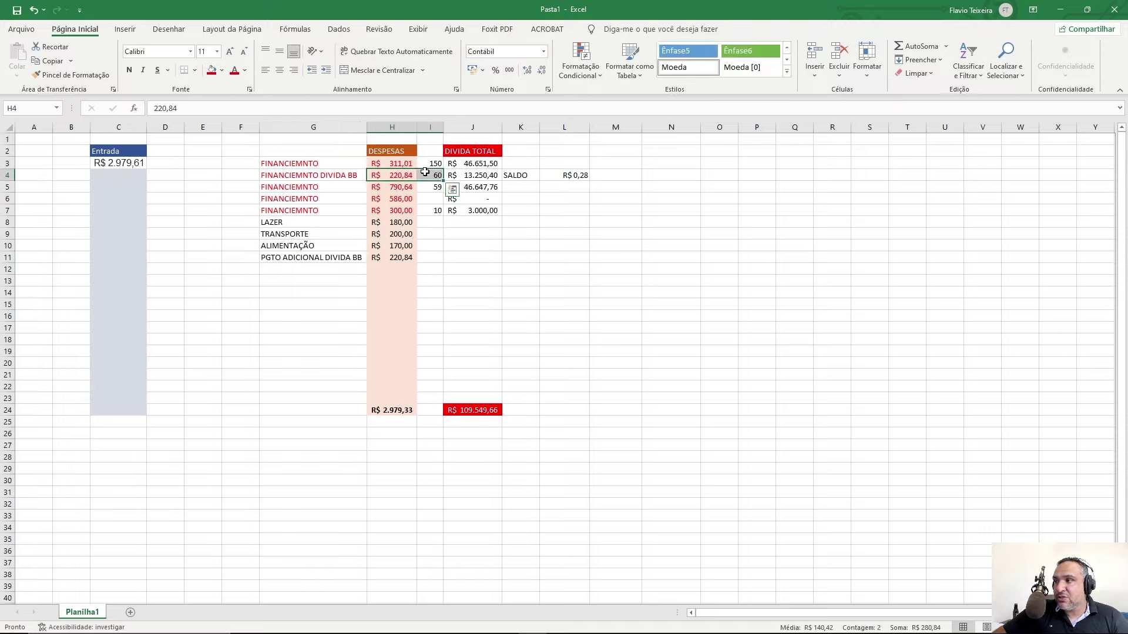
{"action": "left_click", "coordinate": [473, 175]}
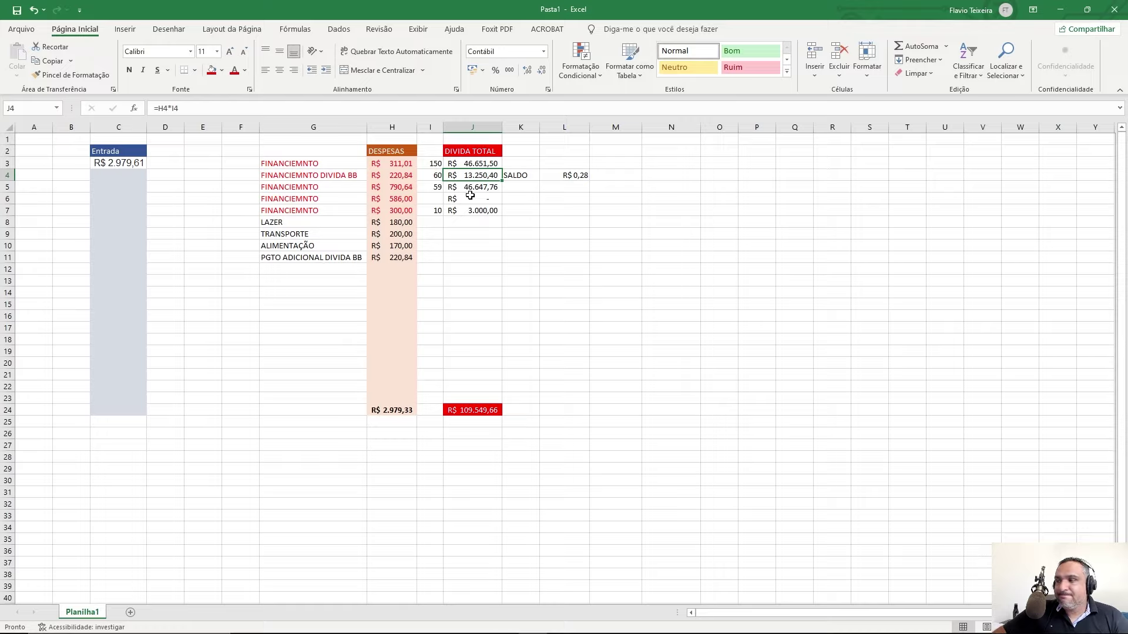
{"action": "left_click", "coordinate": [399, 258]}
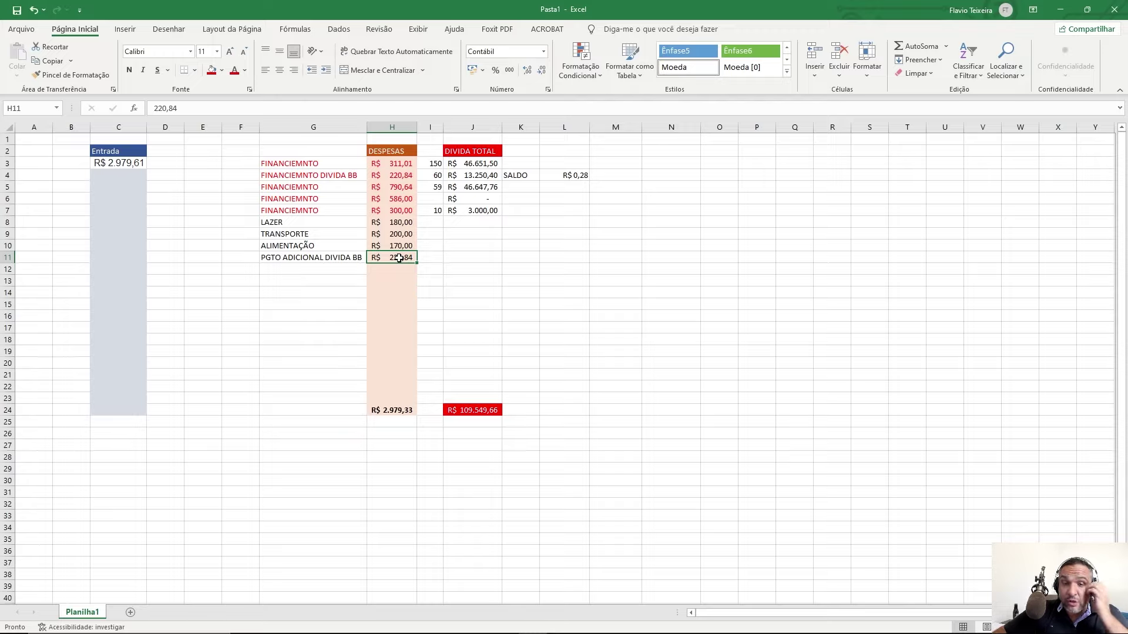
{"action": "left_click", "coordinate": [394, 225]}
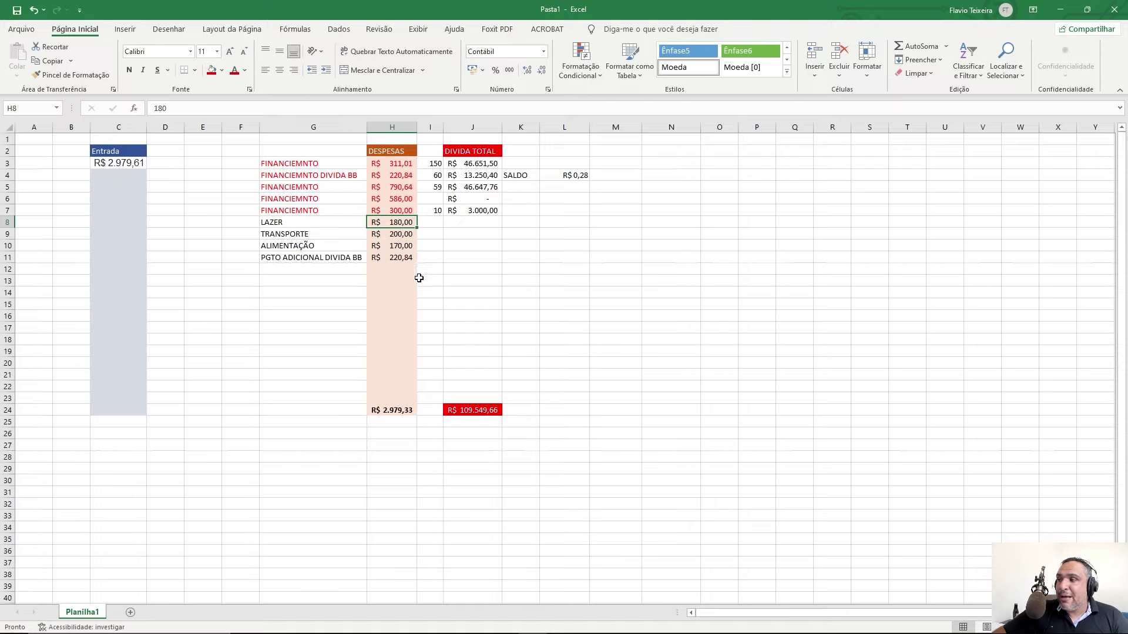
{"action": "left_click", "coordinate": [295, 260]}
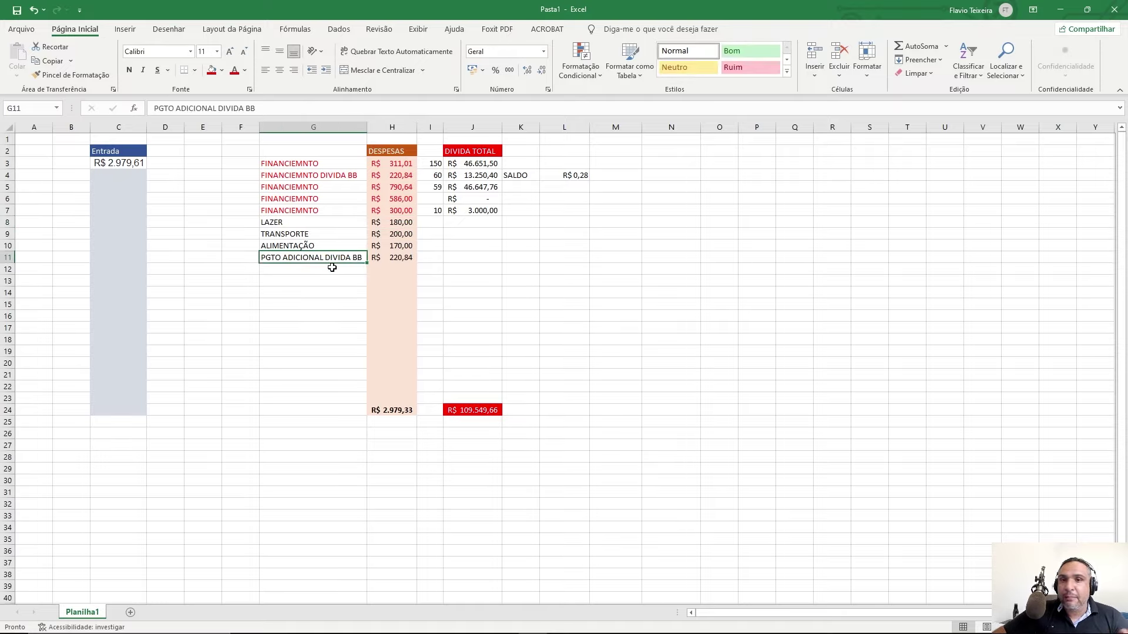
Examine the individual debts in column J, the instalment counts in I3:I6 and the total debt in J24.
{"action": "left_click_drag", "start_coordinate": [479, 174], "coordinate": [455, 391]}
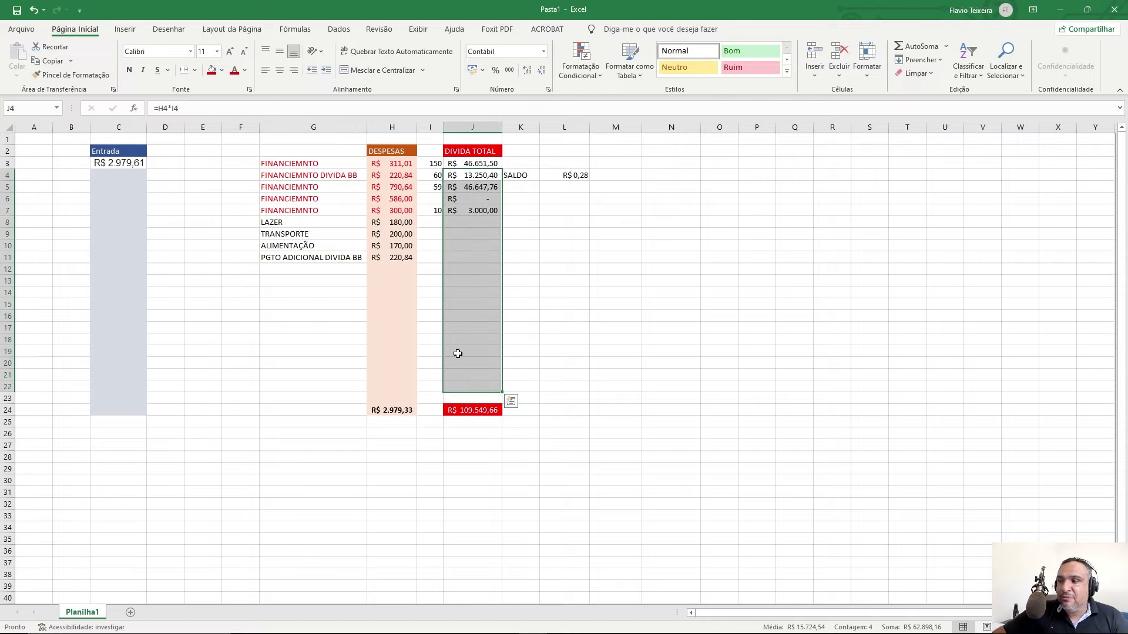
{"action": "left_click", "coordinate": [458, 410]}
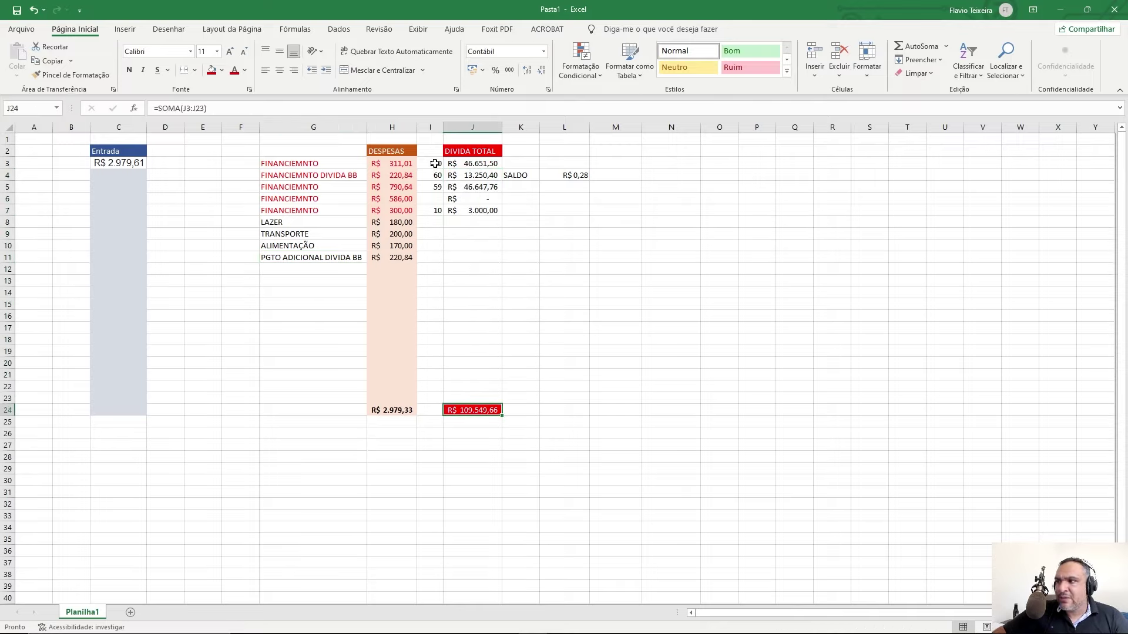
{"action": "left_click_drag", "start_coordinate": [435, 164], "coordinate": [434, 201]}
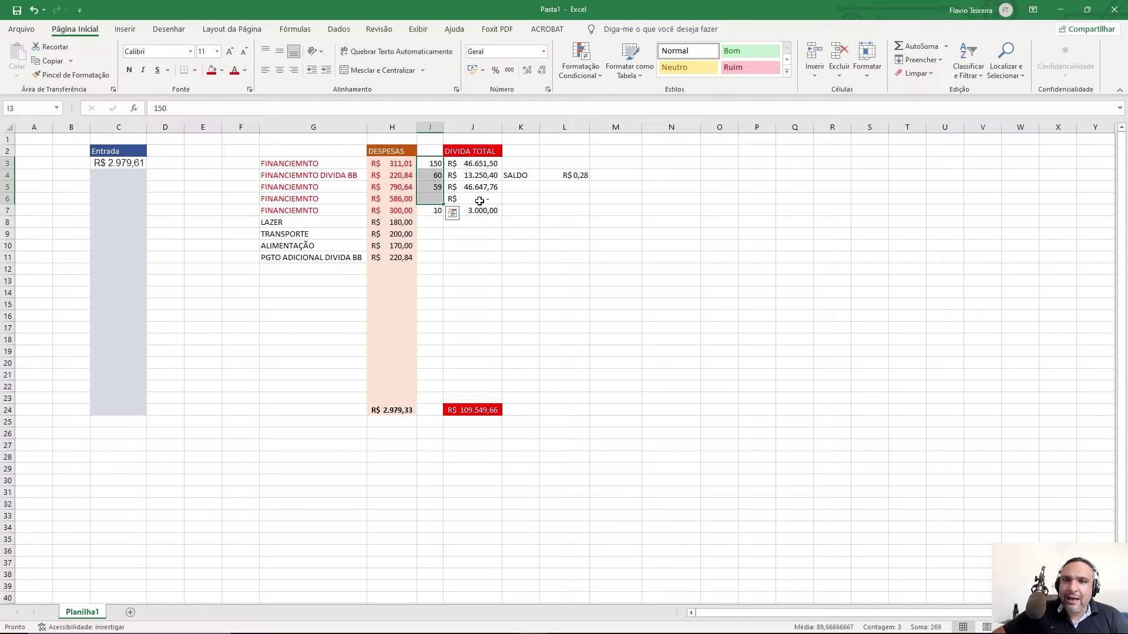
{"action": "left_click", "coordinate": [490, 165]}
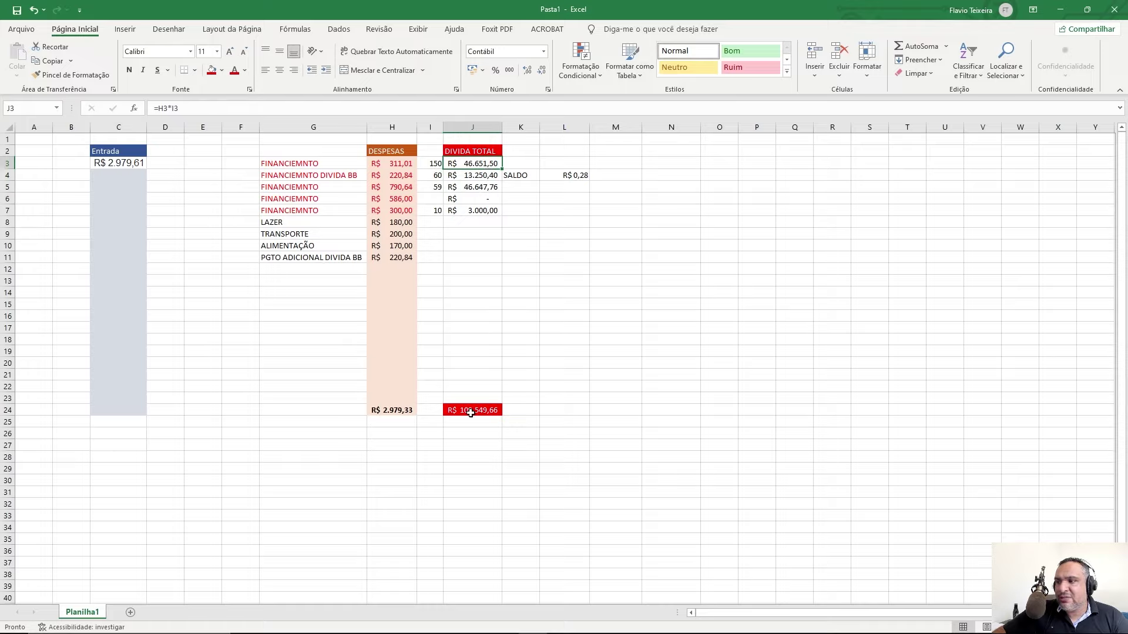
{"action": "left_click", "coordinate": [469, 410]}
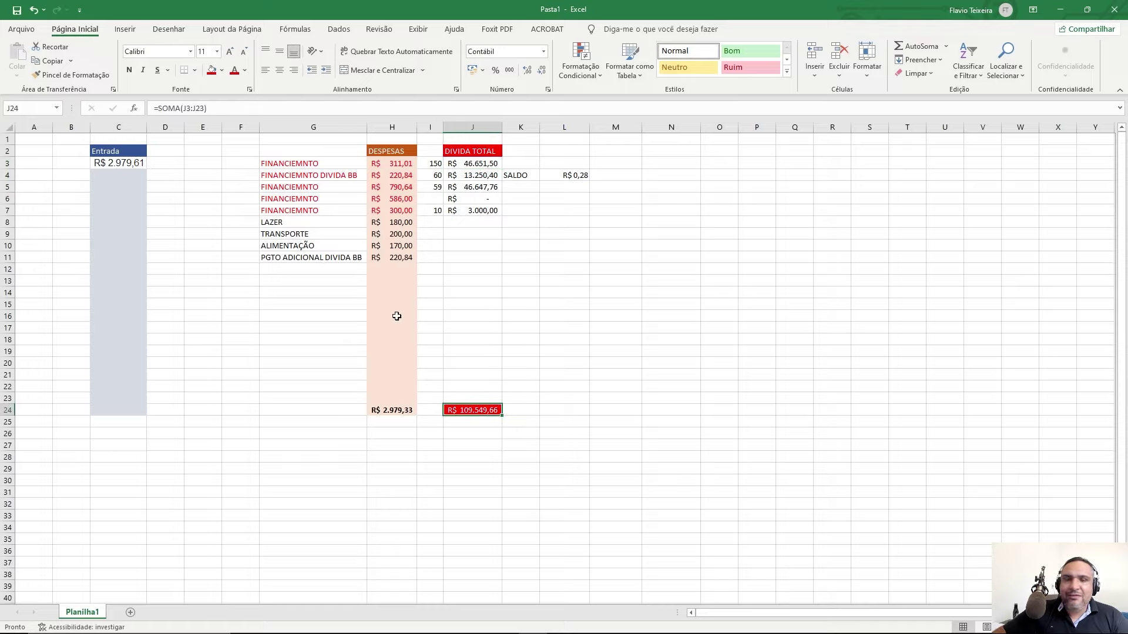
Note the time frame "3 ANOS" in cell O13.
{"action": "left_click", "coordinate": [616, 303]}
{"action": "left_click", "coordinate": [712, 286]}
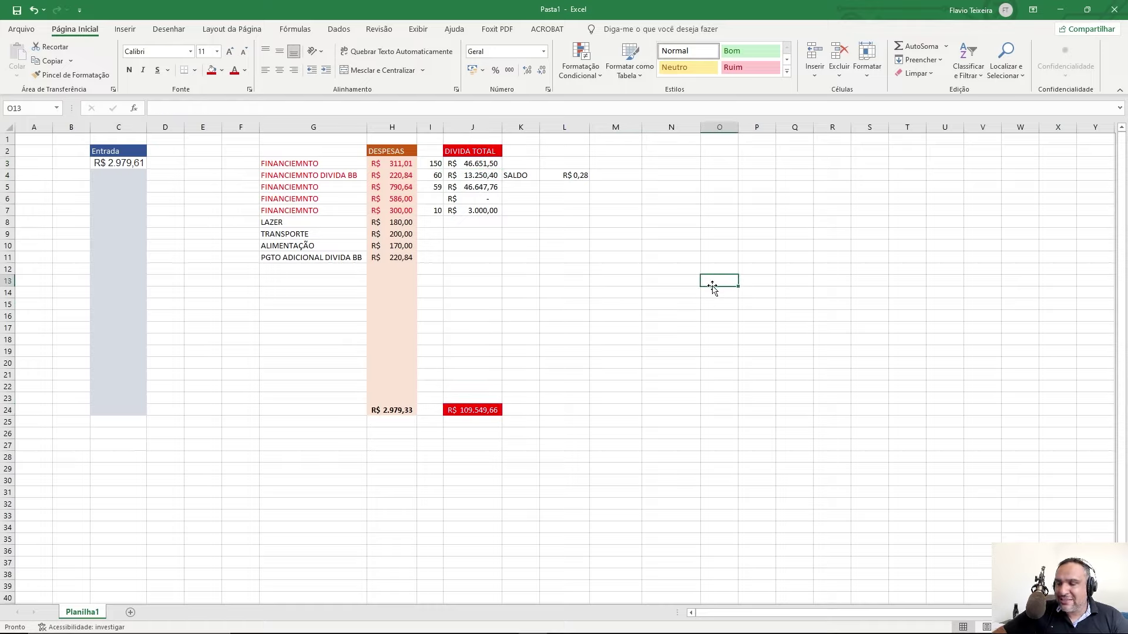
{"action": "type", "text": "3 ANOS"}
{"action": "key", "text": "Return"}
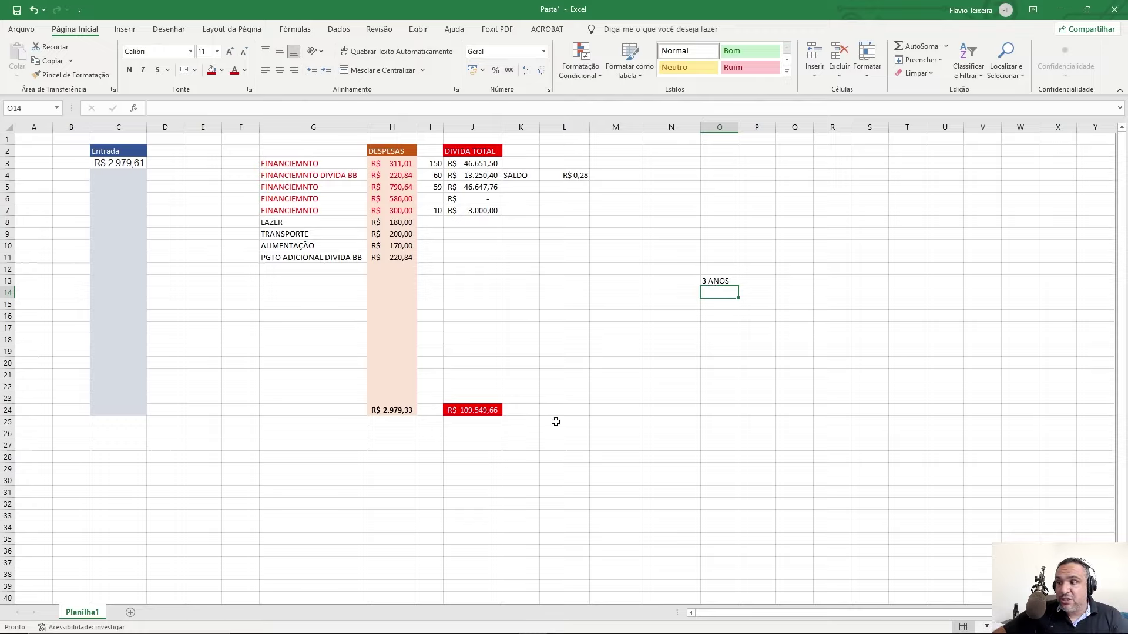
Review the debts in column J and the additional payment entry in row 11.
{"action": "left_click", "coordinate": [572, 407]}
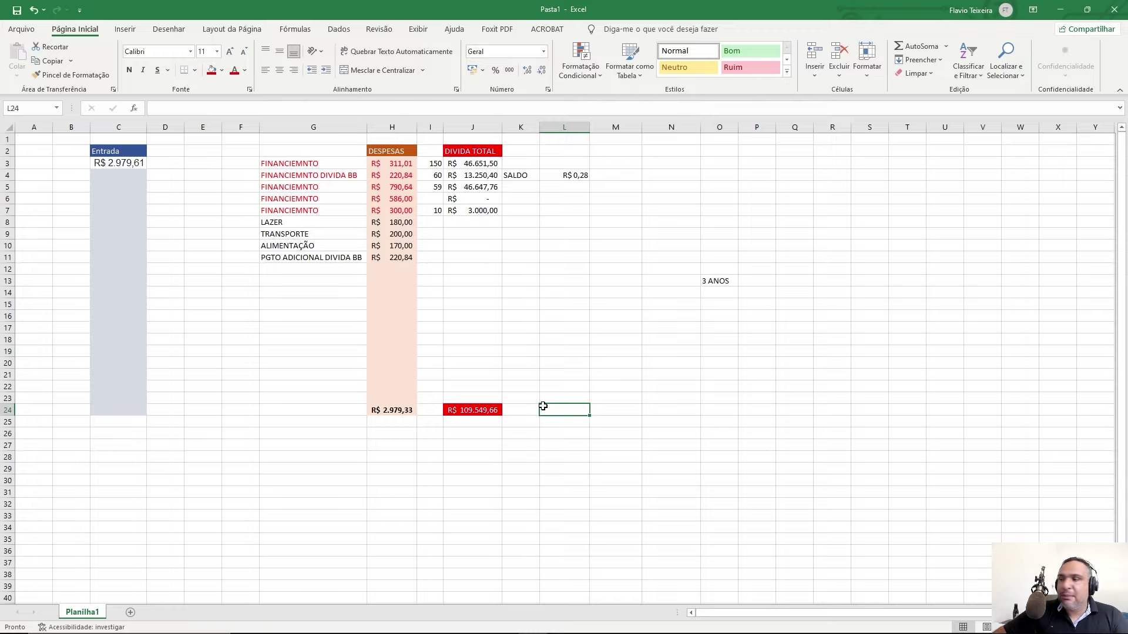
{"action": "left_click_drag", "start_coordinate": [461, 163], "coordinate": [465, 399]}
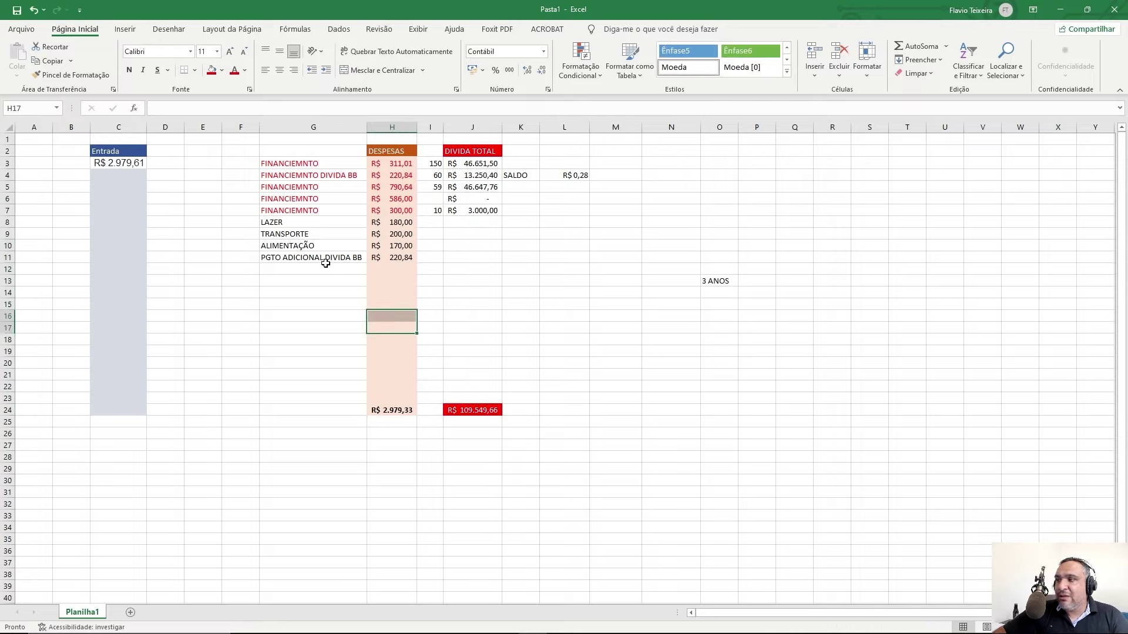
{"action": "left_click", "coordinate": [332, 268]}
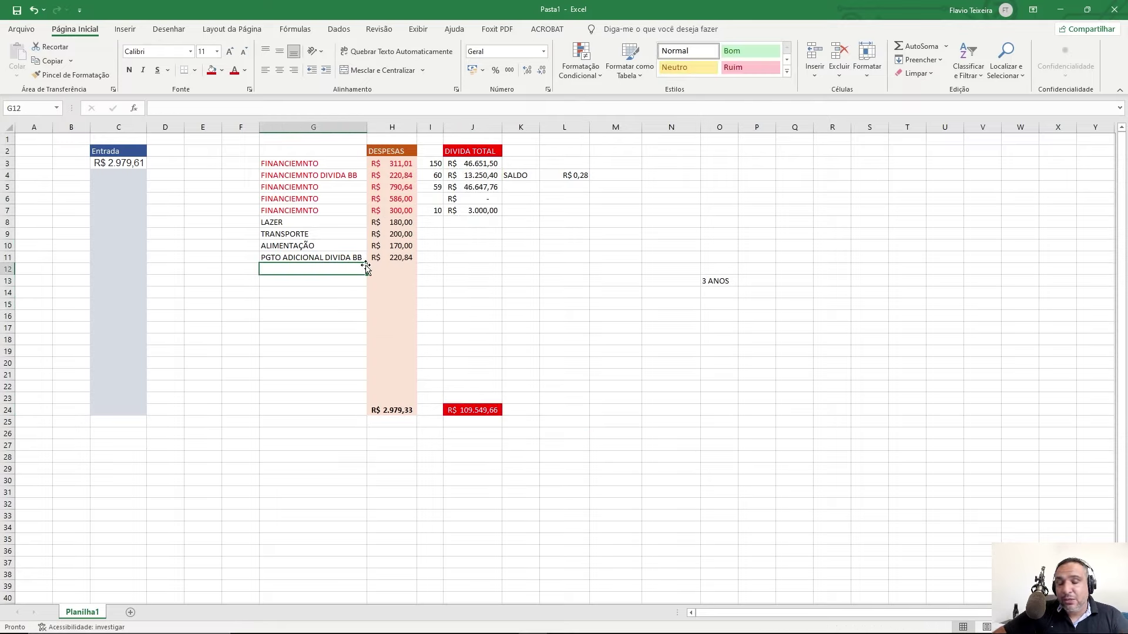